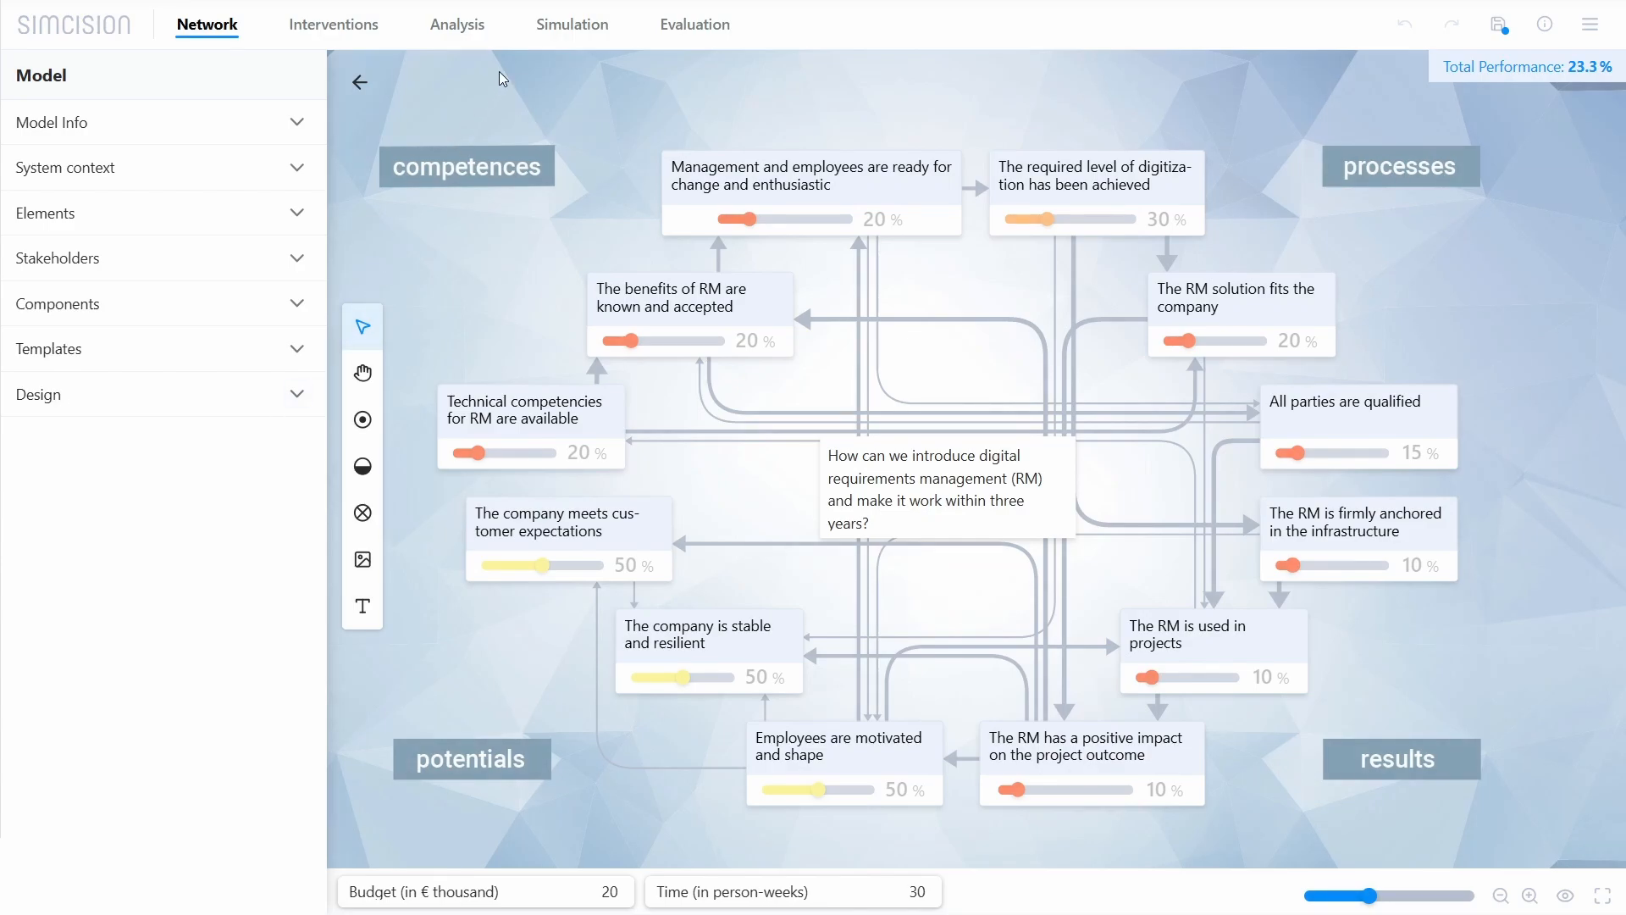
Step: Close the active simulation, load "Example 2: Dealing with RM helps the company", and open its evaluation
{"action": "left_click", "coordinate": [550, 31]}
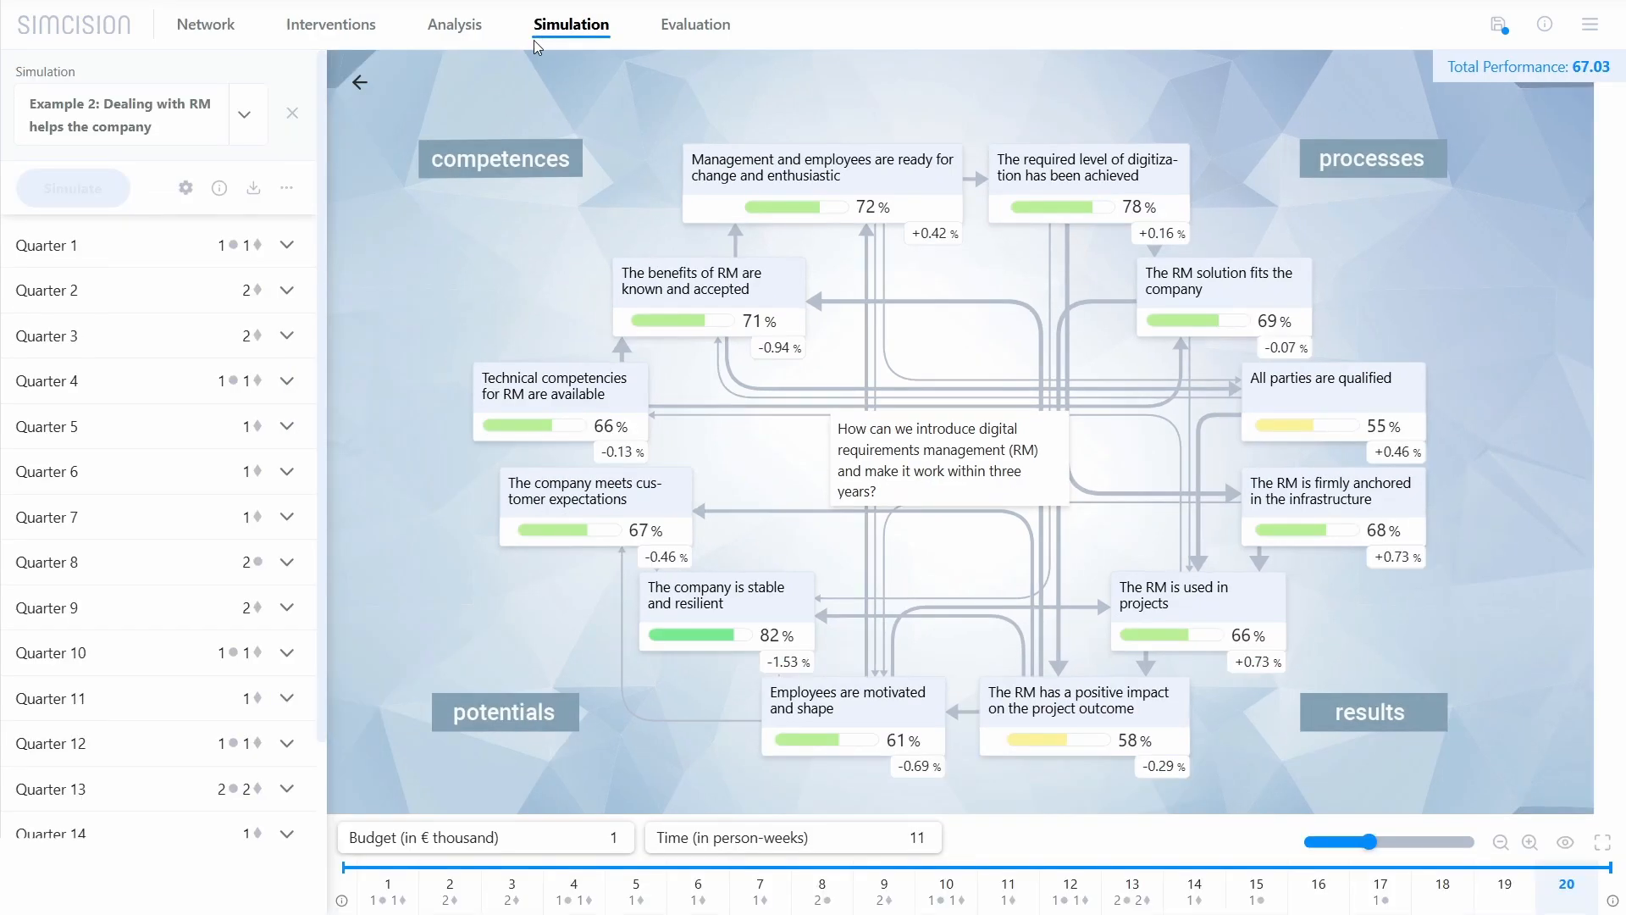
{"action": "left_click", "coordinate": [298, 117]}
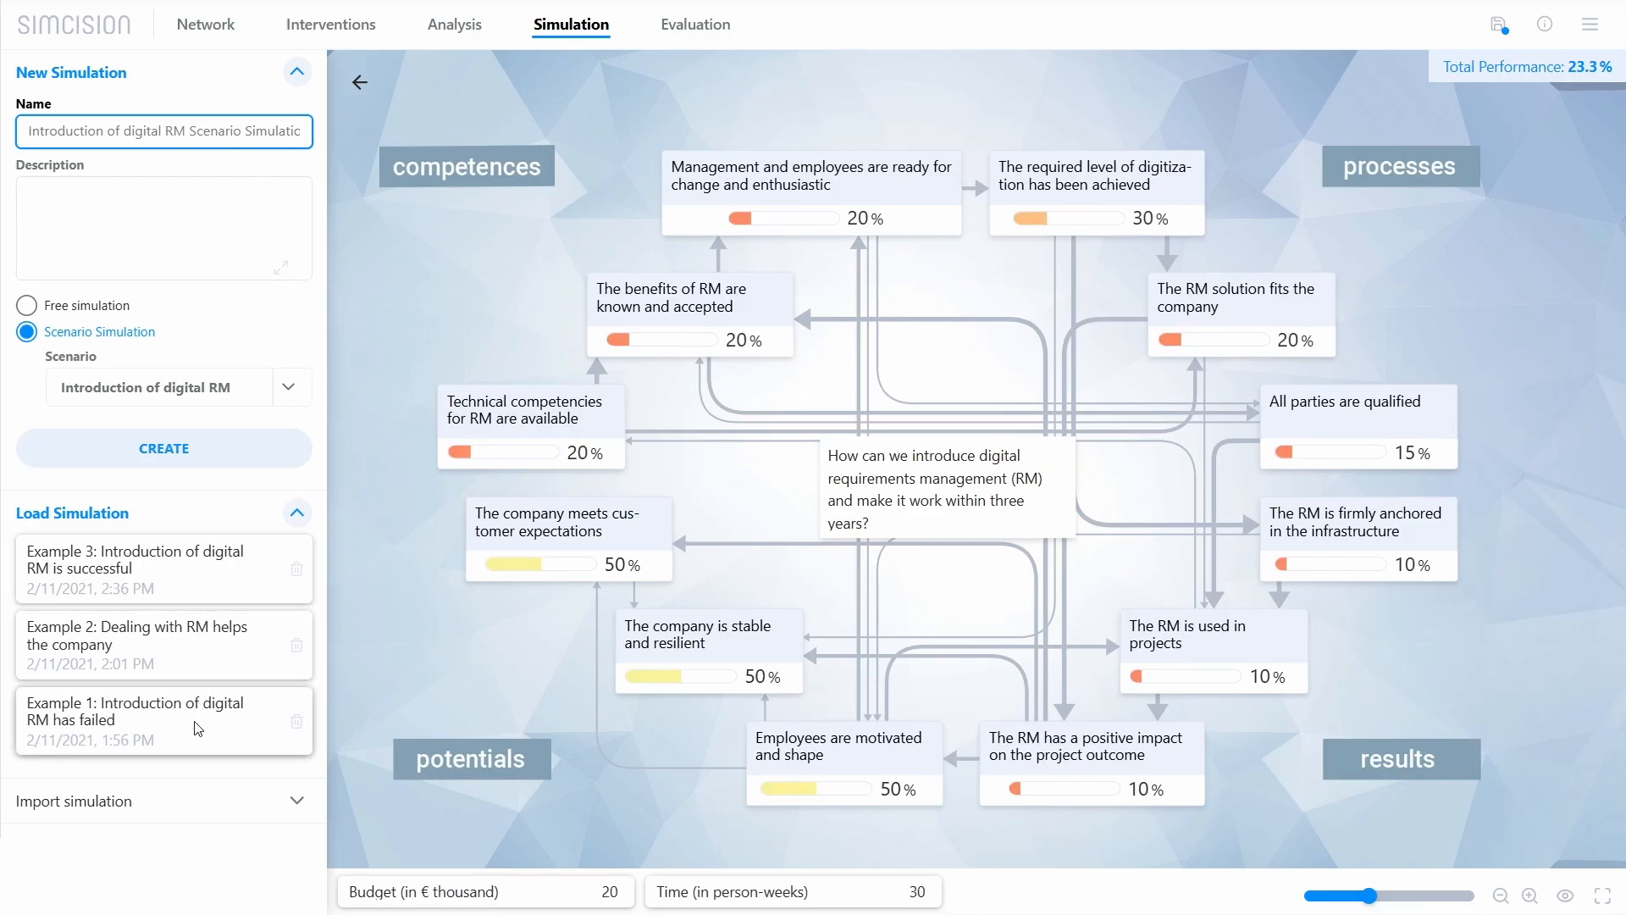
{"action": "left_click", "coordinate": [199, 654]}
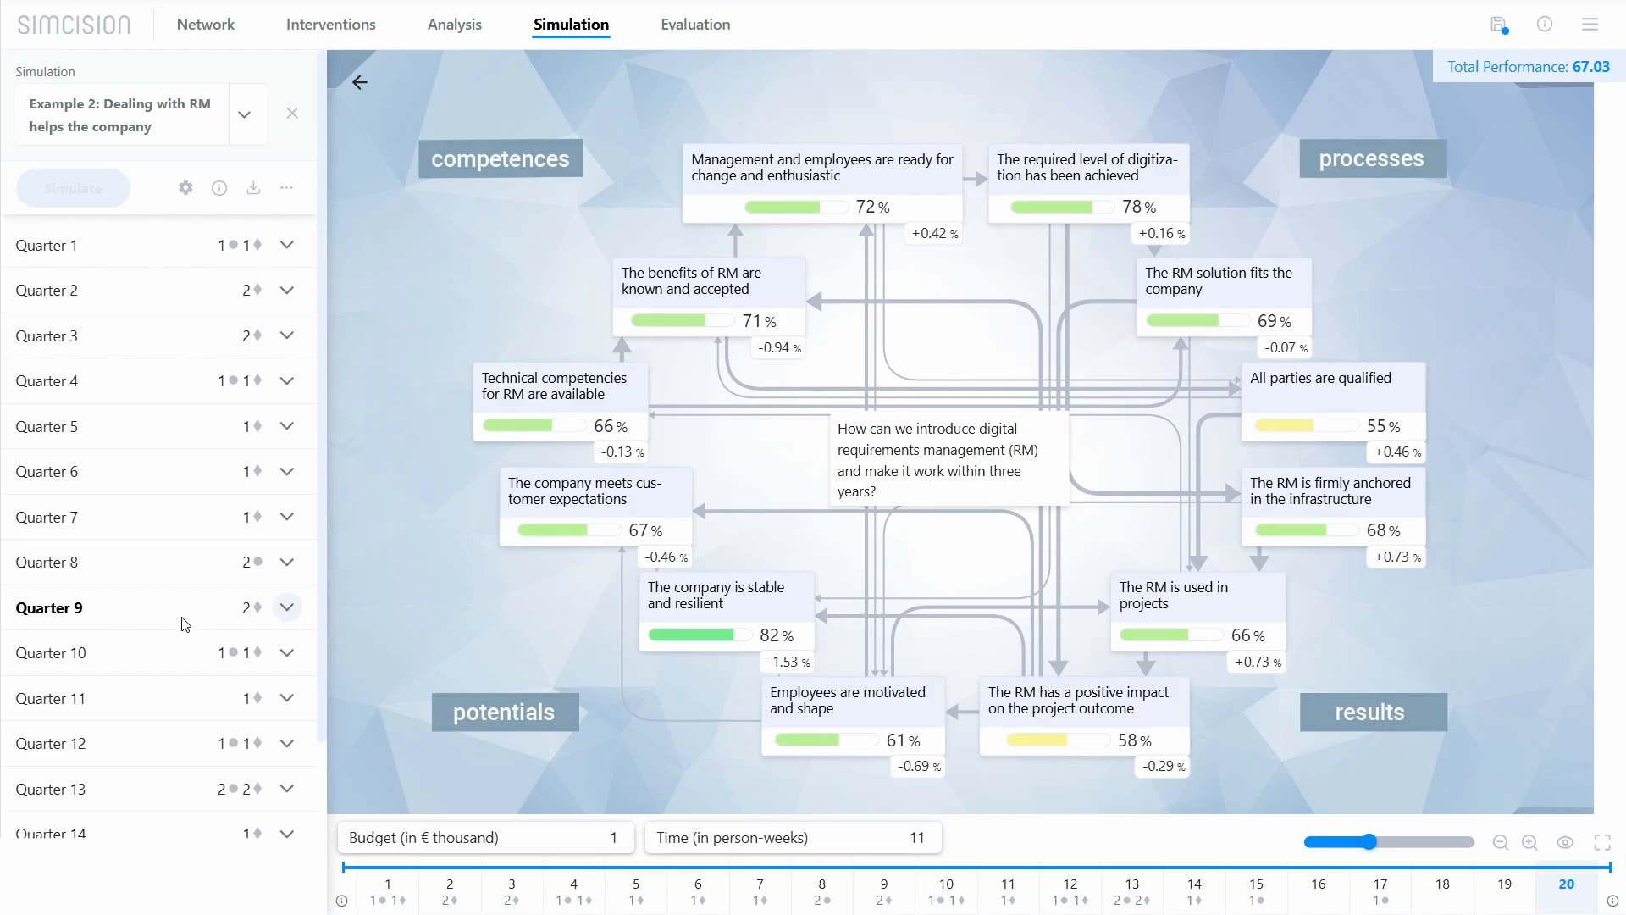
{"action": "left_click", "coordinate": [716, 28]}
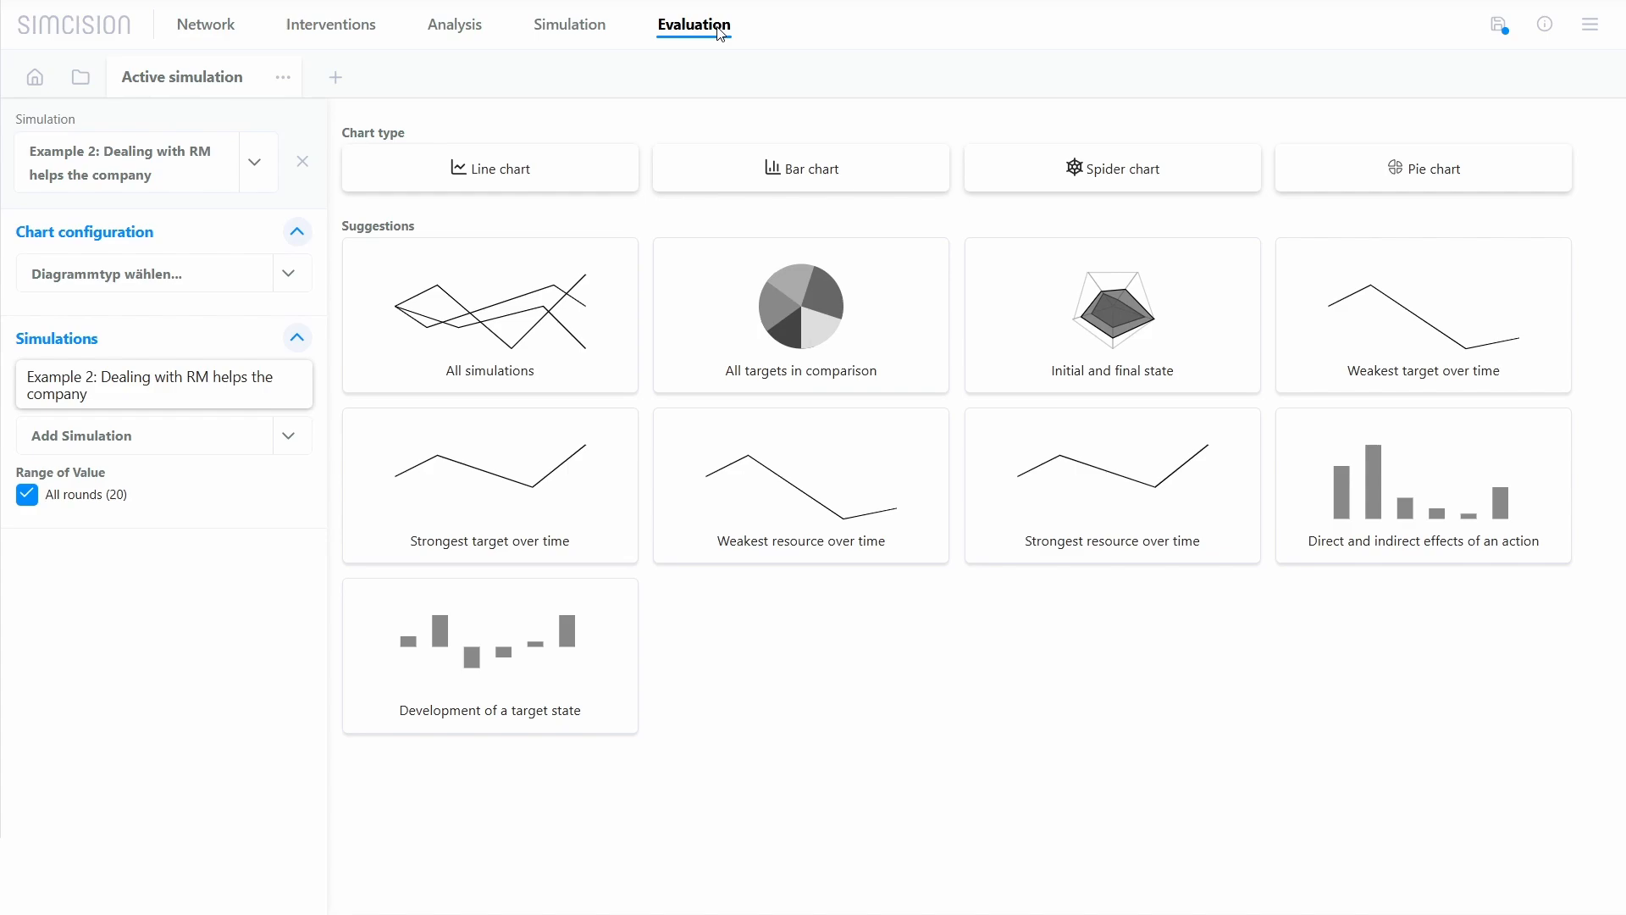
Step: Switch the evaluated simulation to "Example 1: Introduction of digital RM has failed" and back to Example 2, and collapse the chart configuration
{"action": "left_click", "coordinate": [246, 165]}
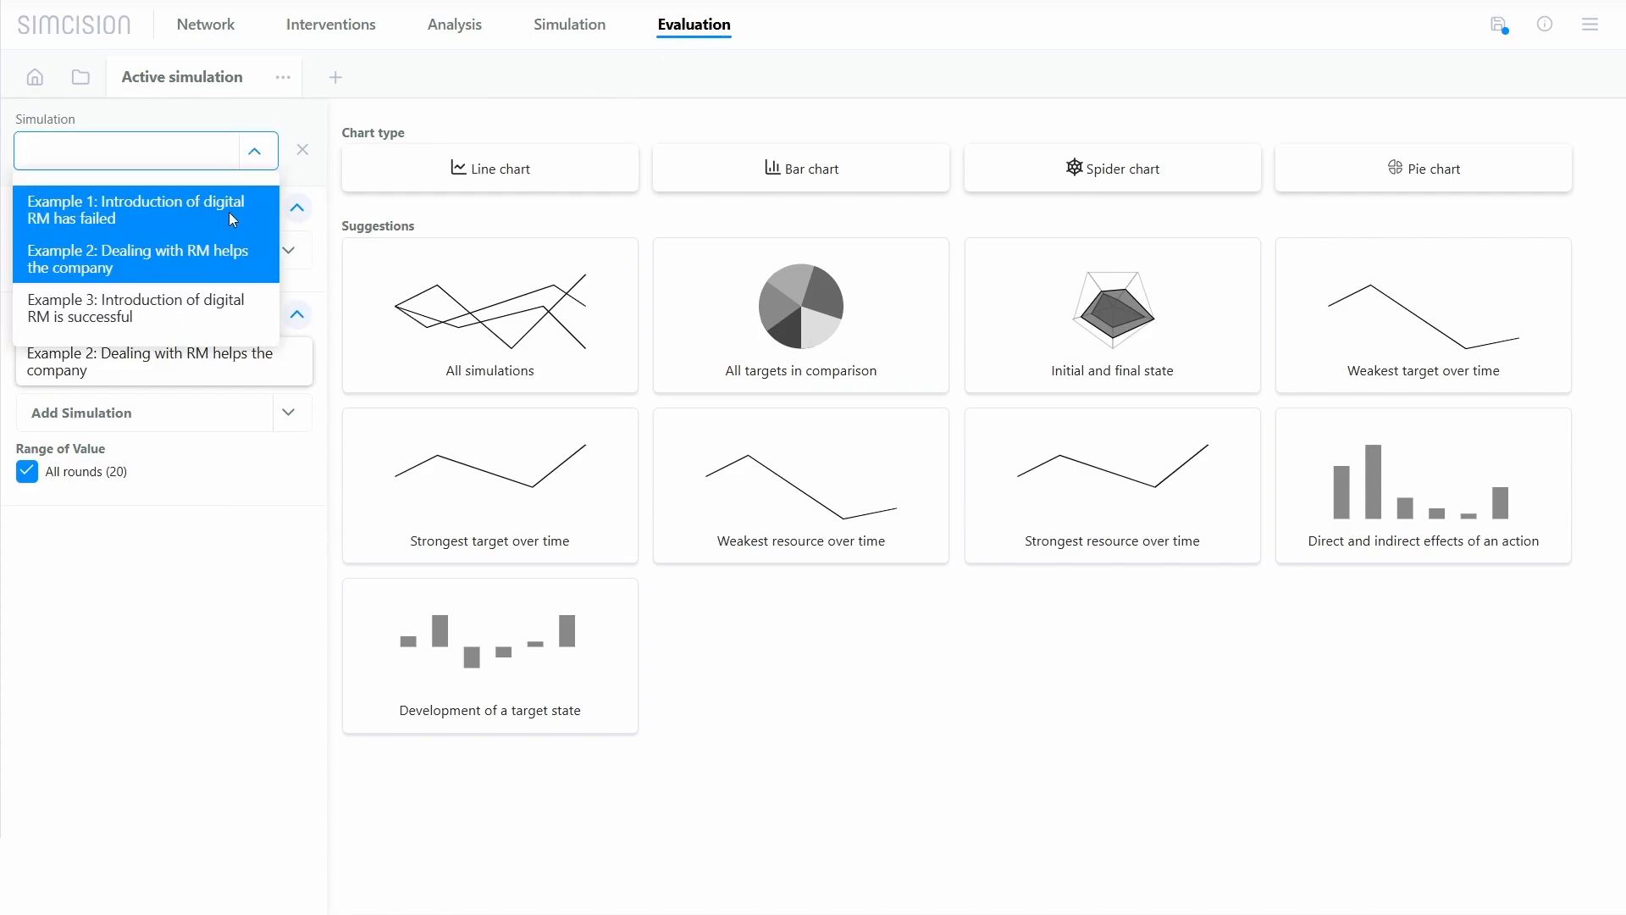
{"action": "left_click", "coordinate": [230, 212]}
{"action": "left_click", "coordinate": [244, 165]}
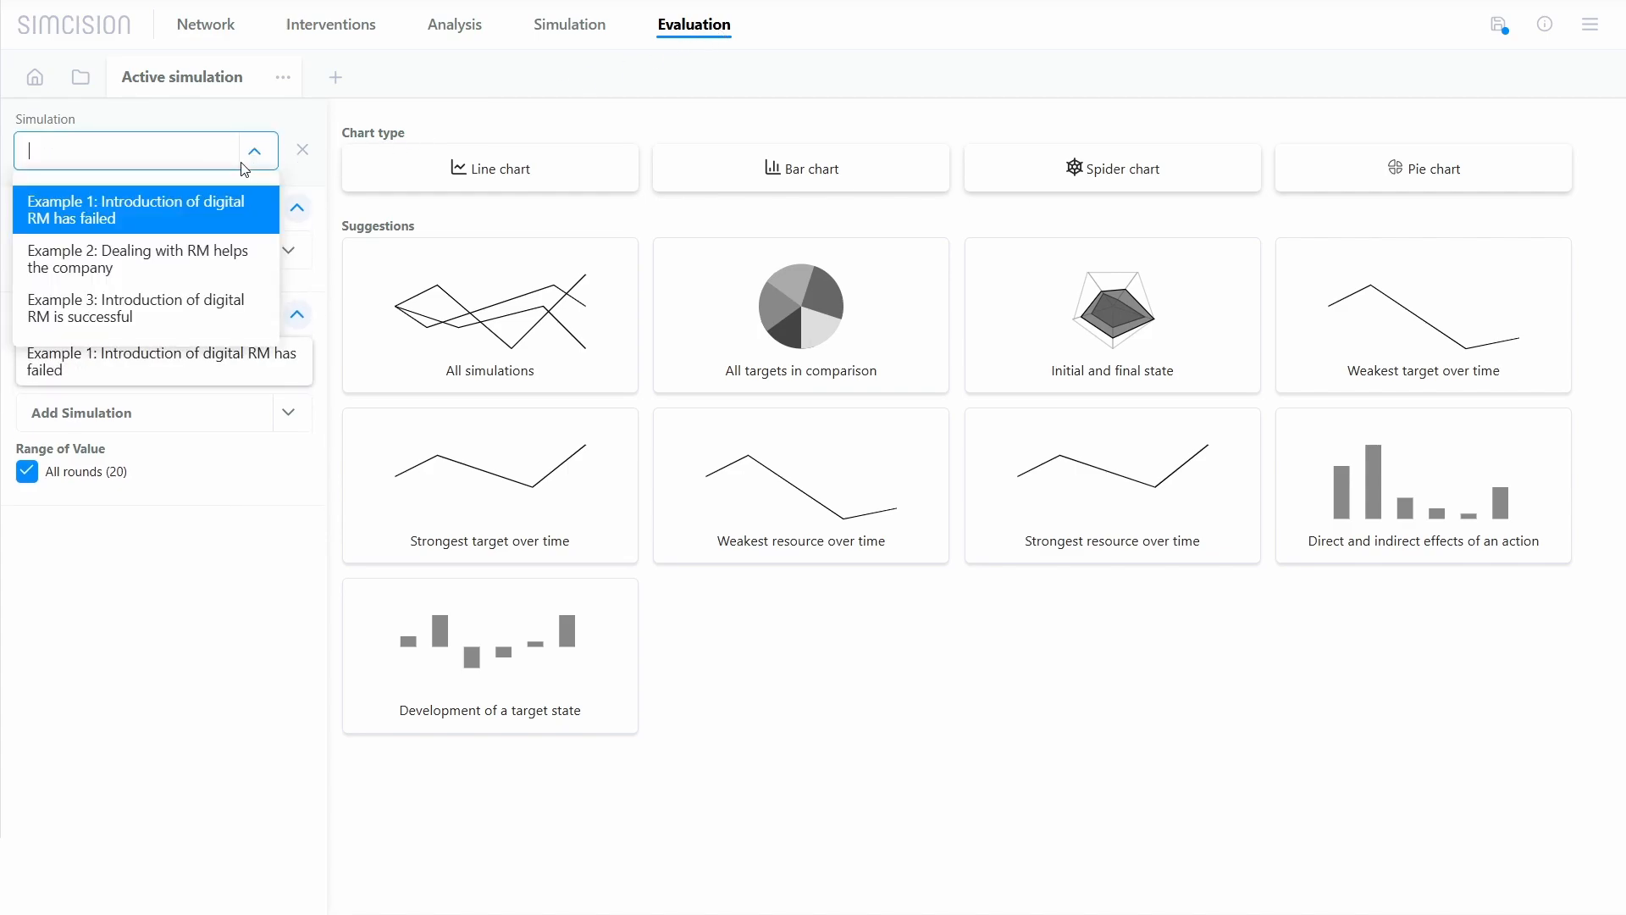
{"action": "left_click", "coordinate": [230, 256]}
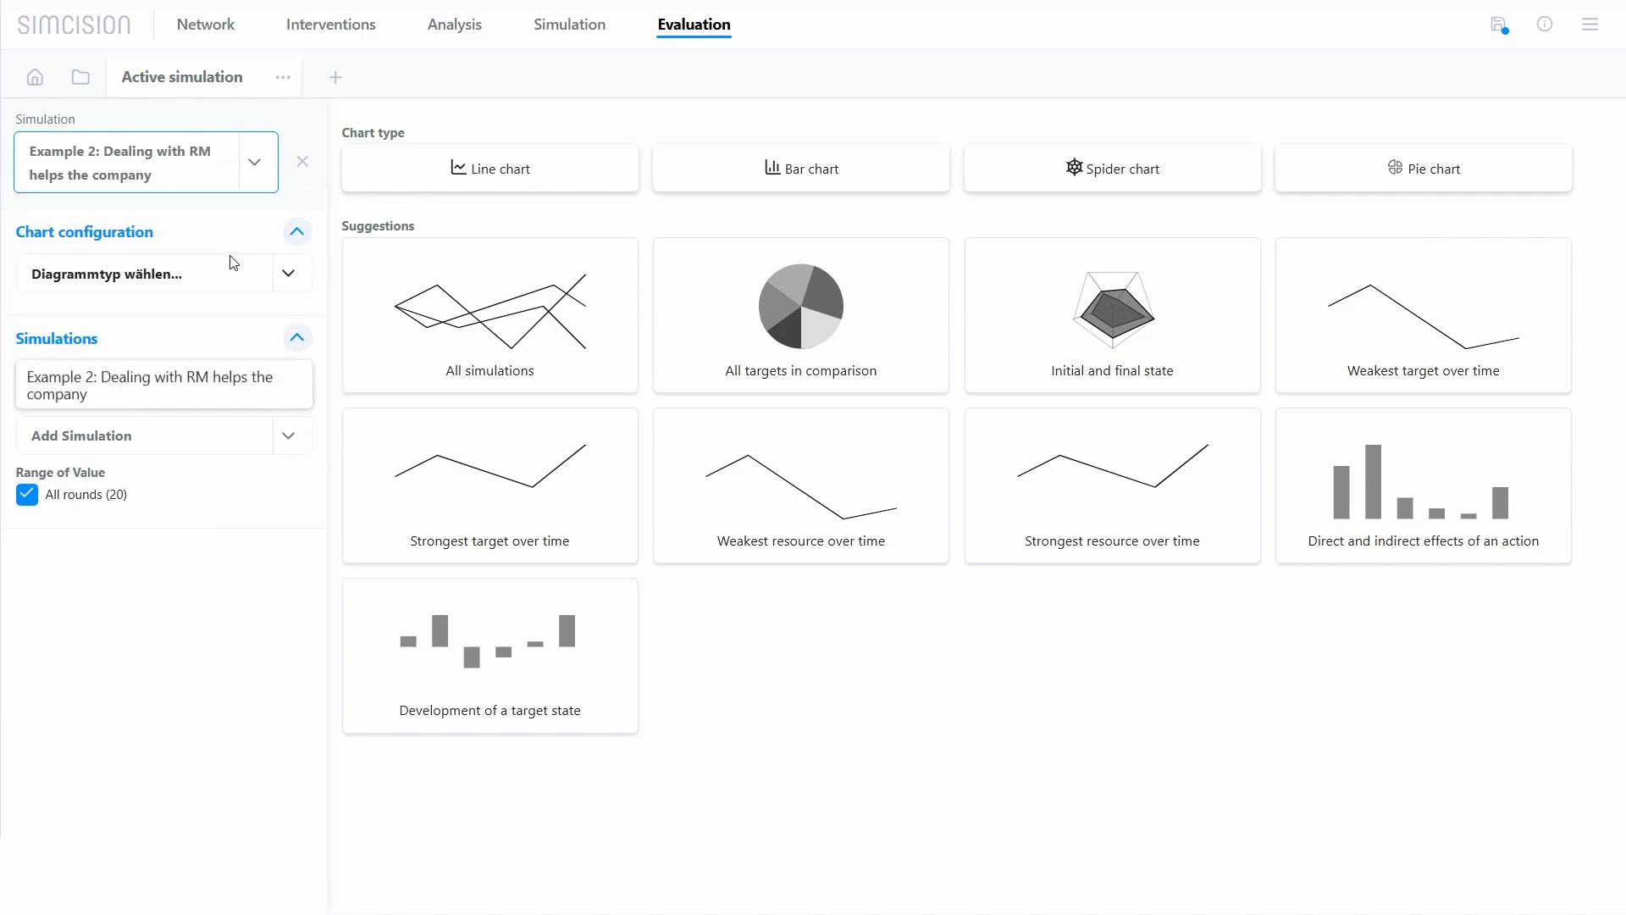
{"action": "left_click", "coordinate": [240, 231]}
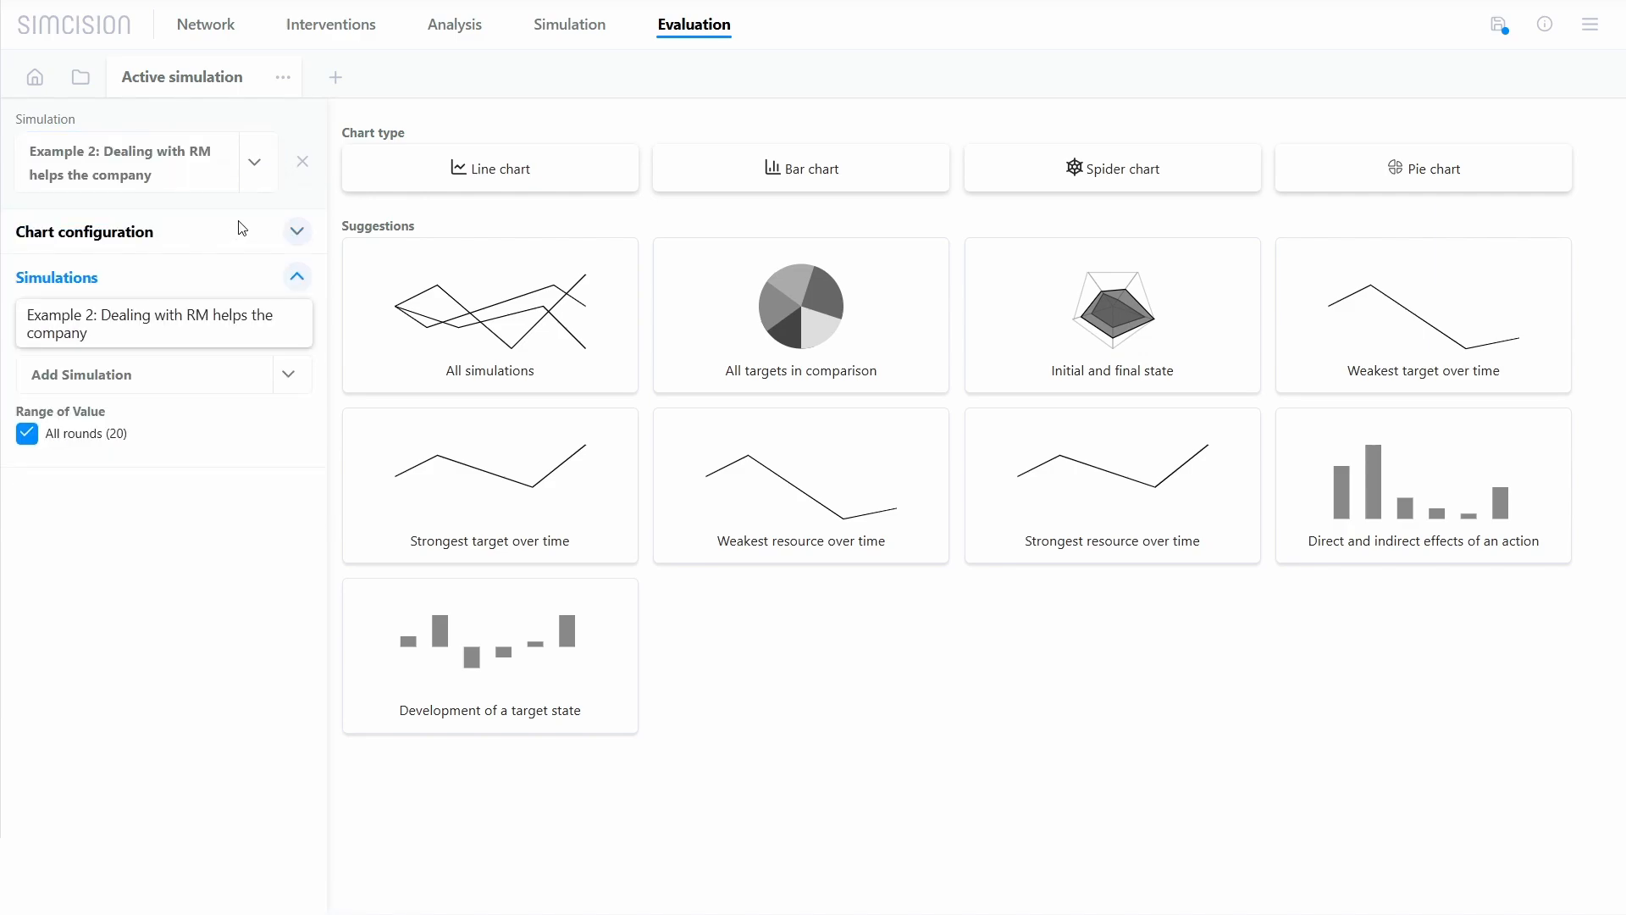
Step: Create a new line chart and add Example 1 and the All simulations entry to it
{"action": "left_click", "coordinate": [336, 77]}
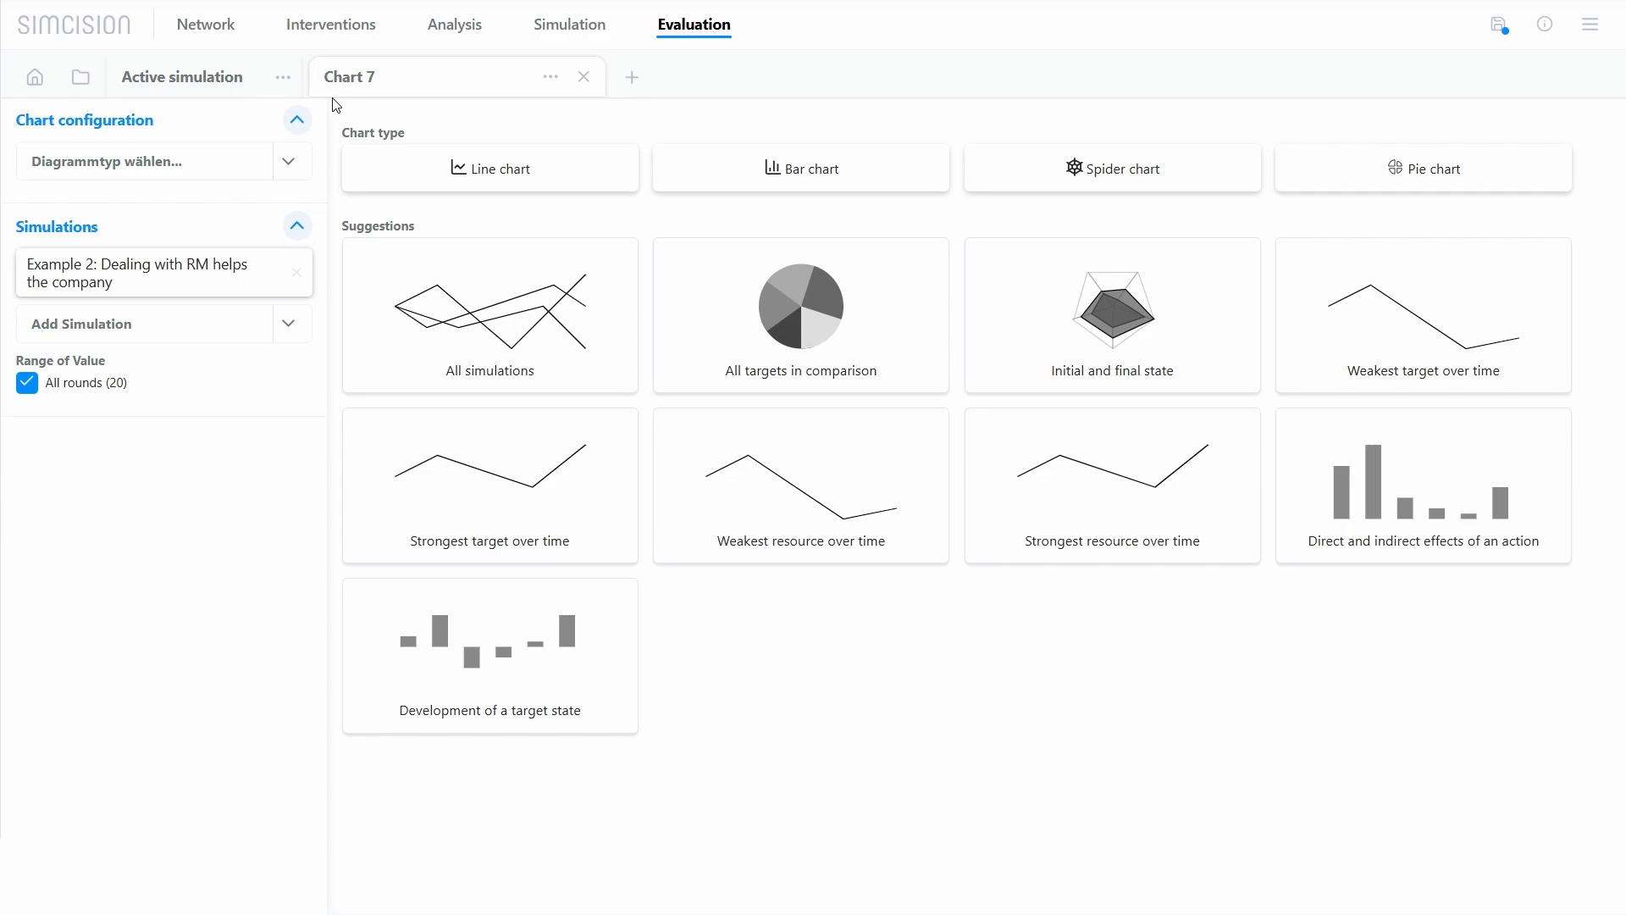
{"action": "left_click", "coordinate": [427, 168]}
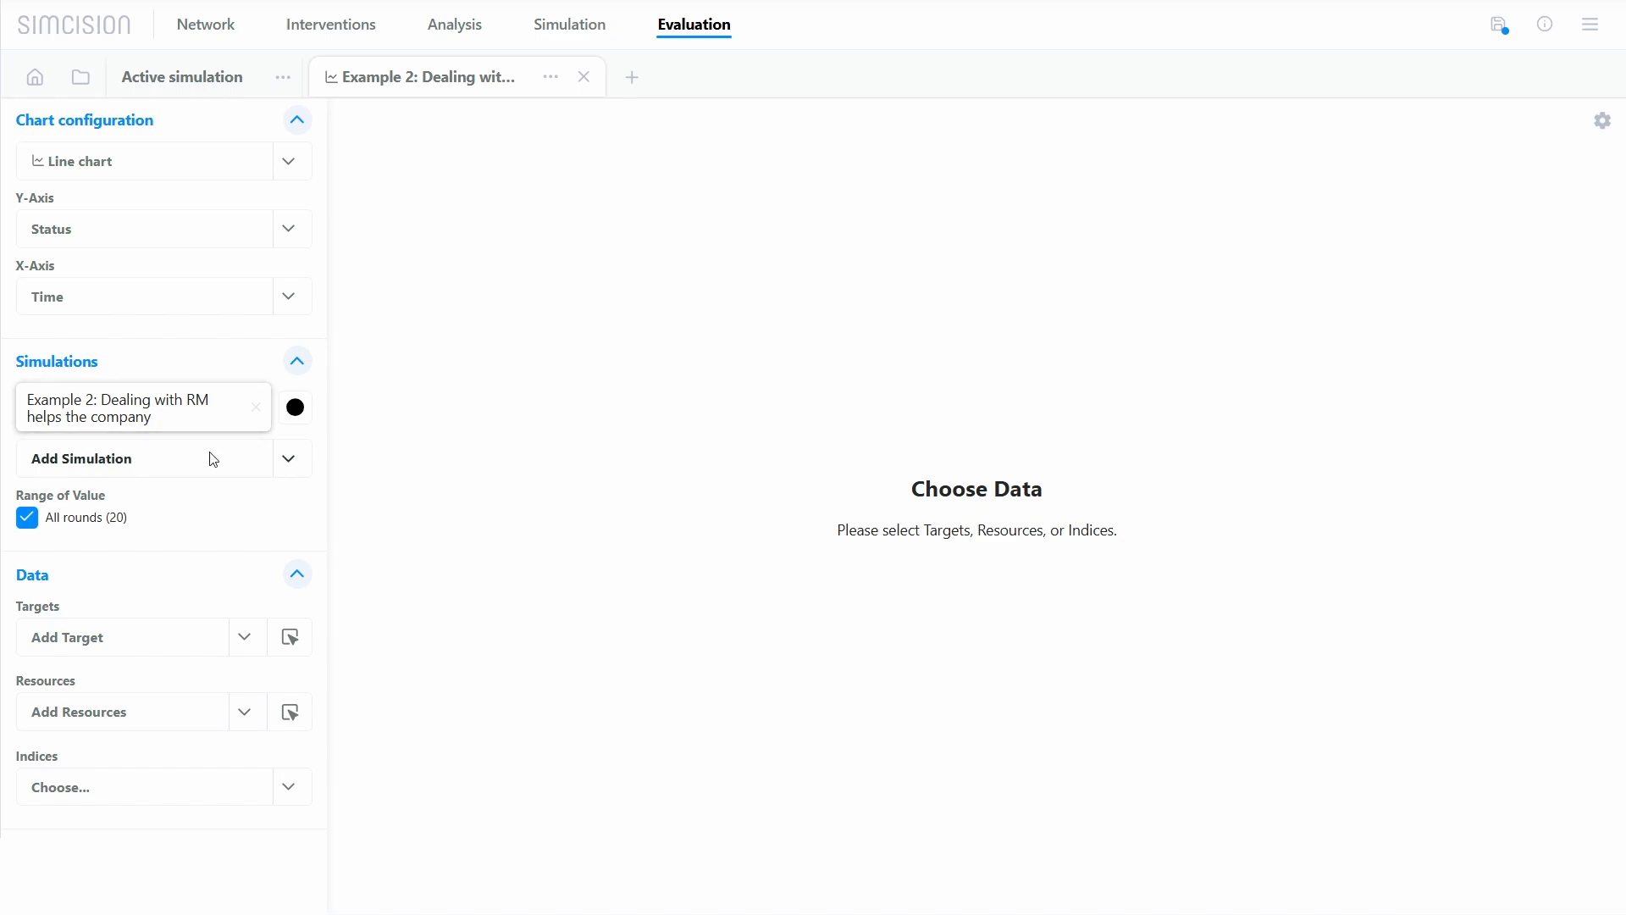
{"action": "left_click", "coordinate": [253, 459]}
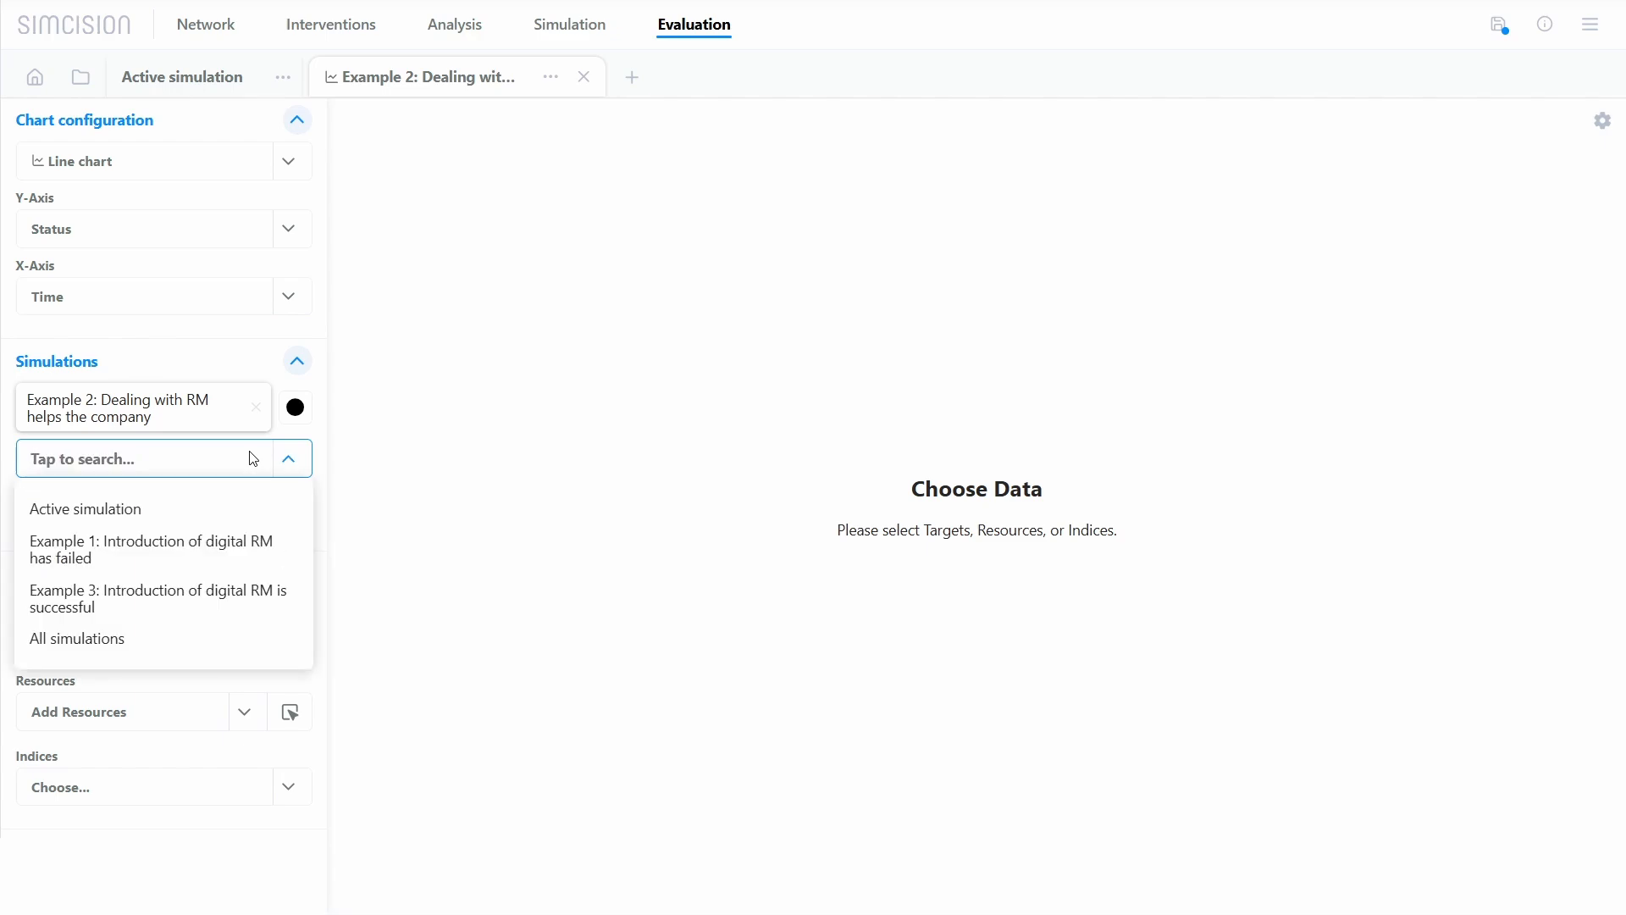
{"action": "left_click", "coordinate": [229, 547]}
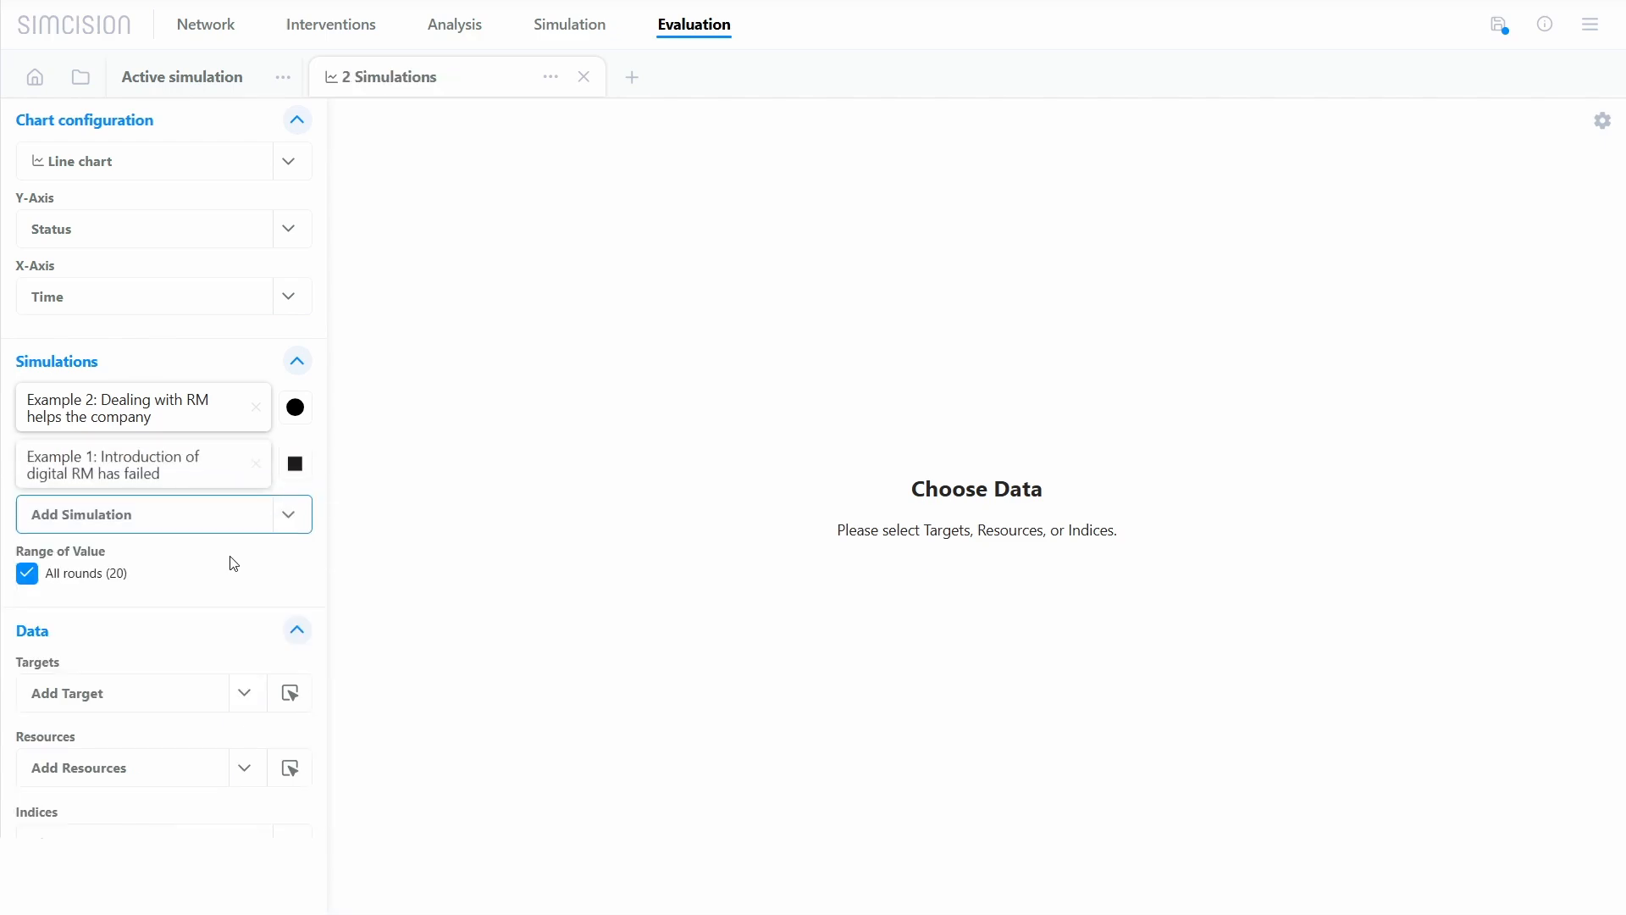
{"action": "left_click", "coordinate": [222, 525]}
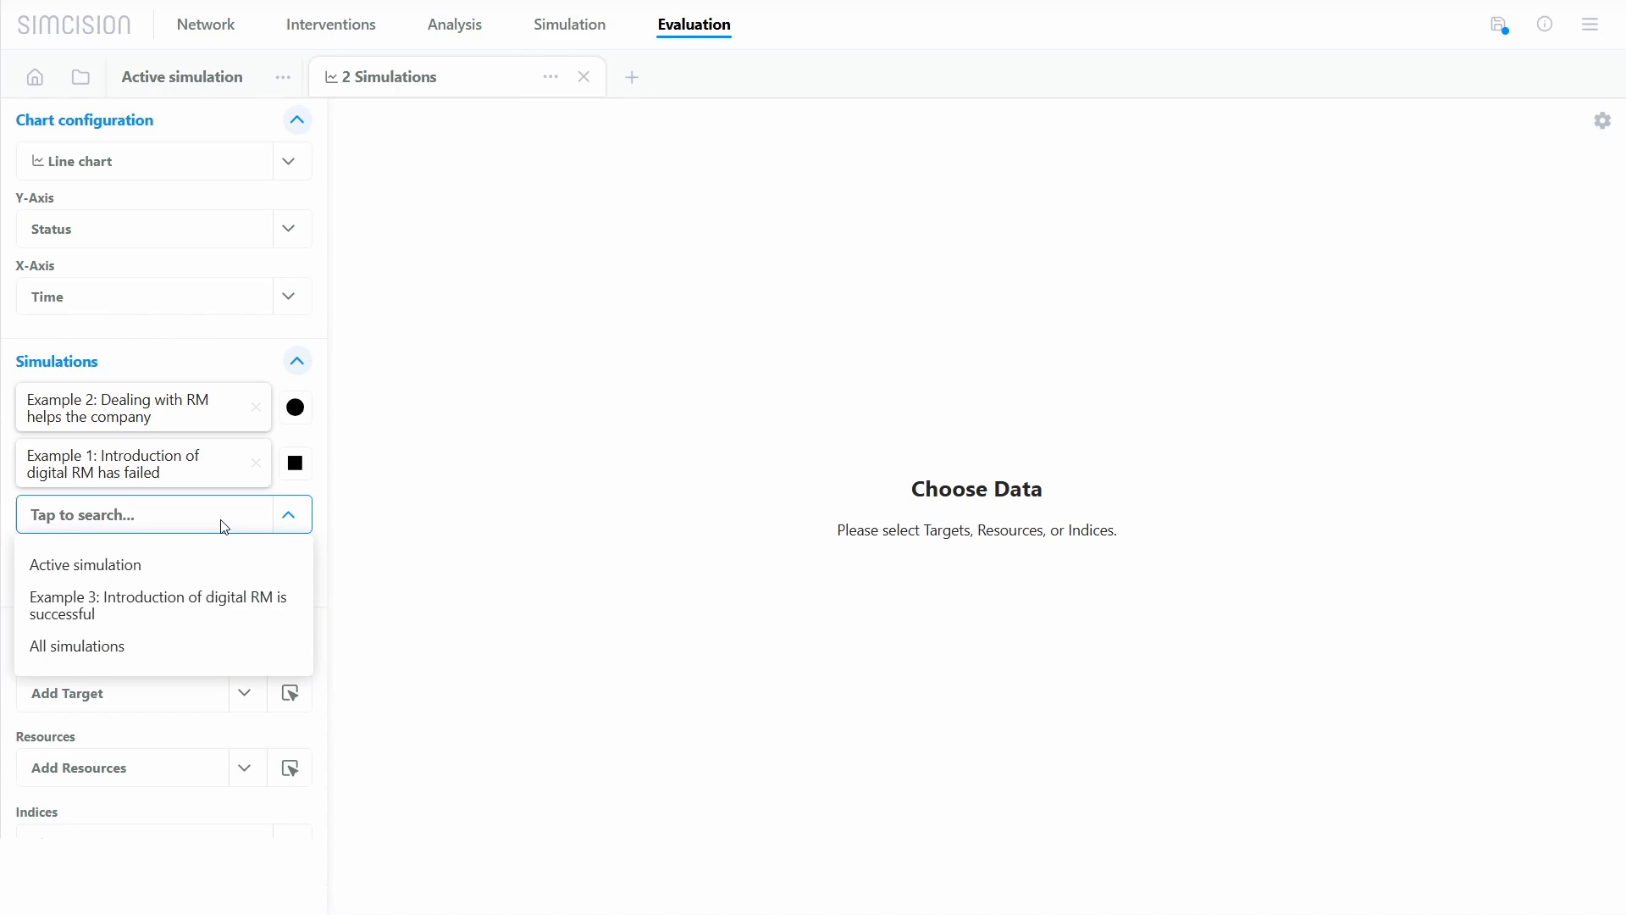
{"action": "left_click", "coordinate": [232, 647]}
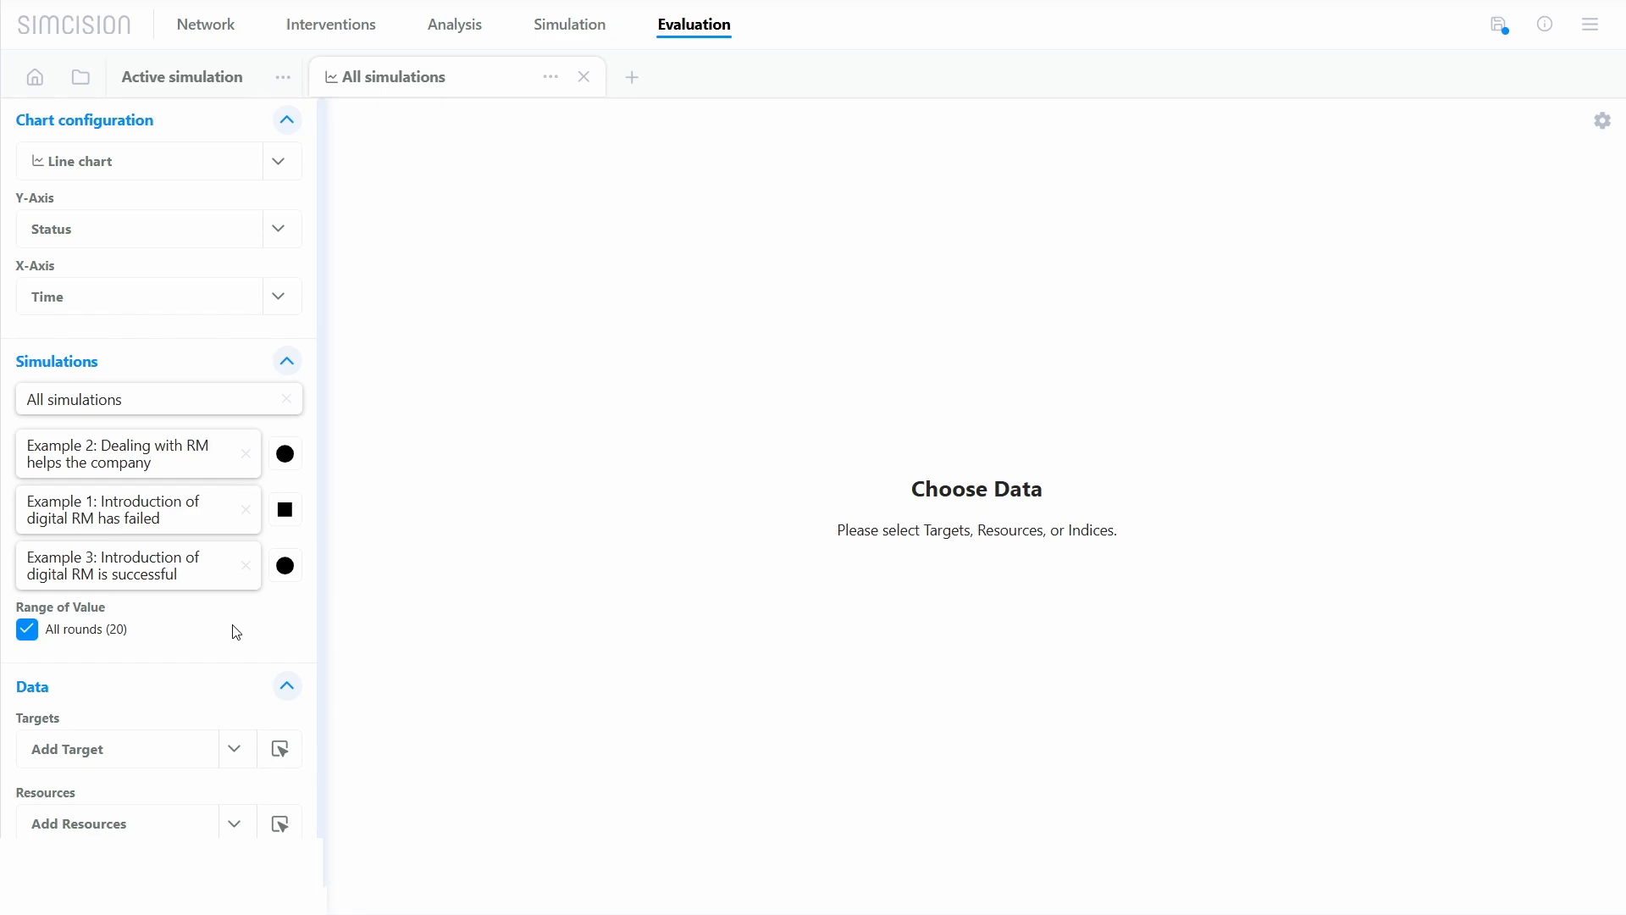
Step: Look through the available targets and resources, and plot the Total Performance index for all simulations
{"action": "scroll", "coordinate": [237, 623], "scroll_direction": "down", "scroll_amount": 1}
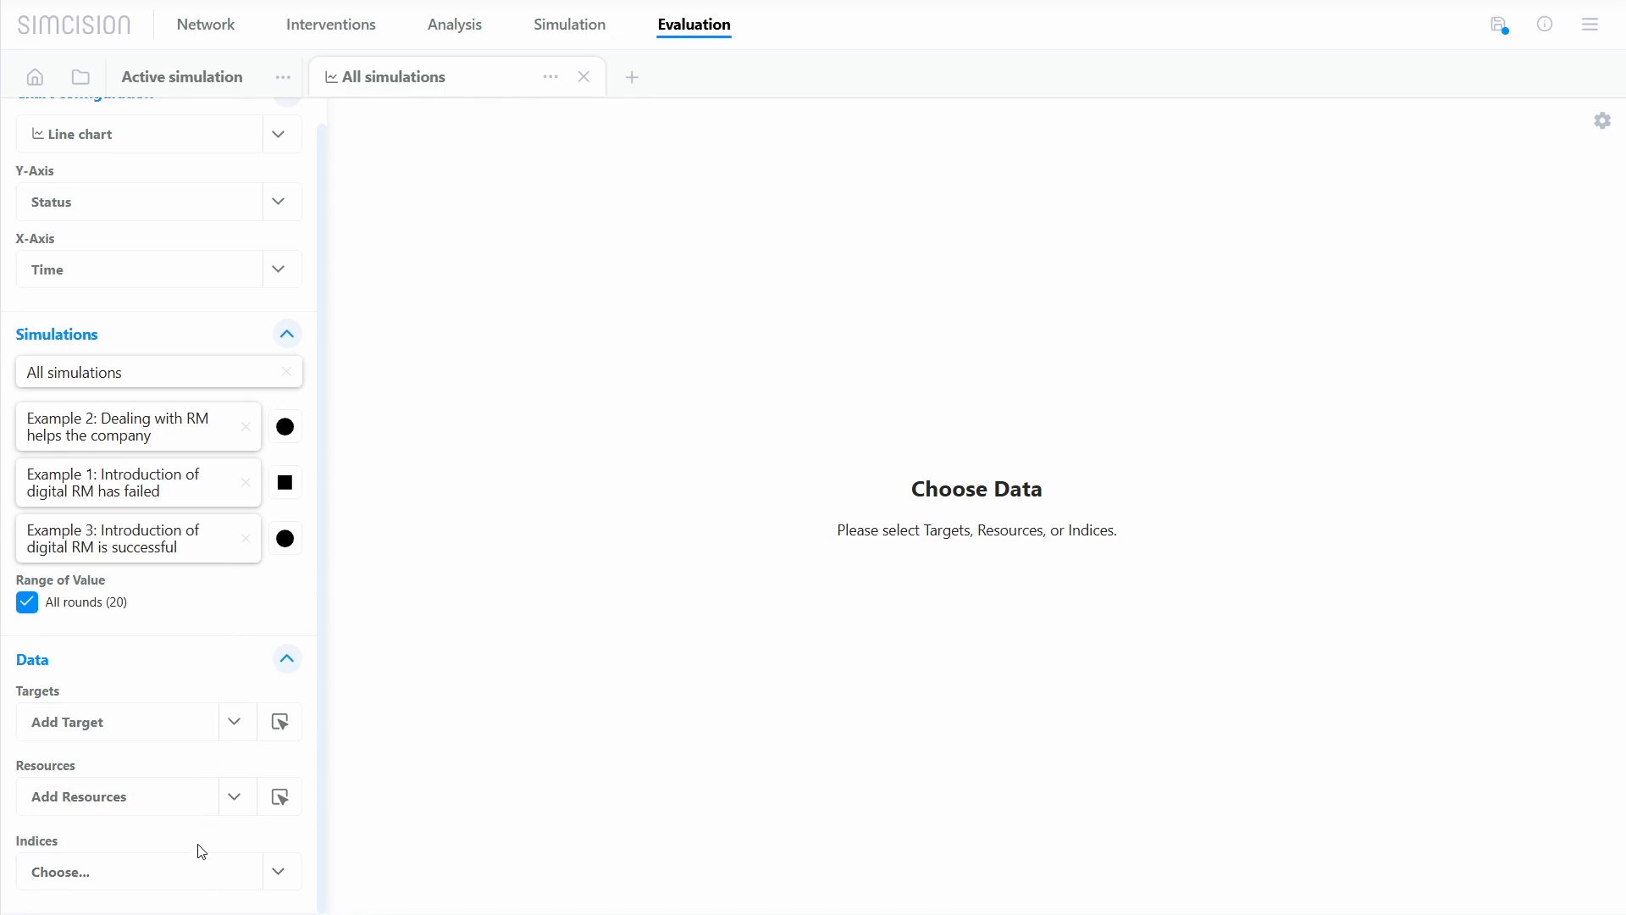
{"action": "left_click", "coordinate": [189, 724]}
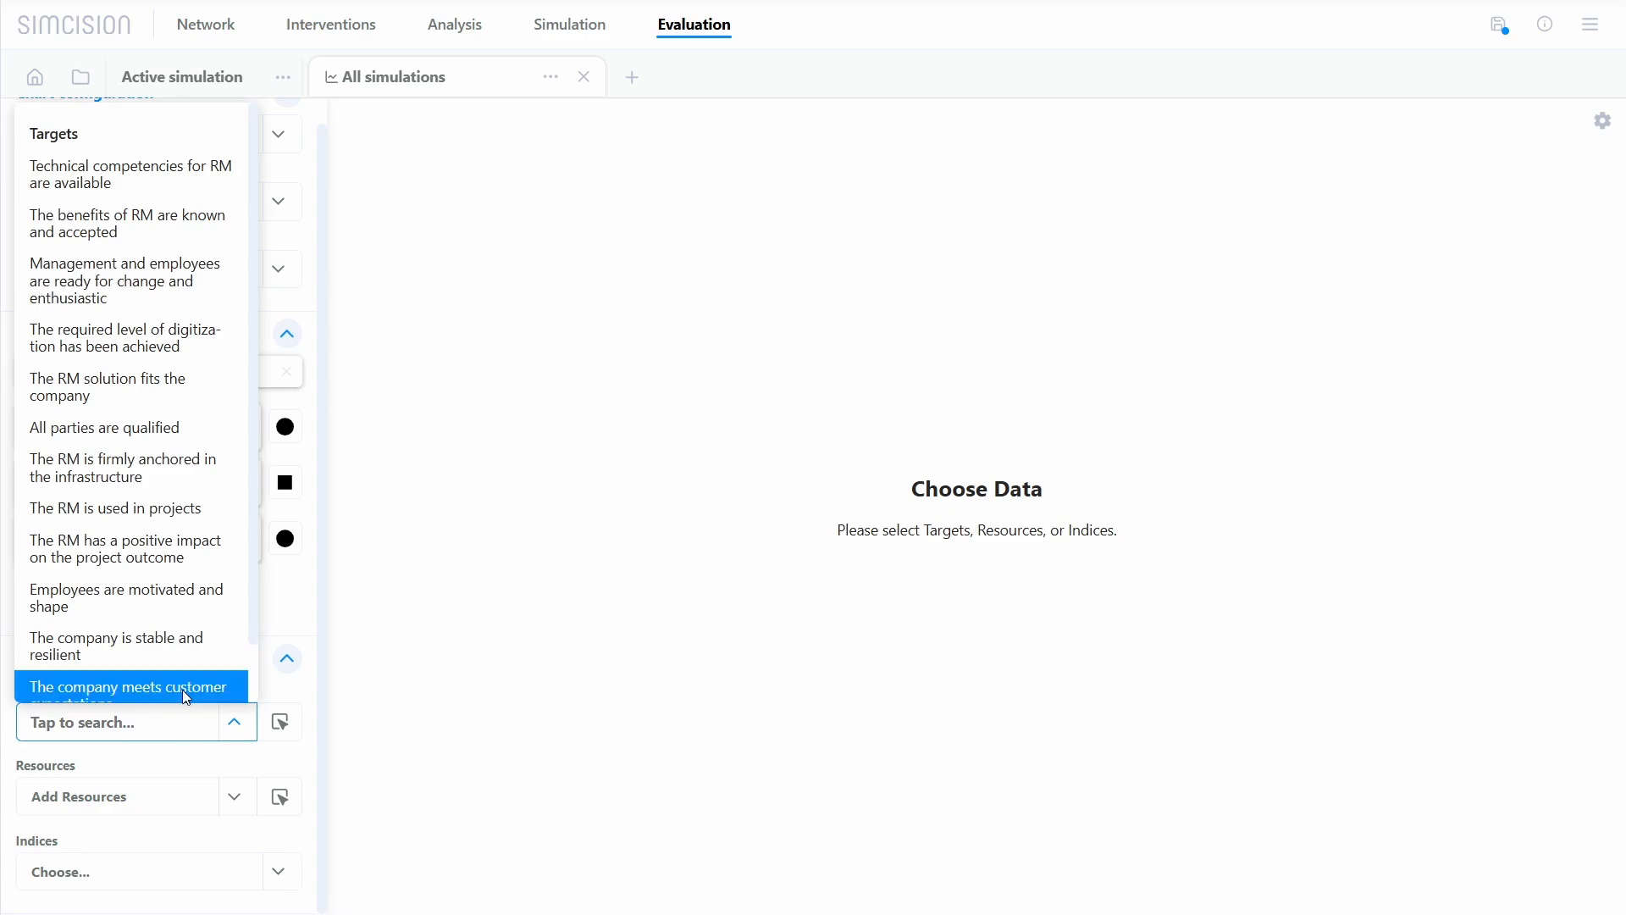
{"action": "scroll", "coordinate": [165, 576], "scroll_direction": "down", "scroll_amount": 1}
{"action": "scroll", "coordinate": [157, 627], "scroll_direction": "up", "scroll_amount": 1}
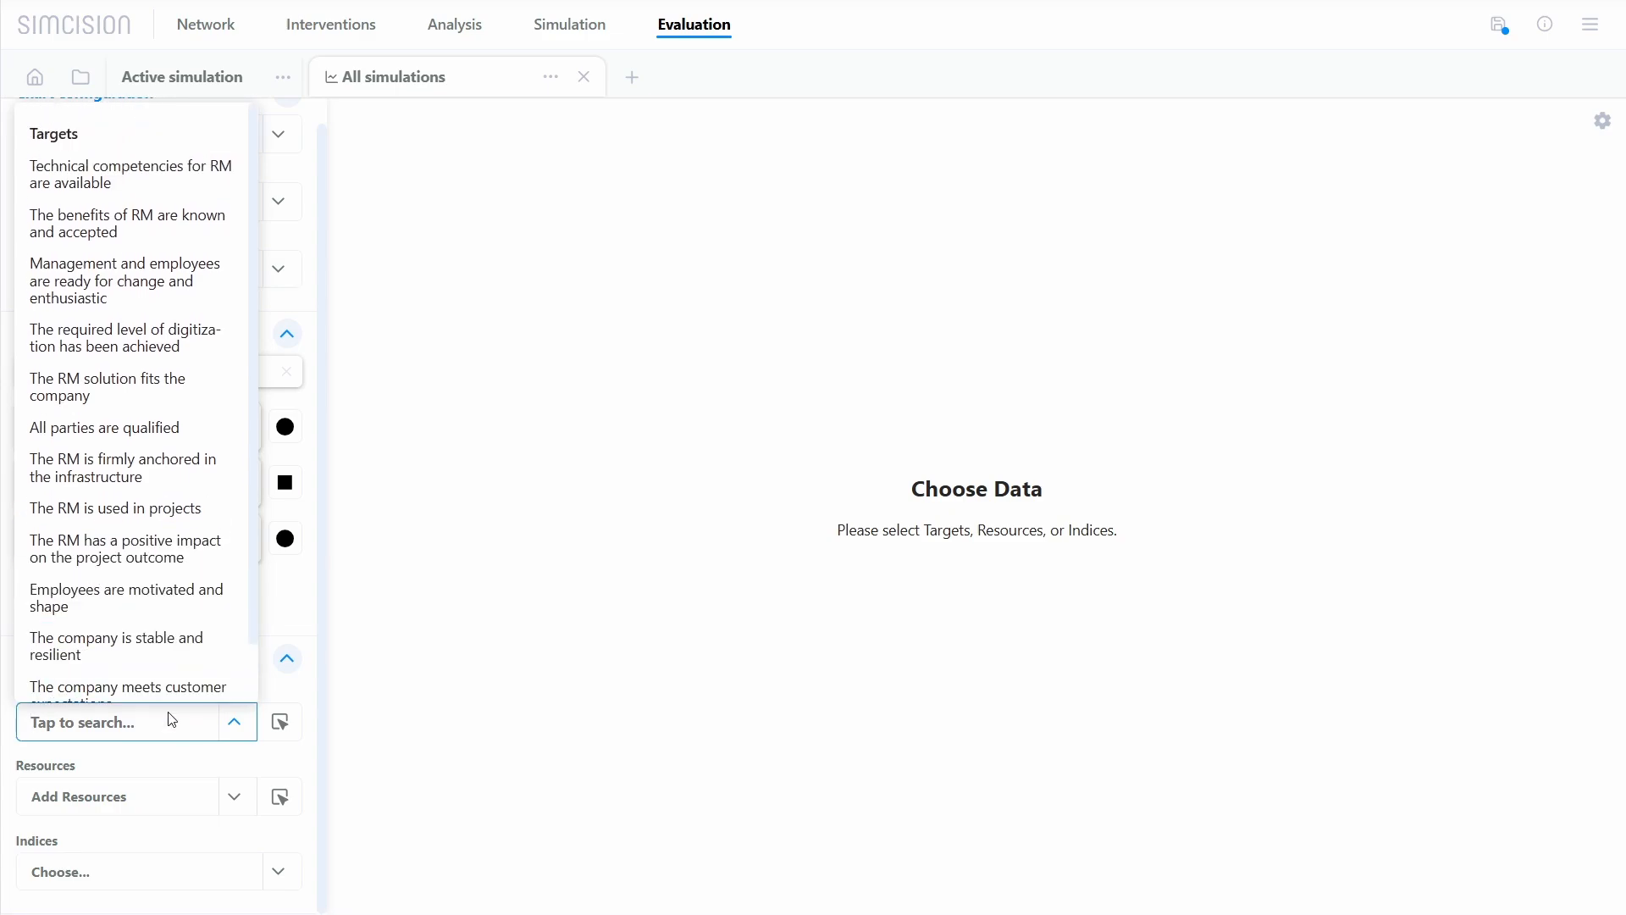
{"action": "left_click", "coordinate": [176, 804]}
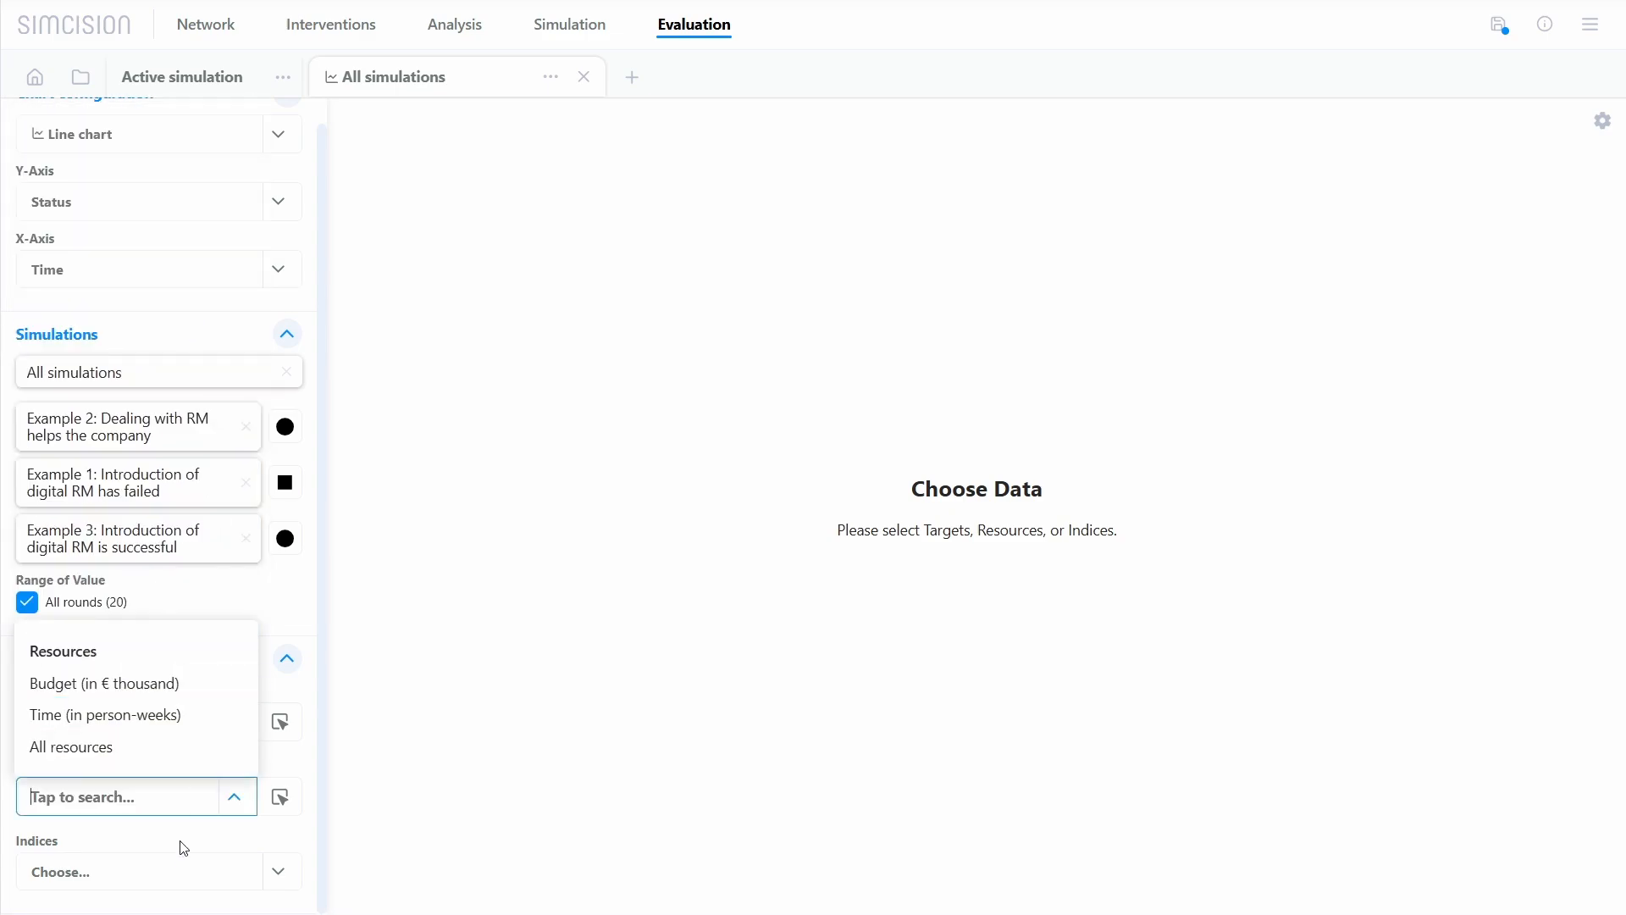
{"action": "left_click", "coordinate": [169, 874]}
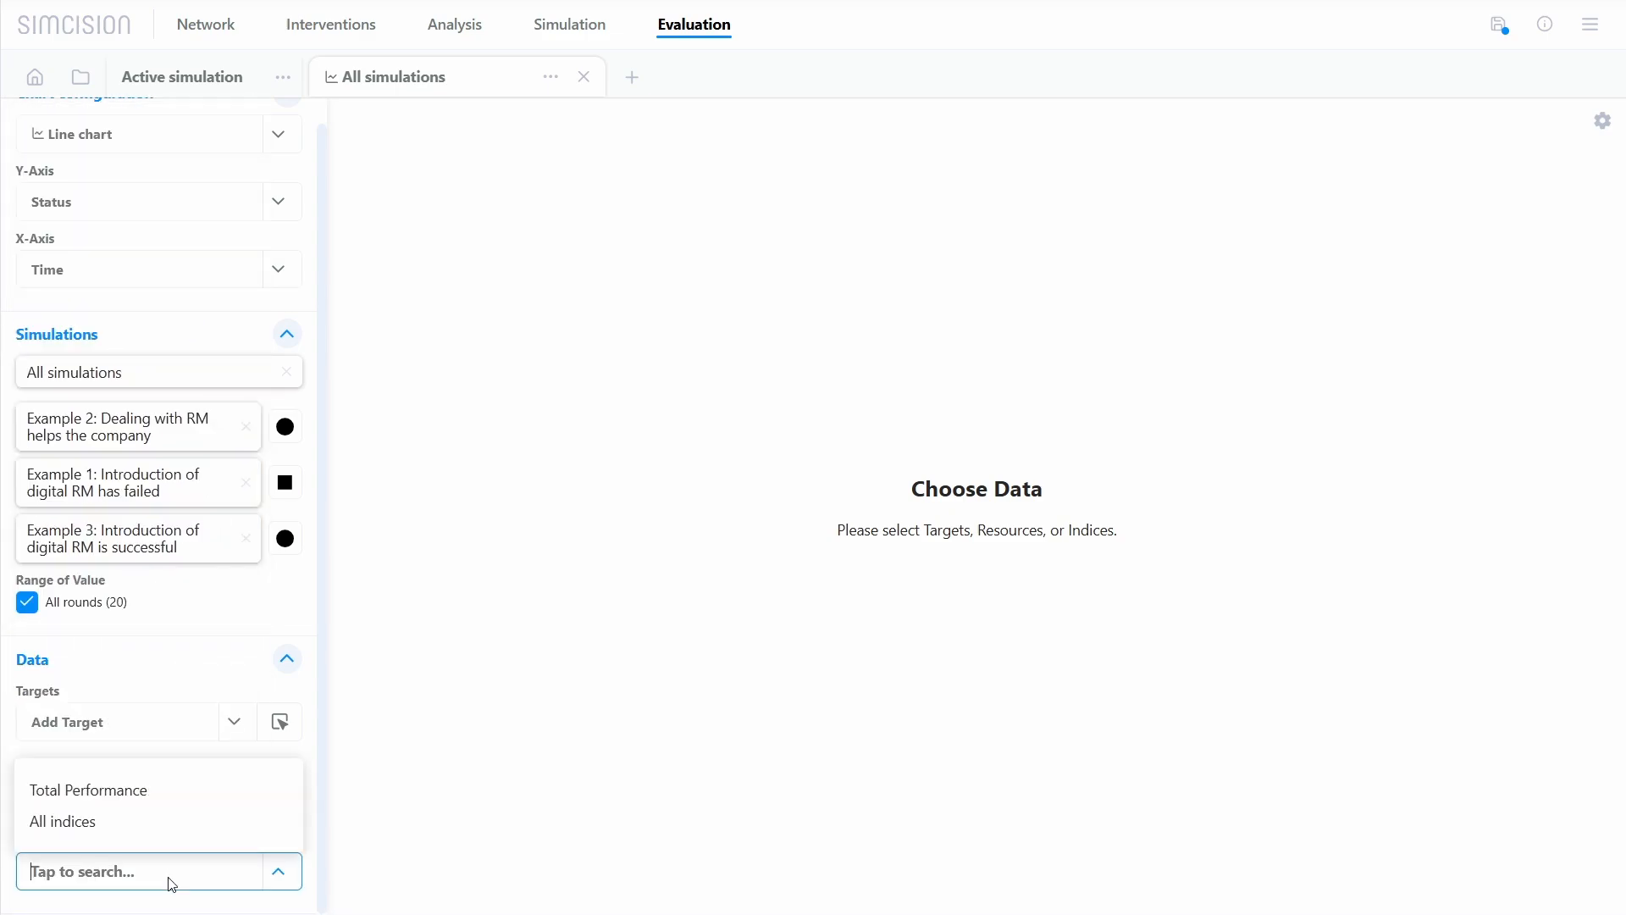
{"action": "left_click", "coordinate": [149, 800]}
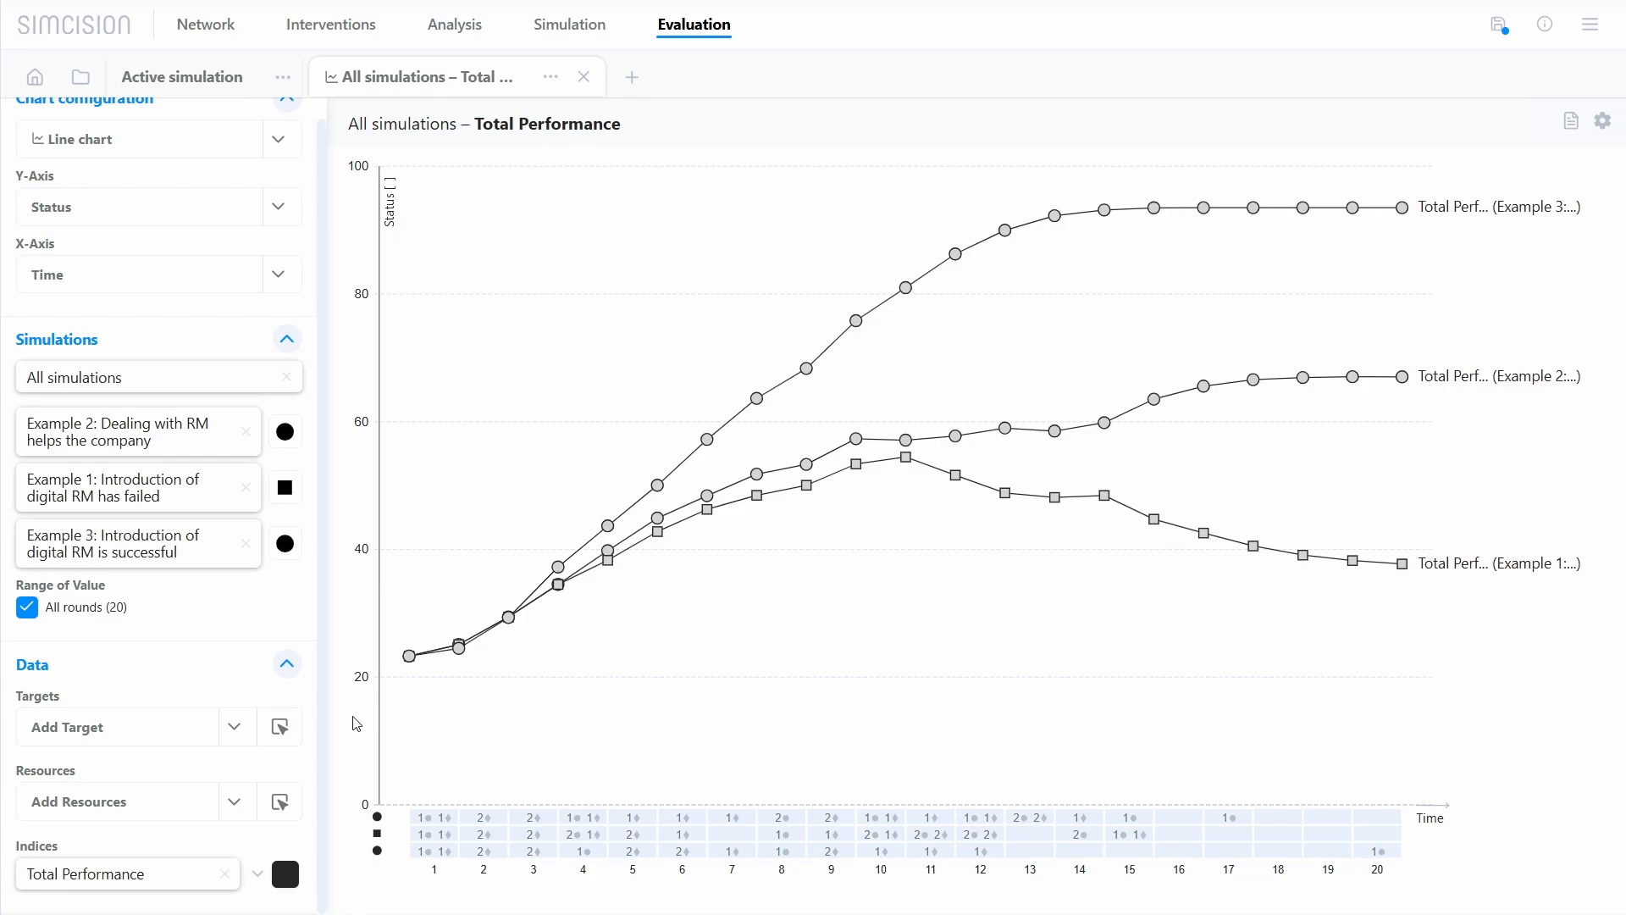
Step: Add the target "The RM solution fits the company" to the chart and colour its lines yellow
{"action": "left_click", "coordinate": [161, 744]}
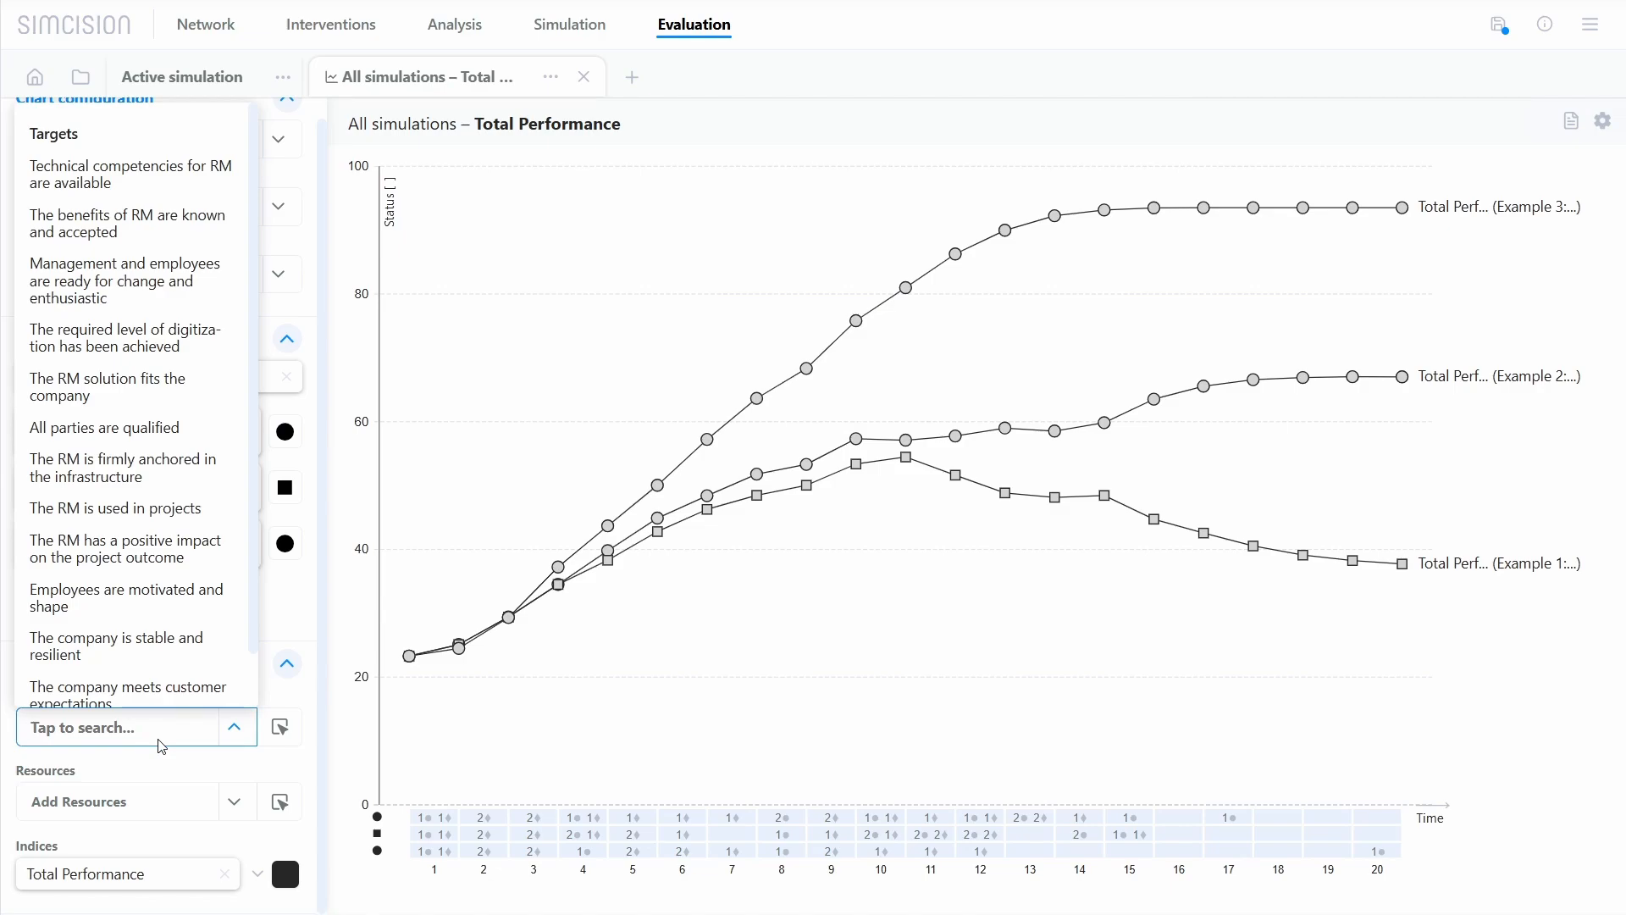
{"action": "left_click", "coordinate": [162, 405]}
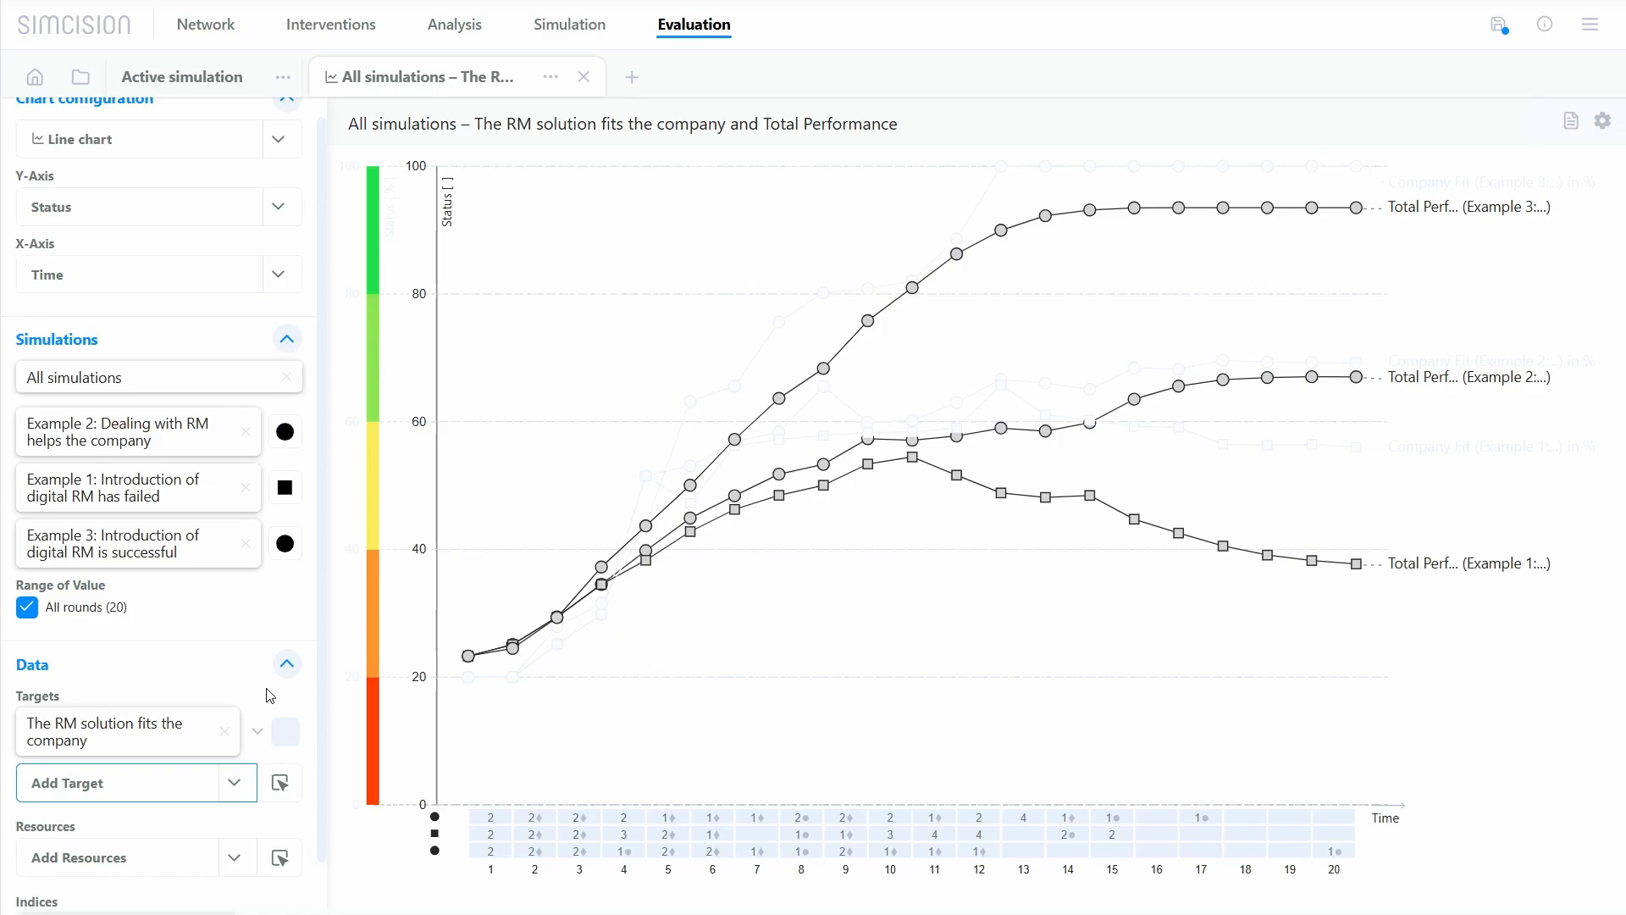
{"action": "left_click", "coordinate": [284, 733]}
{"action": "left_click", "coordinate": [282, 728]}
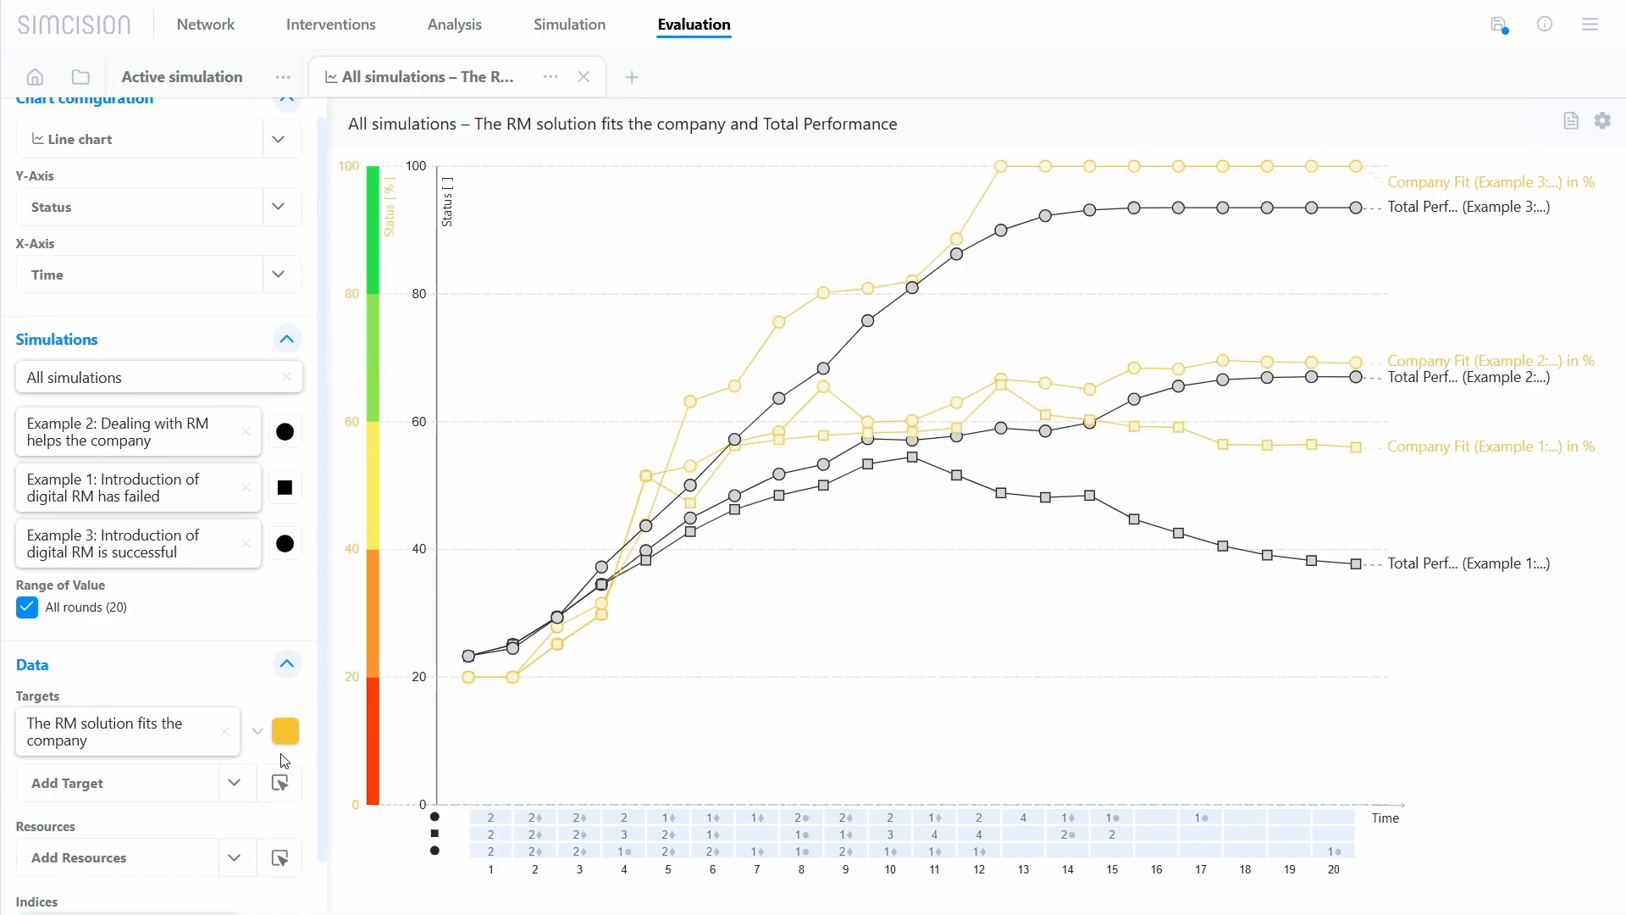
Step: Colour the Total Performance index green and set the marker of Example 3 to a diamond
{"action": "scroll", "coordinate": [284, 813], "scroll_direction": "down", "scroll_amount": 1}
{"action": "left_click", "coordinate": [287, 886]}
{"action": "left_click", "coordinate": [401, 788]}
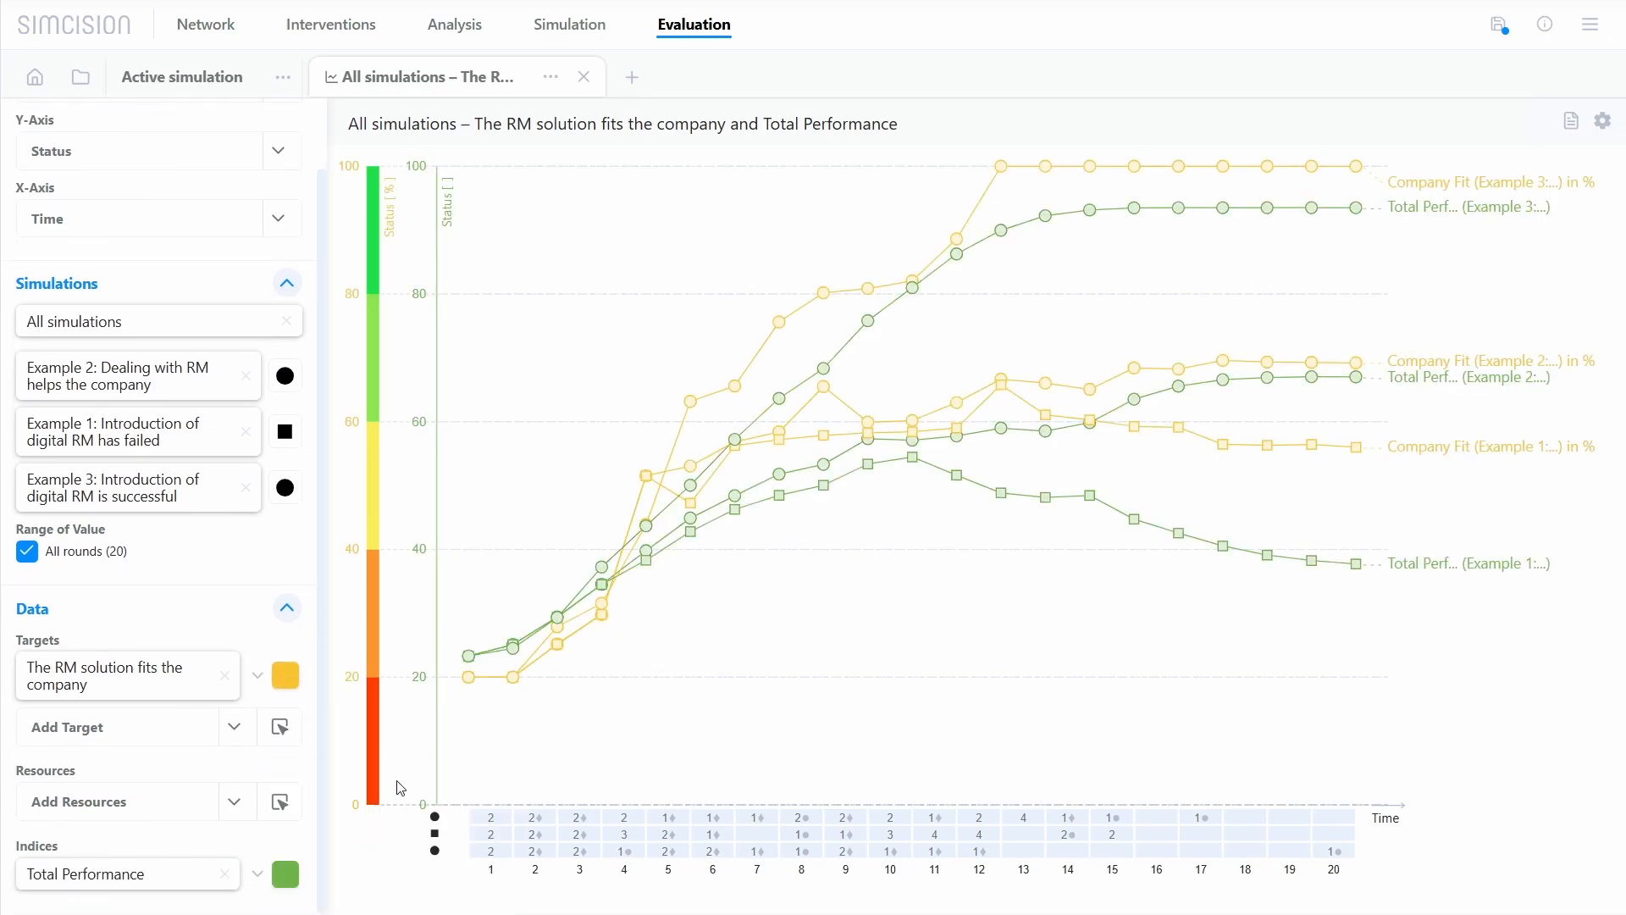
{"action": "left_click", "coordinate": [289, 491]}
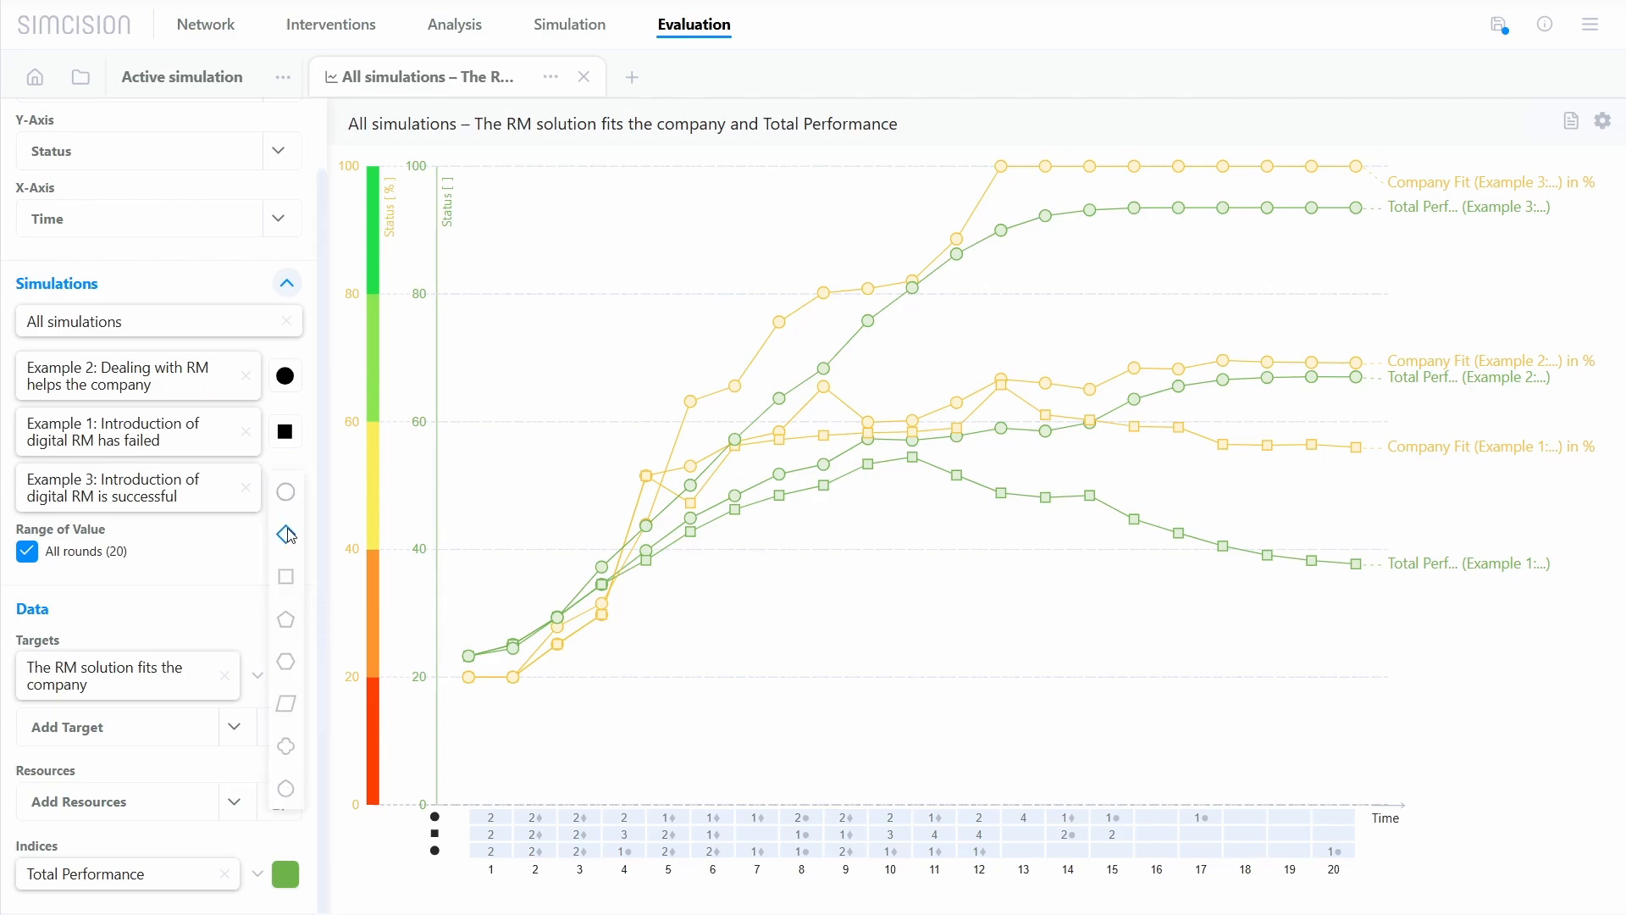
{"action": "left_click", "coordinate": [291, 534]}
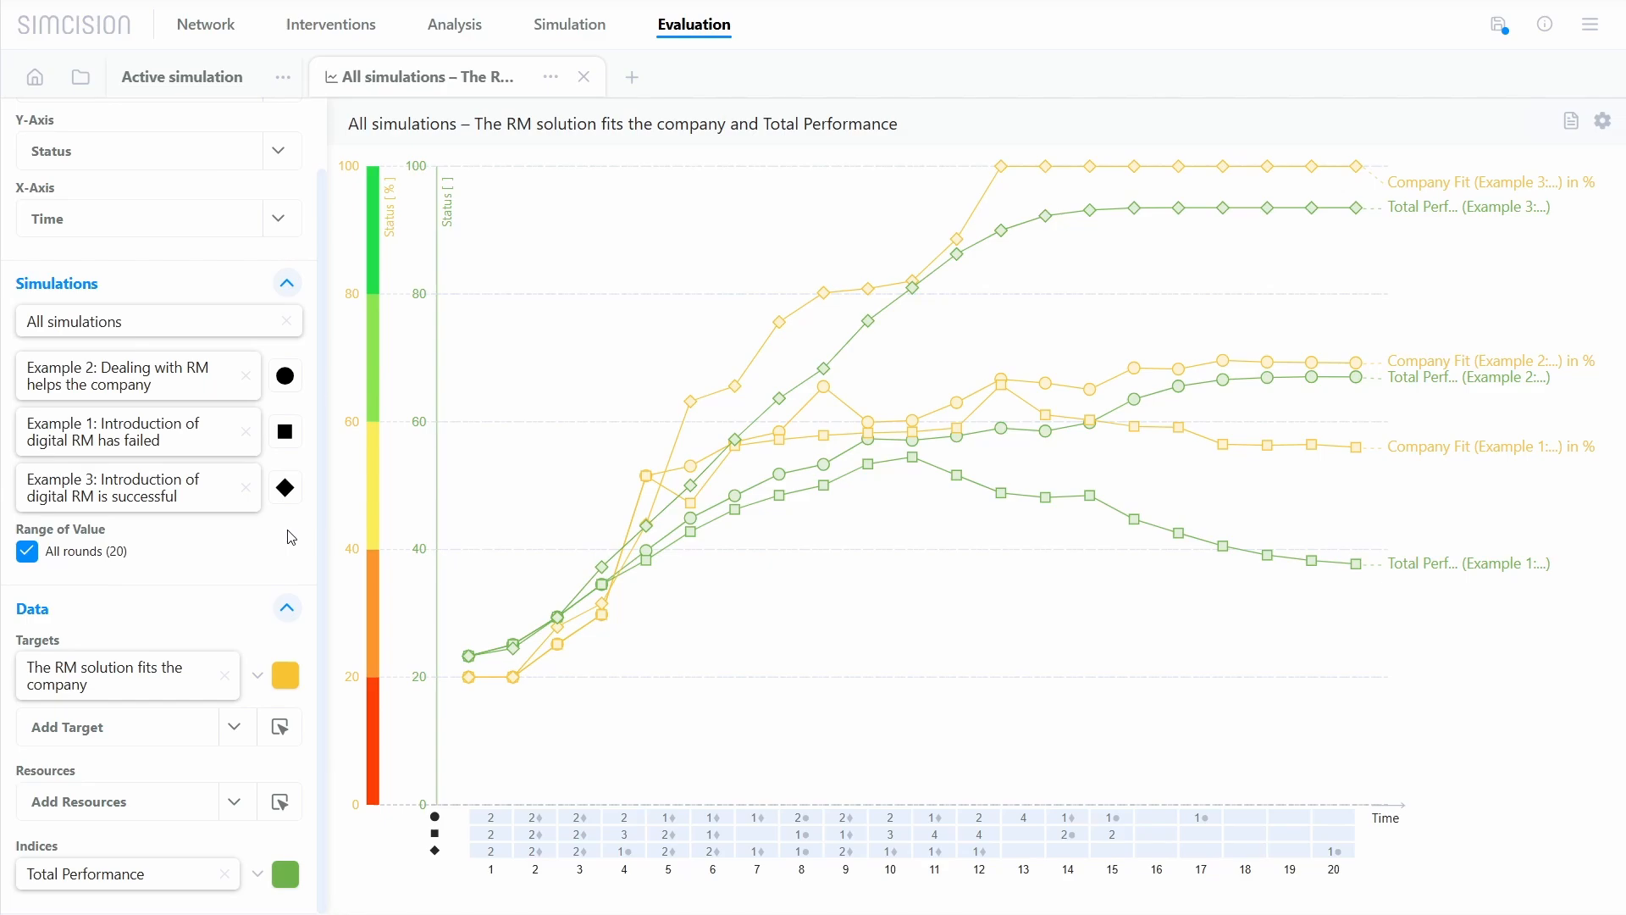
Step: Recolour the individual Total Performance lines, dark green for Example 2 and pale green for Example 3
{"action": "left_click", "coordinate": [264, 877]}
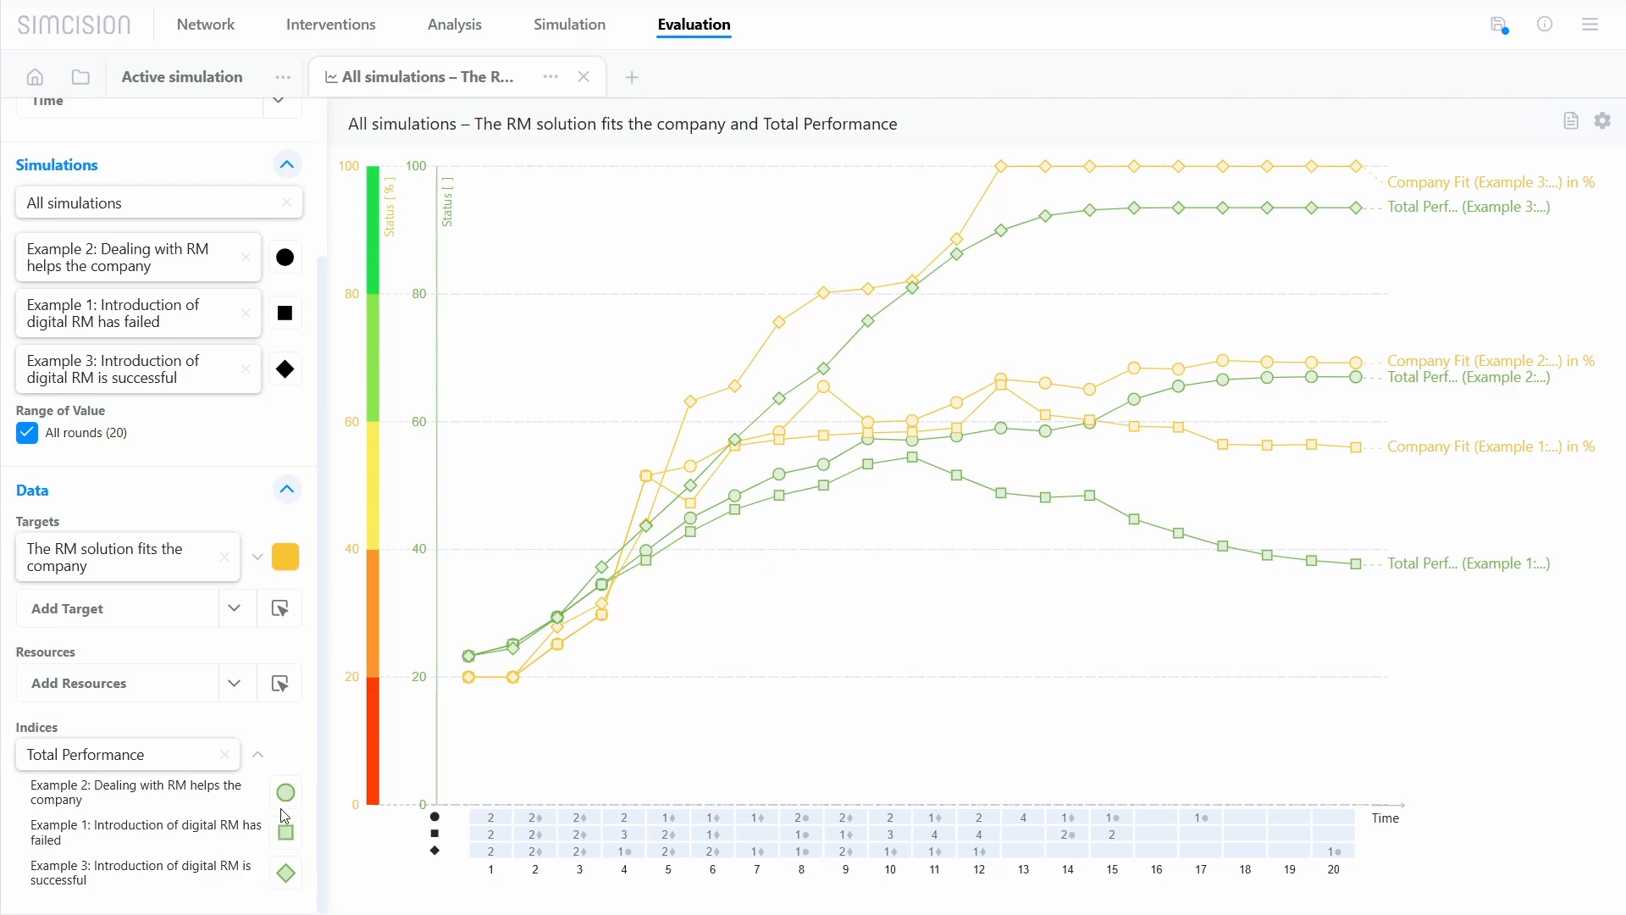
{"action": "left_click", "coordinate": [286, 793]}
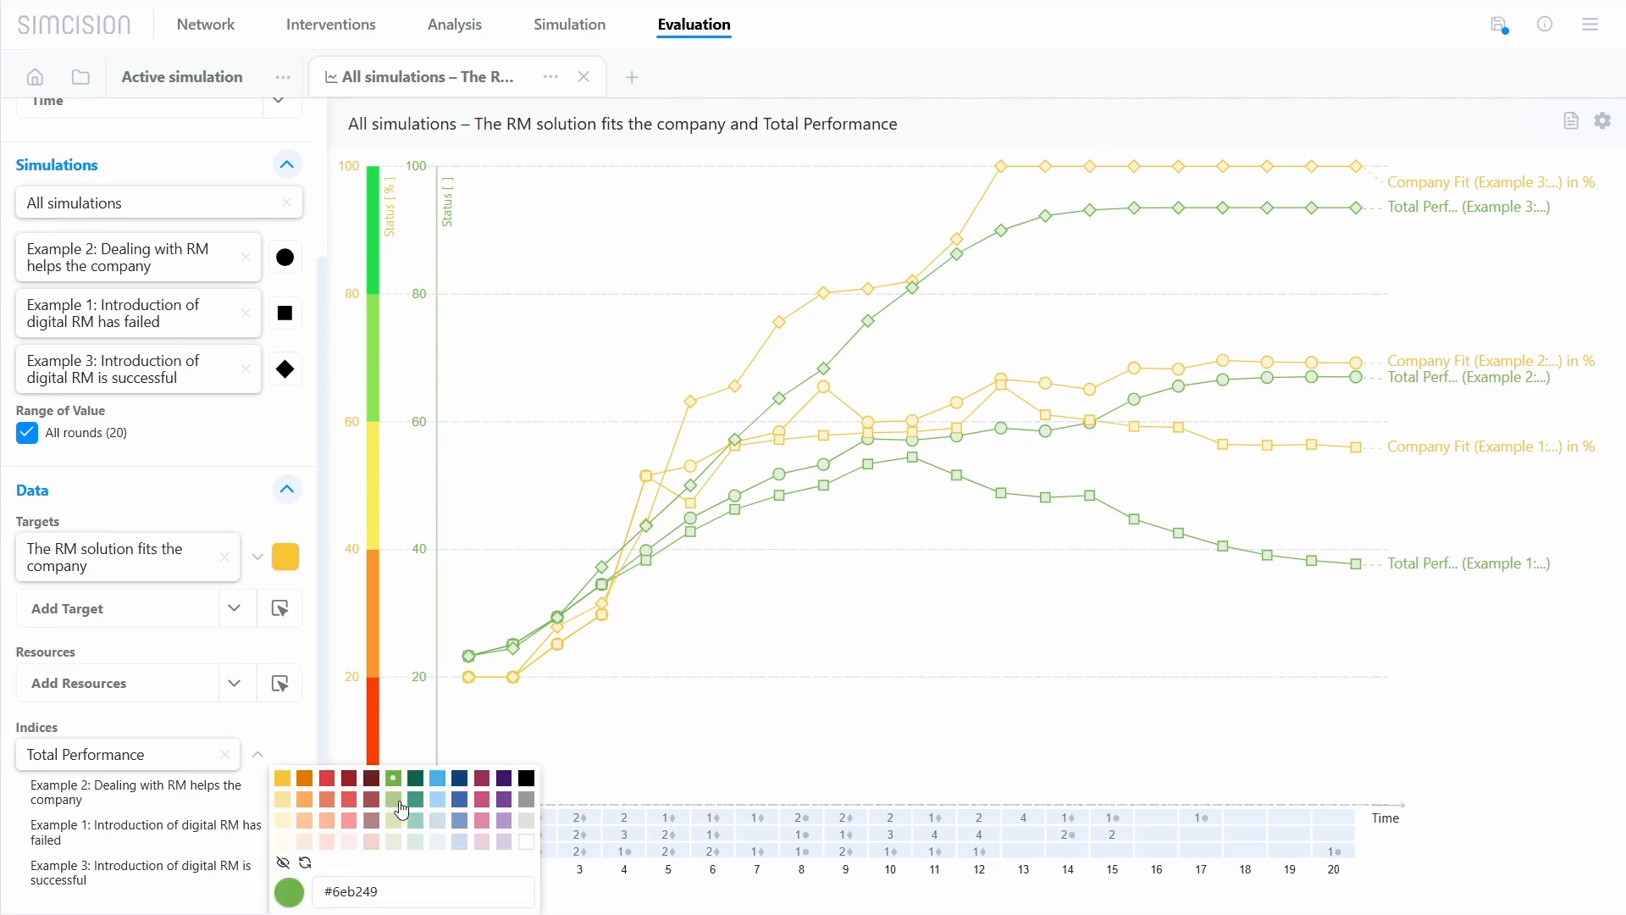
{"action": "left_click", "coordinate": [416, 781]}
{"action": "left_click", "coordinate": [298, 867]}
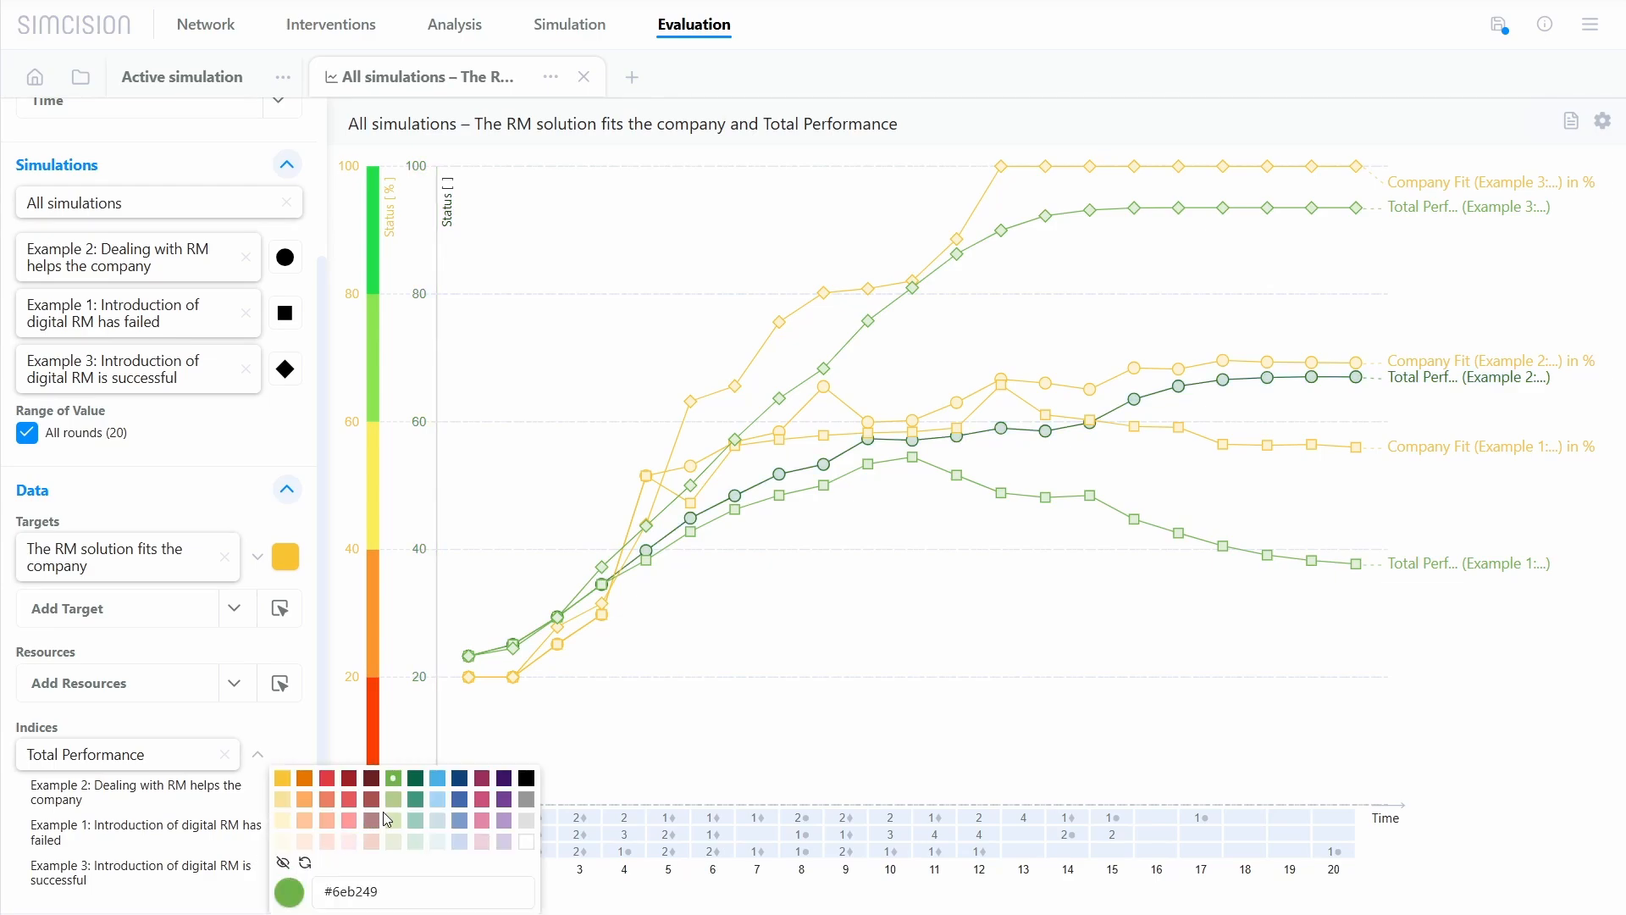
{"action": "left_click", "coordinate": [391, 820]}
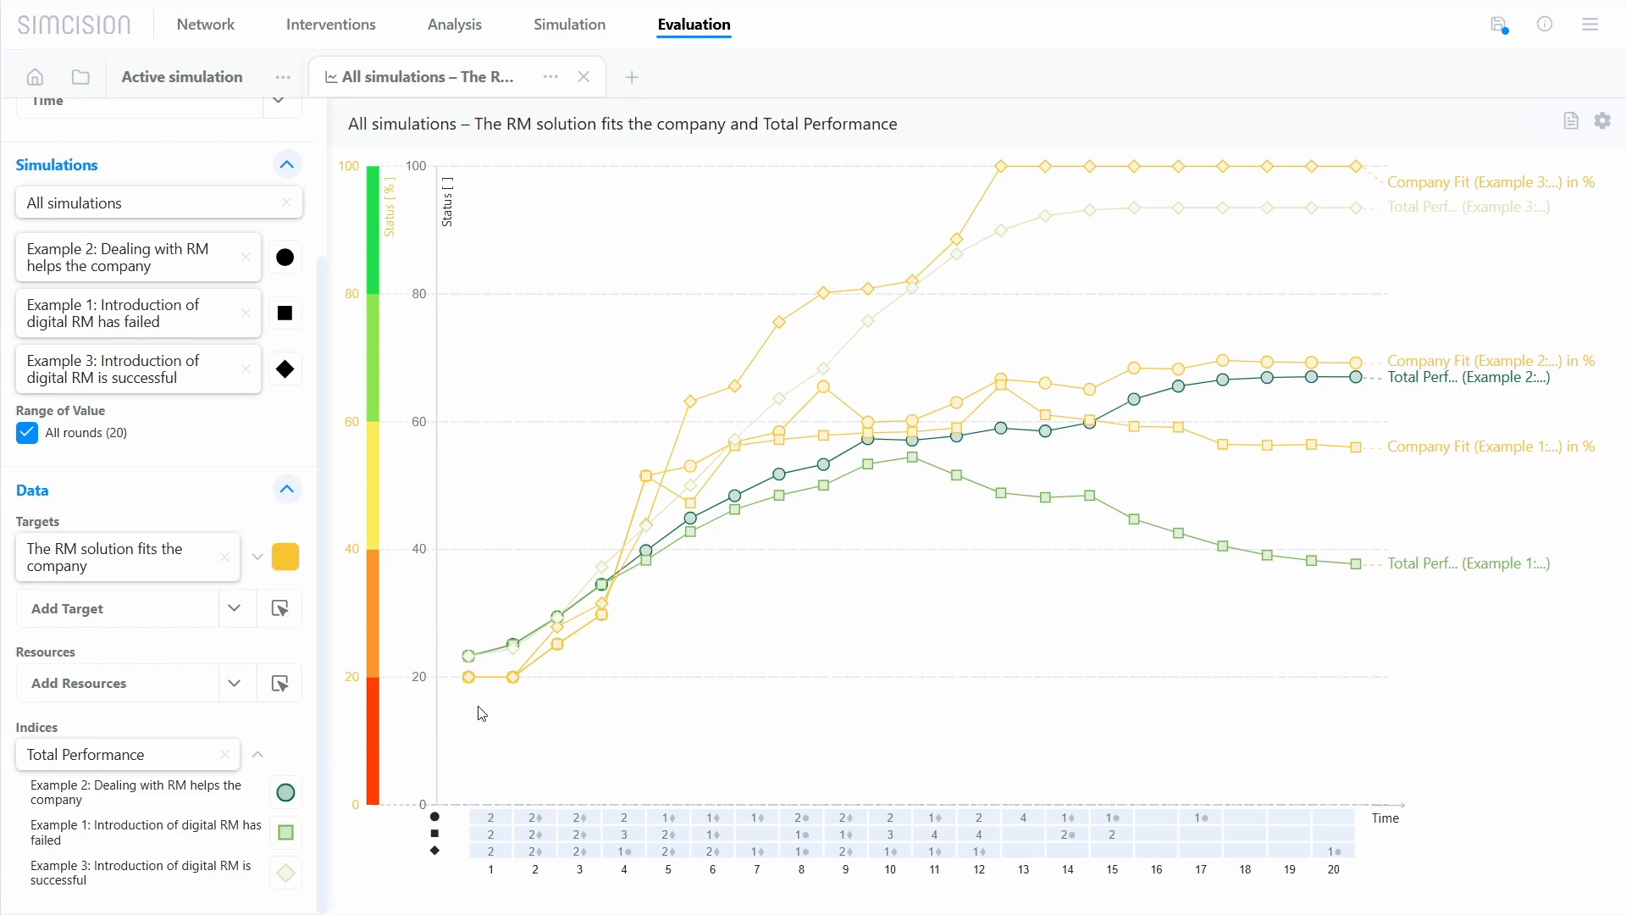
Step: Inspect data points of the charted lines and the details of Quarter 3's "Attend an RM-conference" action in Example 2
{"action": "mouse_move", "coordinate": [557, 649]}
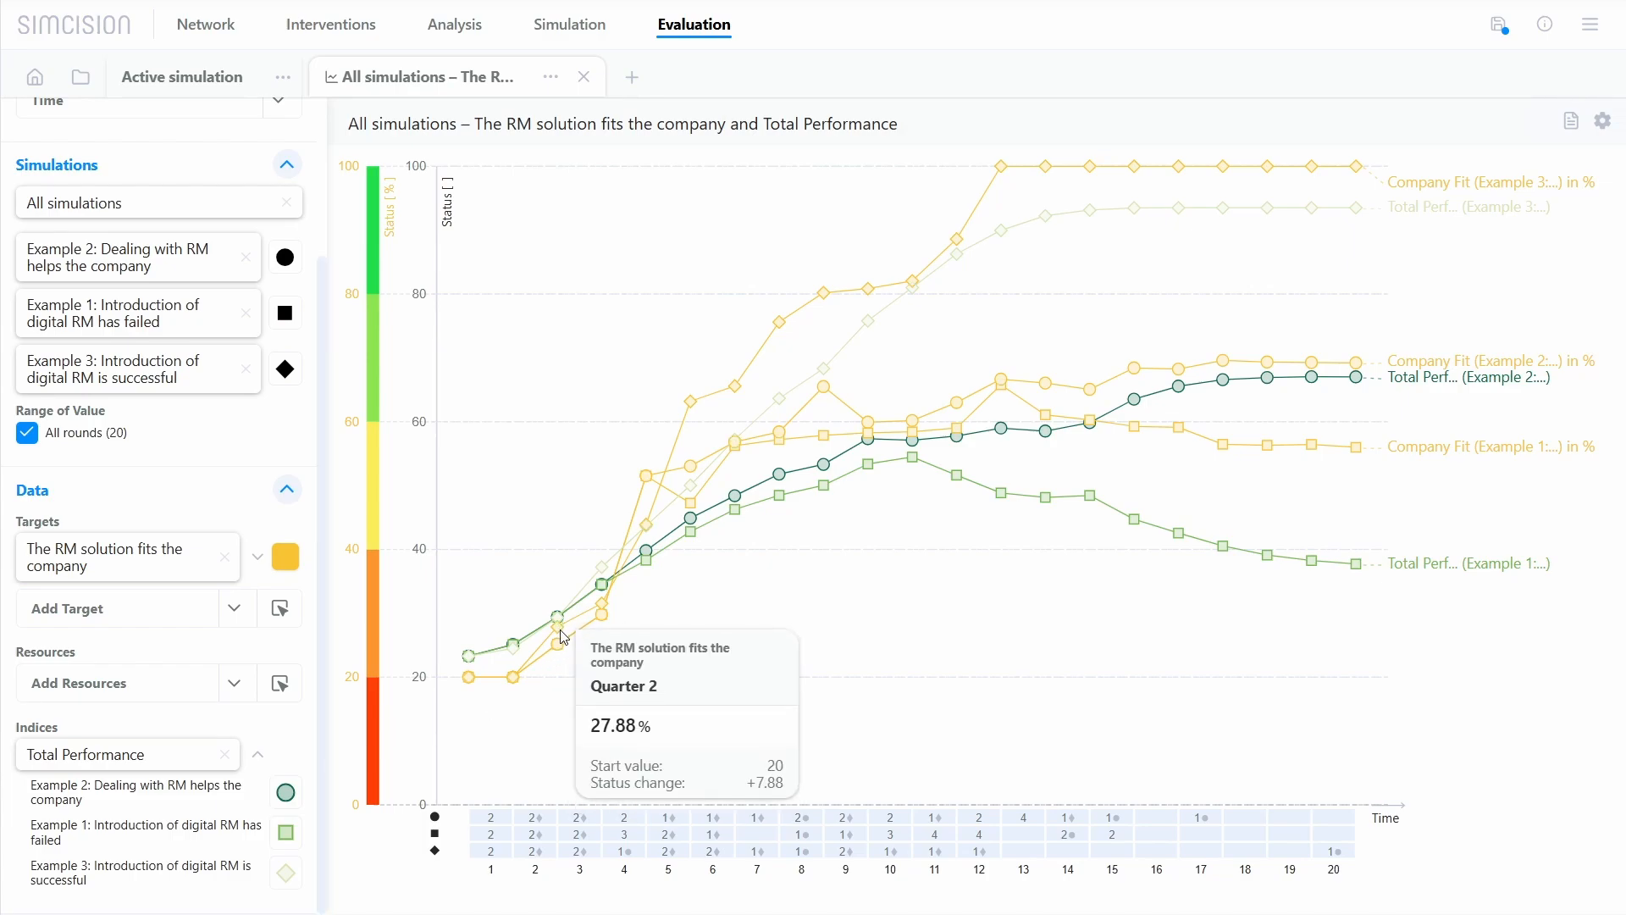
{"action": "mouse_move", "coordinate": [691, 539]}
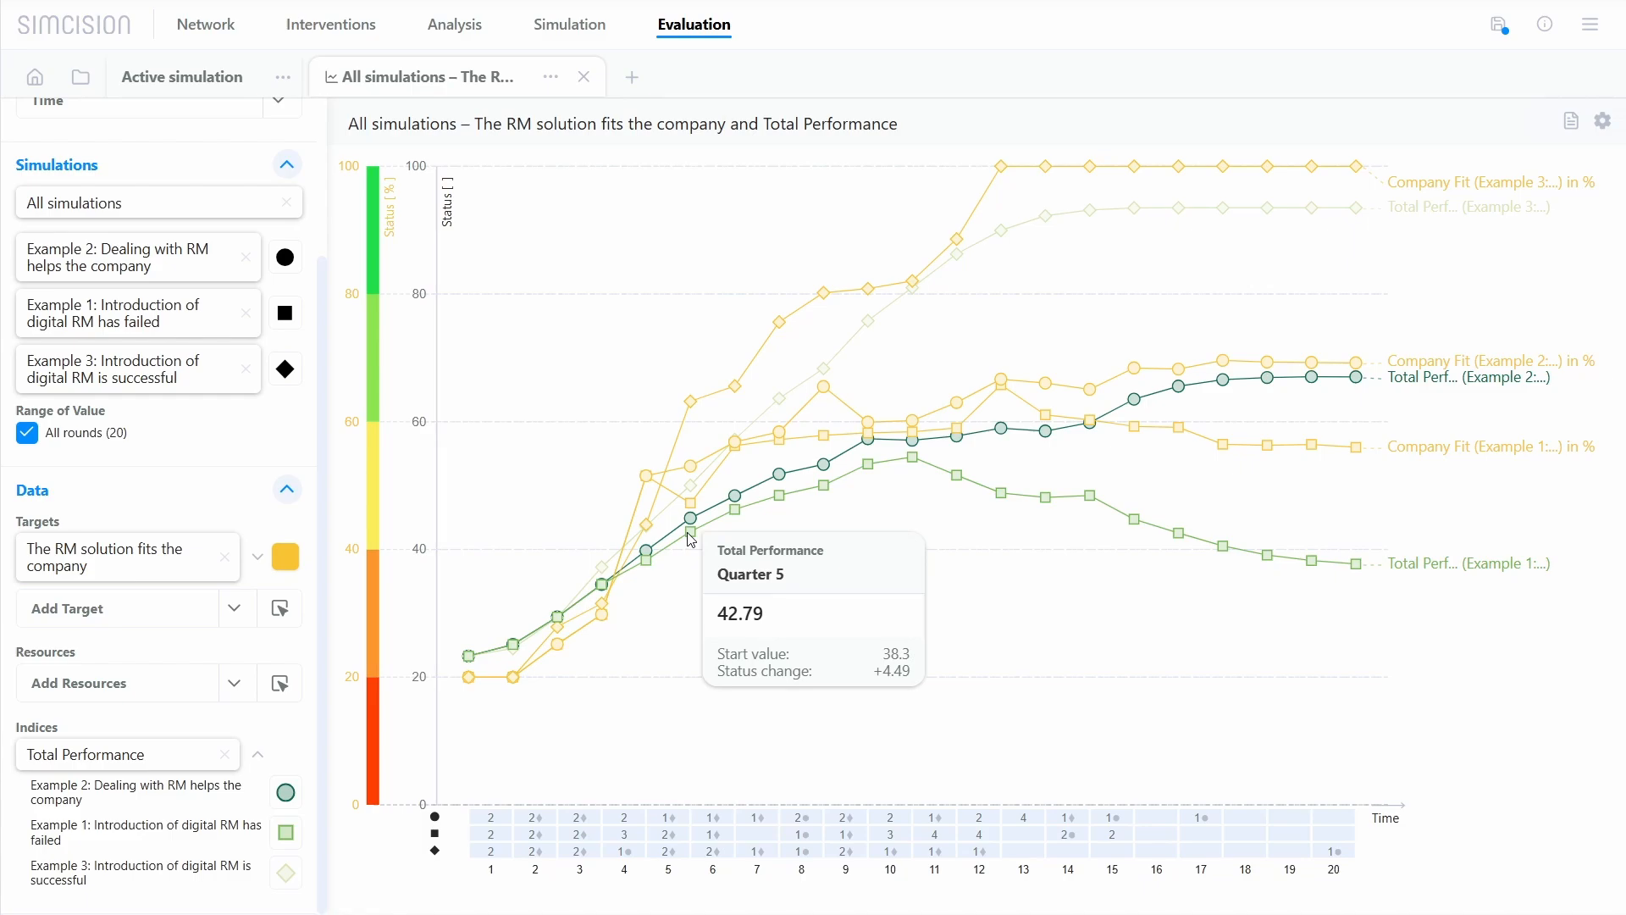
{"action": "mouse_move", "coordinate": [786, 505]}
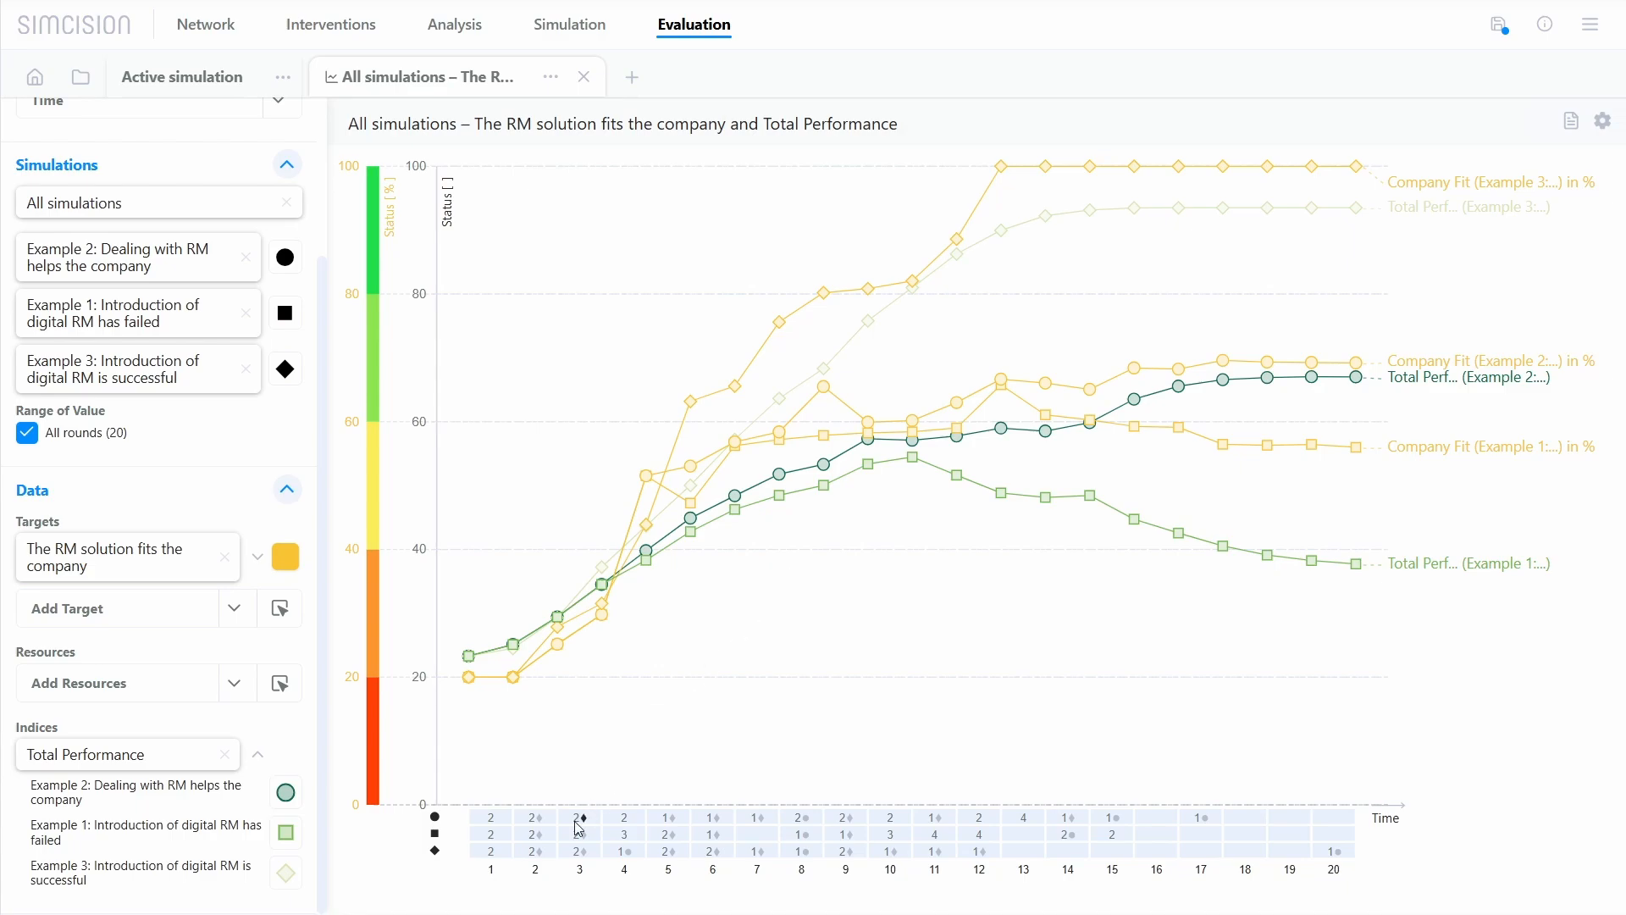
{"action": "mouse_move", "coordinate": [580, 828]}
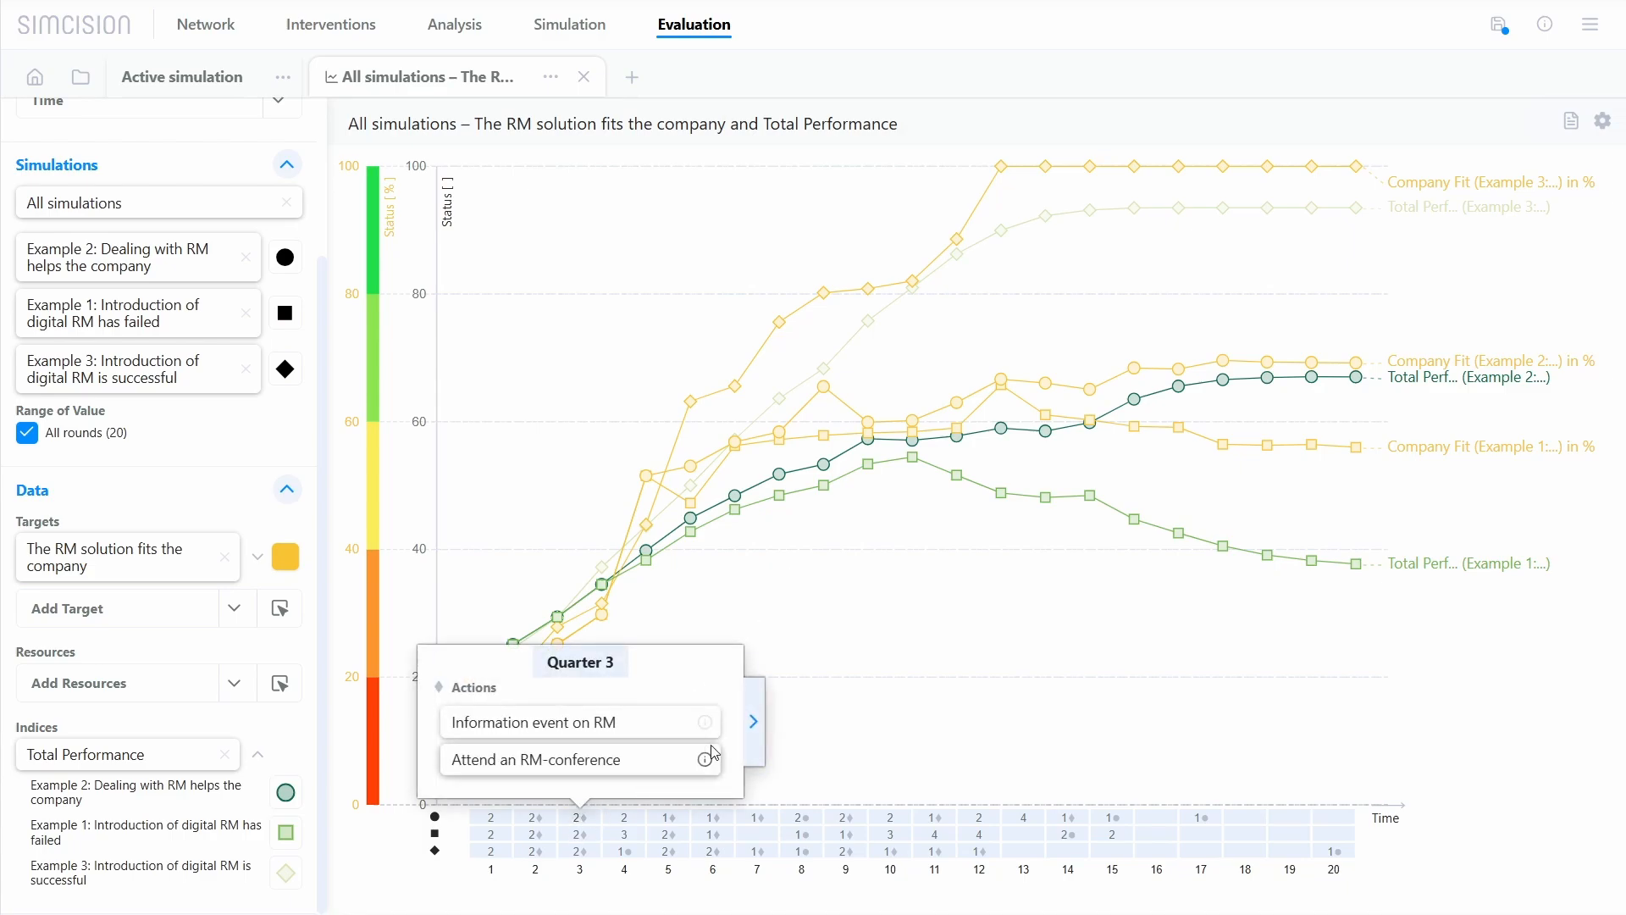
{"action": "left_click", "coordinate": [753, 722]}
{"action": "left_click", "coordinate": [760, 654]}
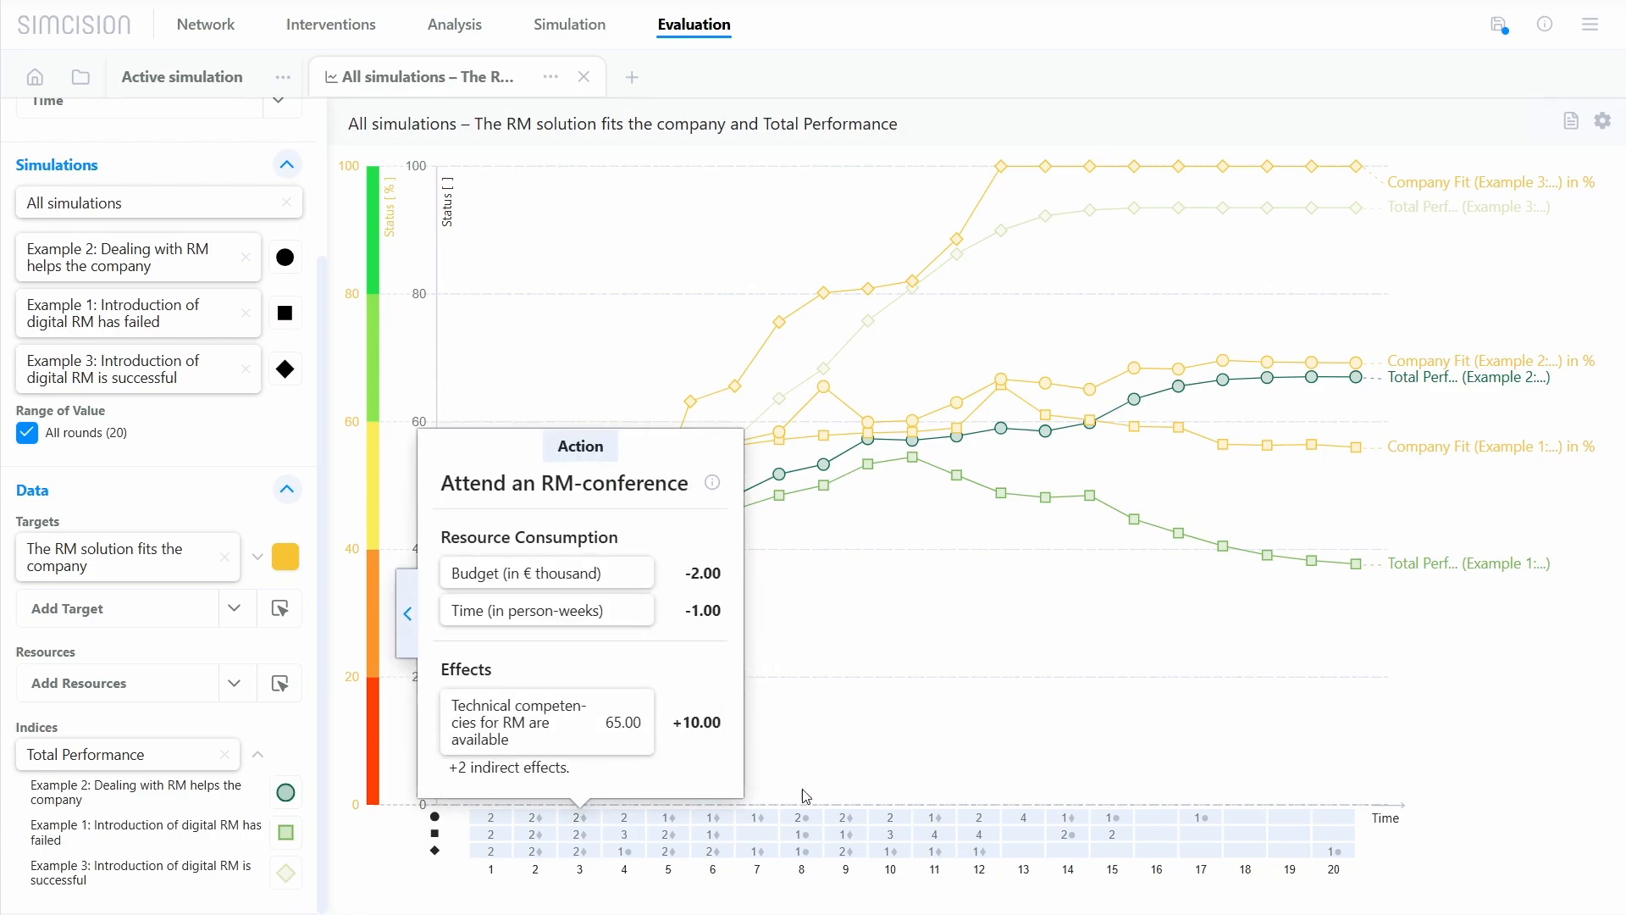
Step: Inspect the actions taken in Quarter 9 and Quarter 11 below the line chart, and close their details
{"action": "left_click", "coordinate": [857, 843]}
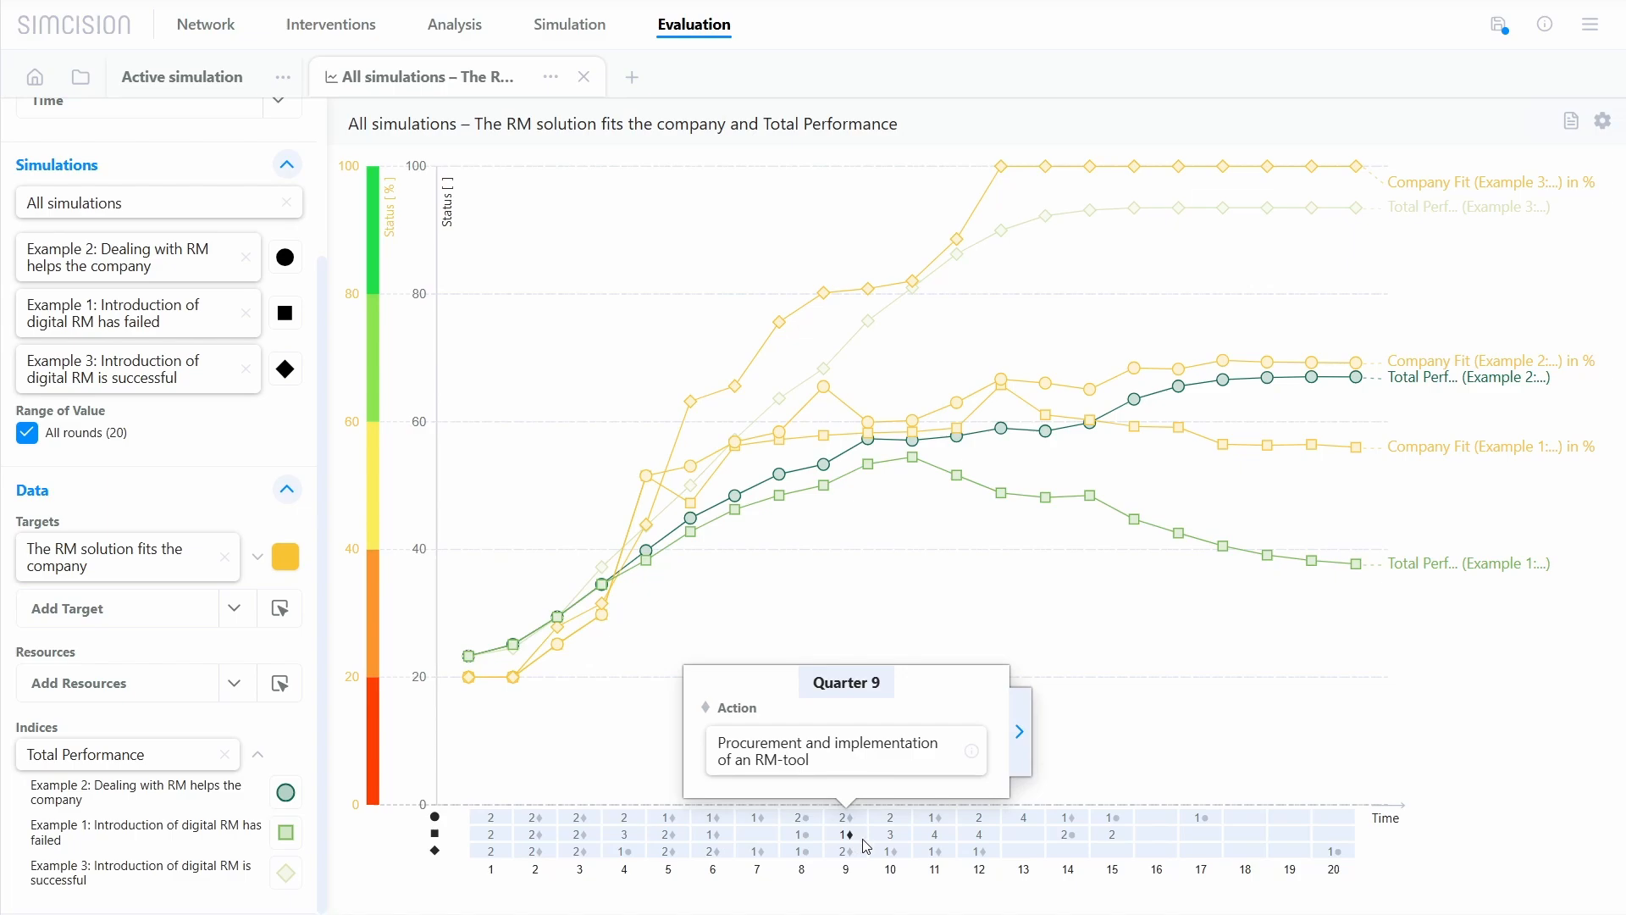
{"action": "left_click", "coordinate": [950, 855]}
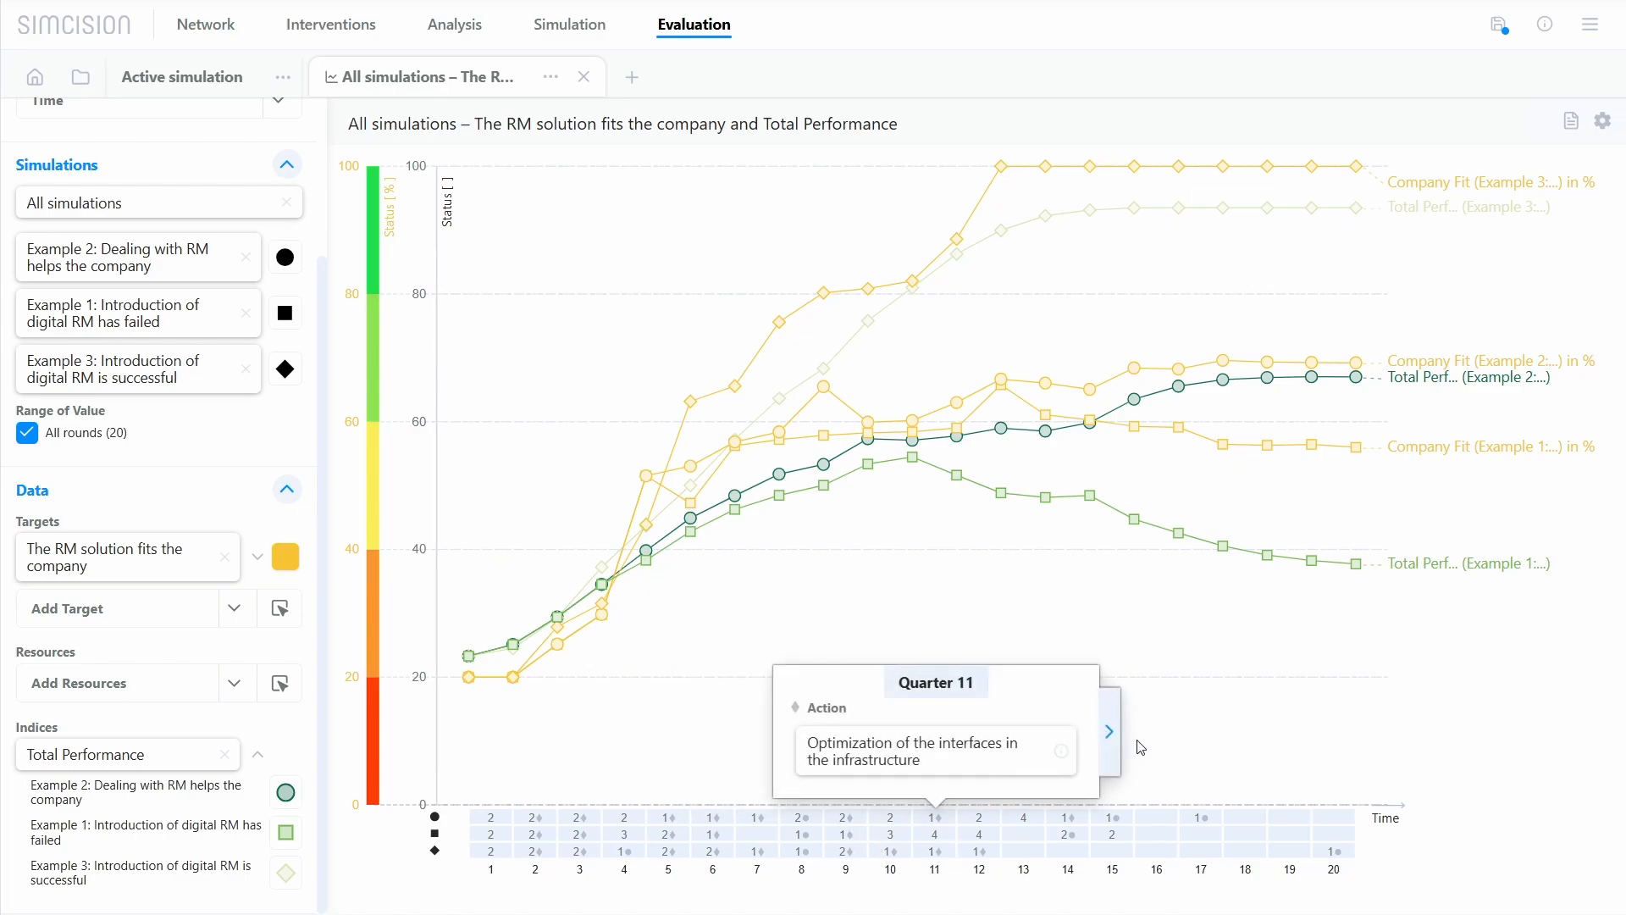
{"action": "left_click", "coordinate": [1227, 662]}
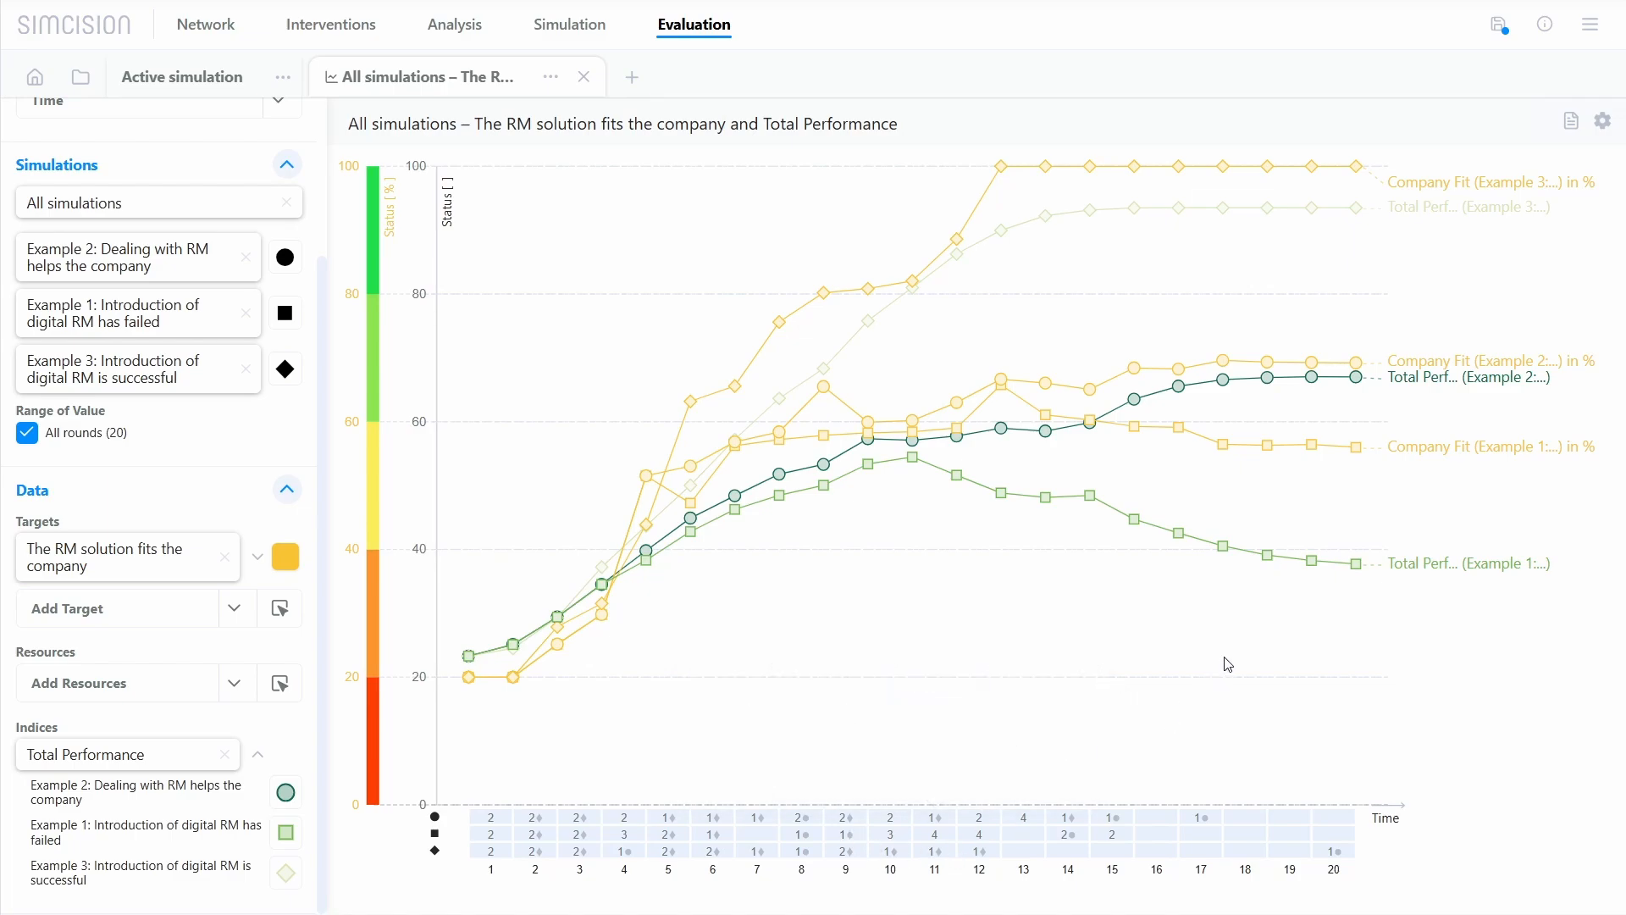
Step: Display the chart legend, move it further into the chart area and close it
{"action": "left_click", "coordinate": [1572, 123]}
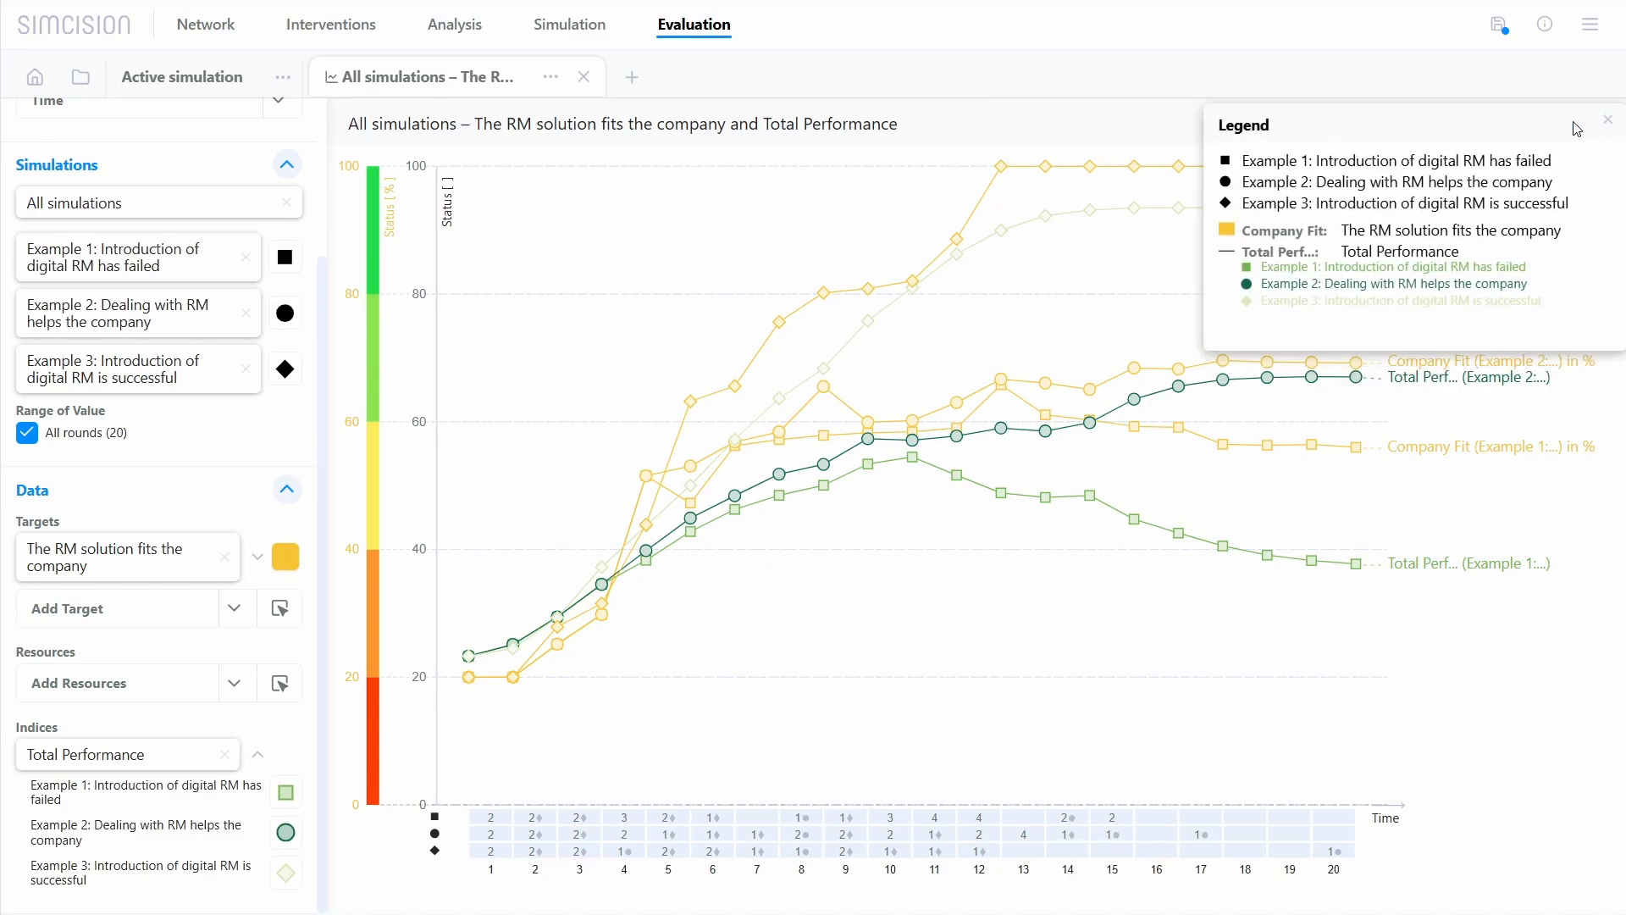
{"action": "left_click_drag", "start_coordinate": [1549, 119], "coordinate": [1458, 120]}
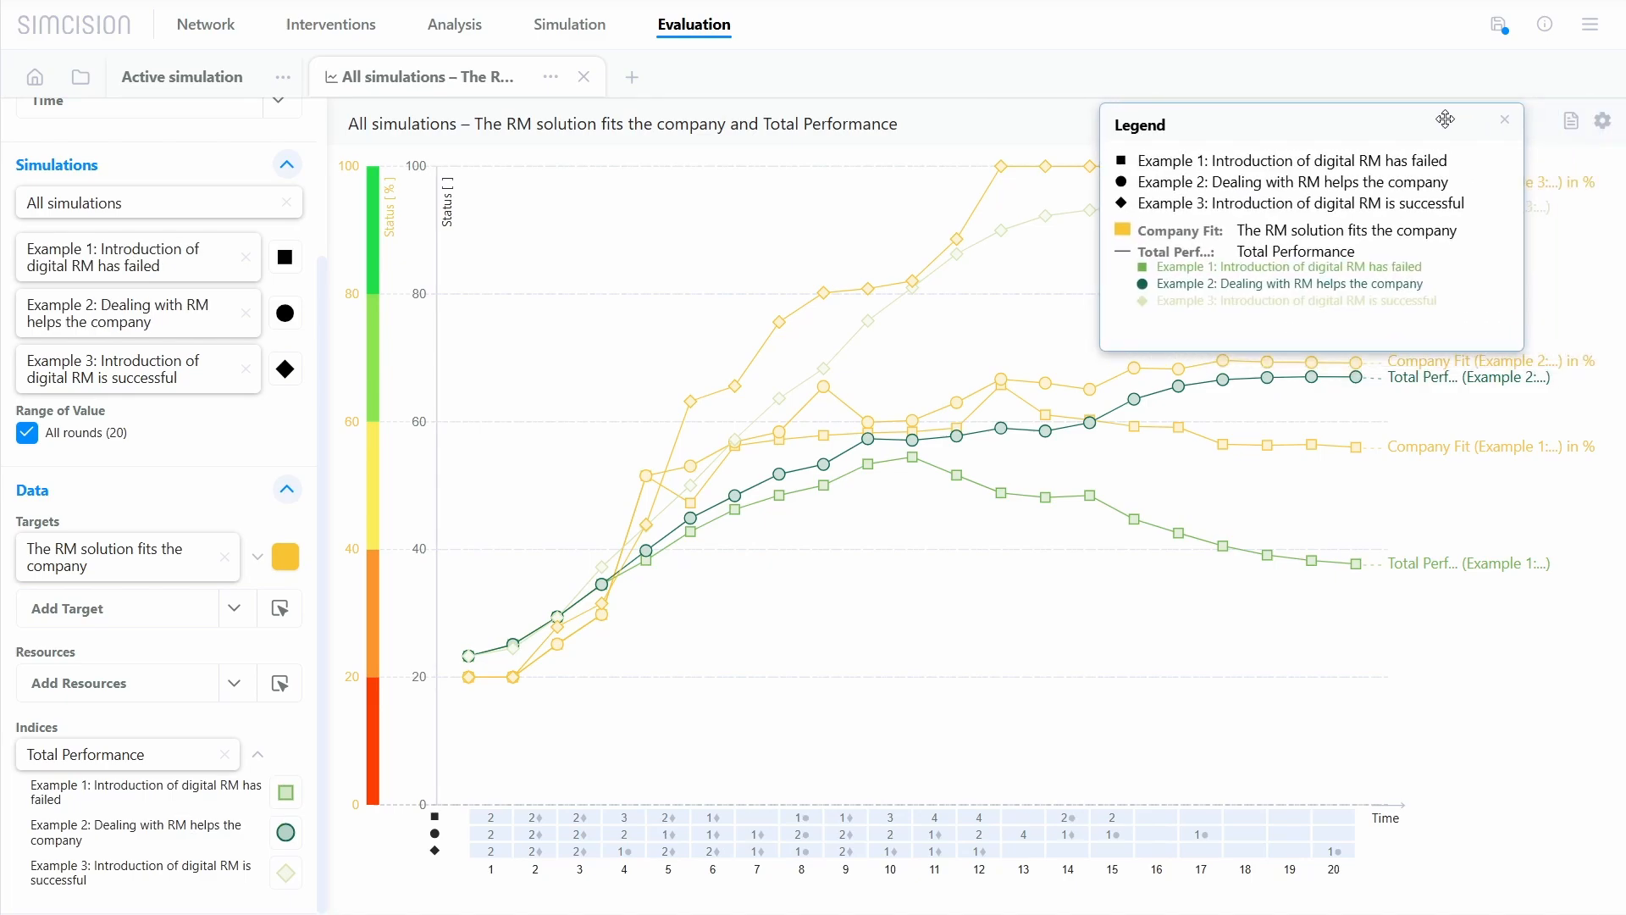
{"action": "left_click", "coordinate": [1515, 121]}
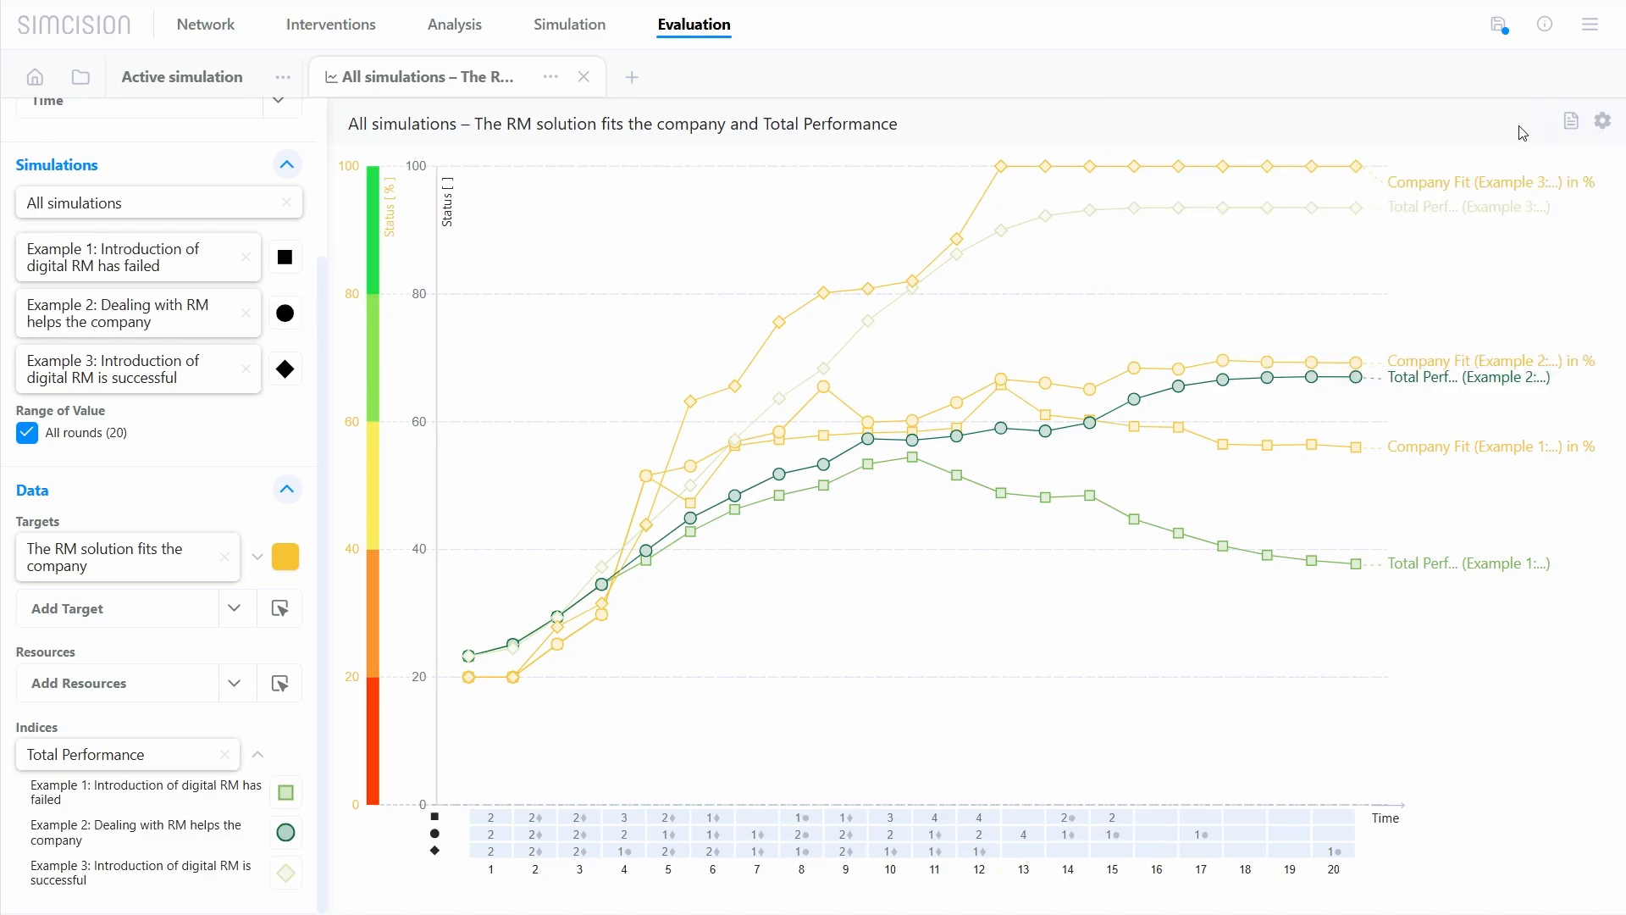
Step: Try the chart display options by turning Activate Zoom on and off and Show external influences off and on
{"action": "left_click", "coordinate": [1609, 127]}
{"action": "left_click", "coordinate": [1421, 211]}
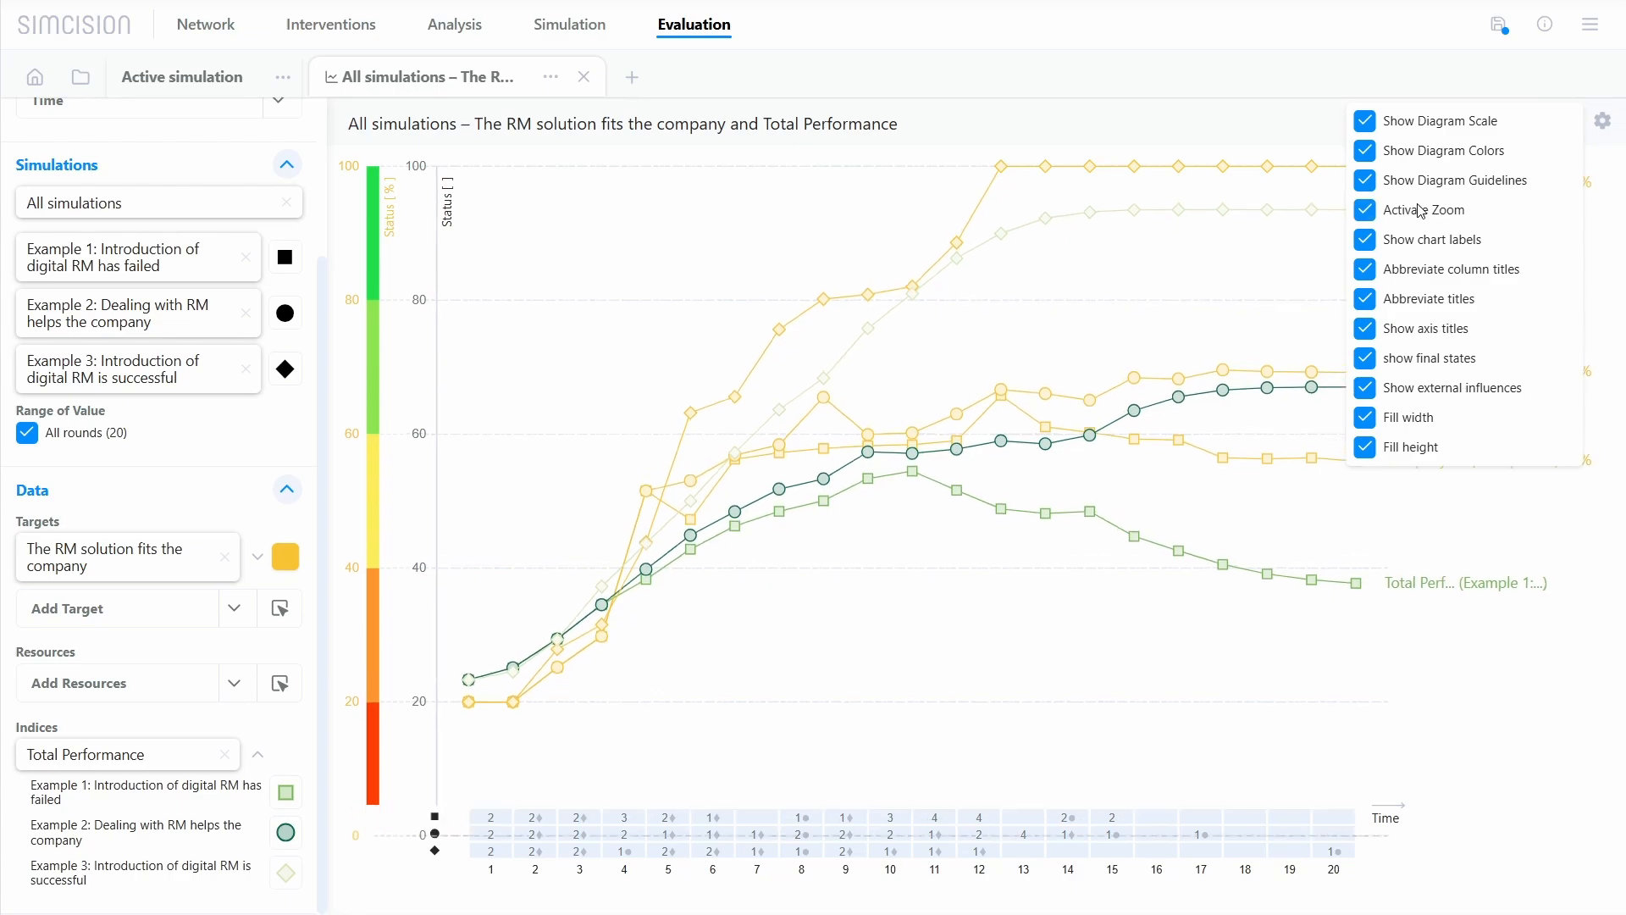
{"action": "left_click", "coordinate": [1421, 210]}
{"action": "left_click", "coordinate": [1431, 388]}
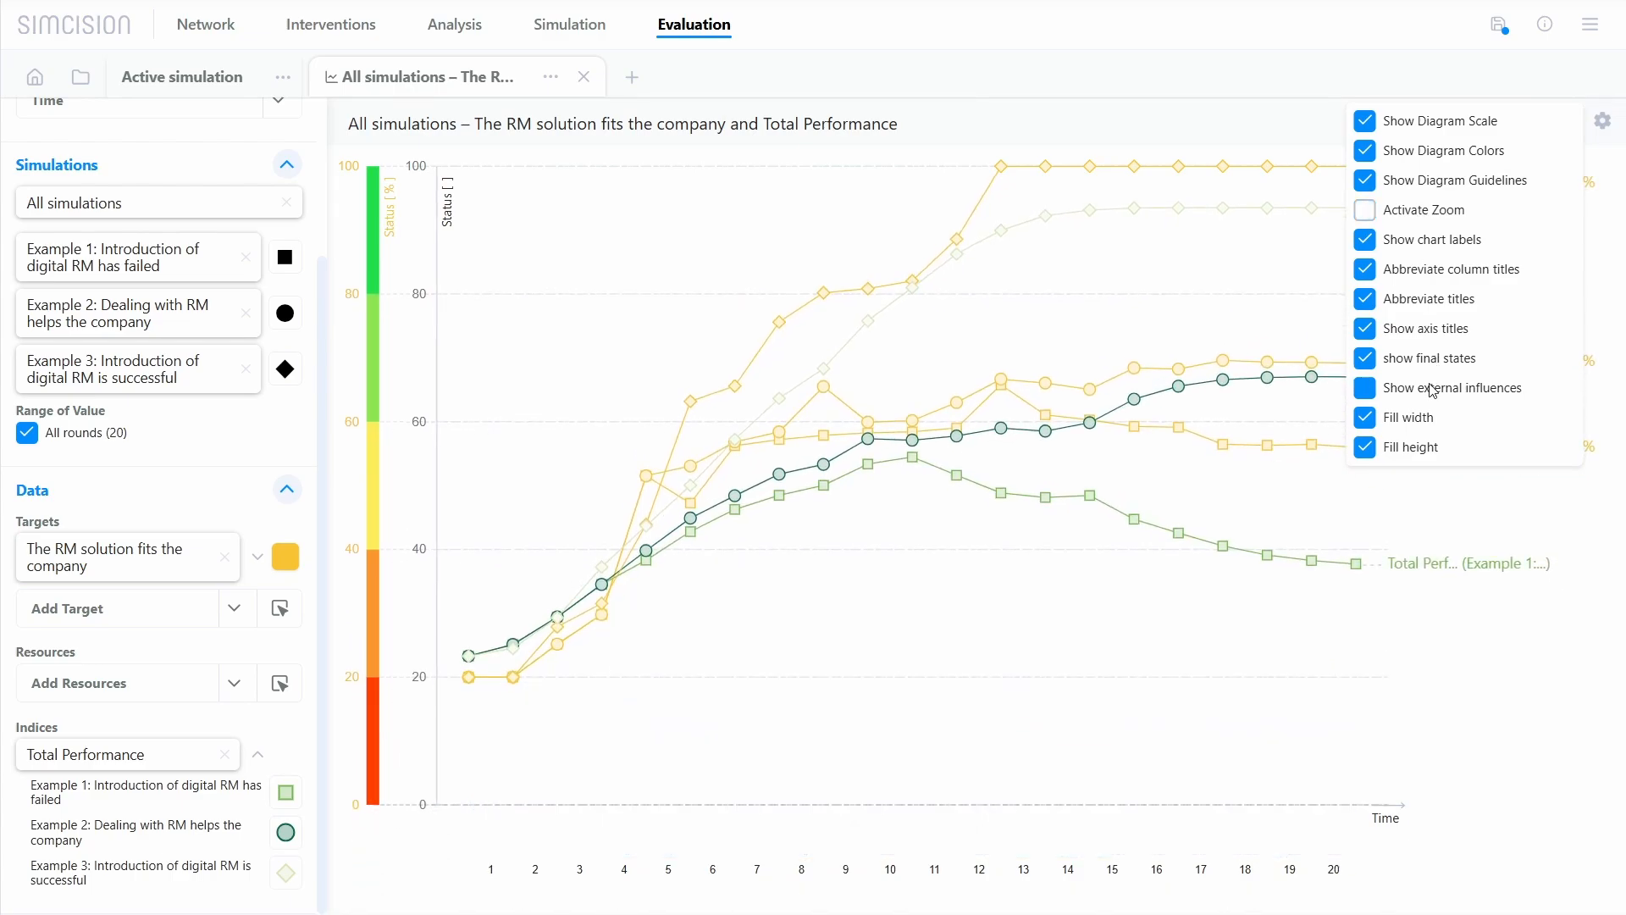
{"action": "left_click", "coordinate": [1431, 389]}
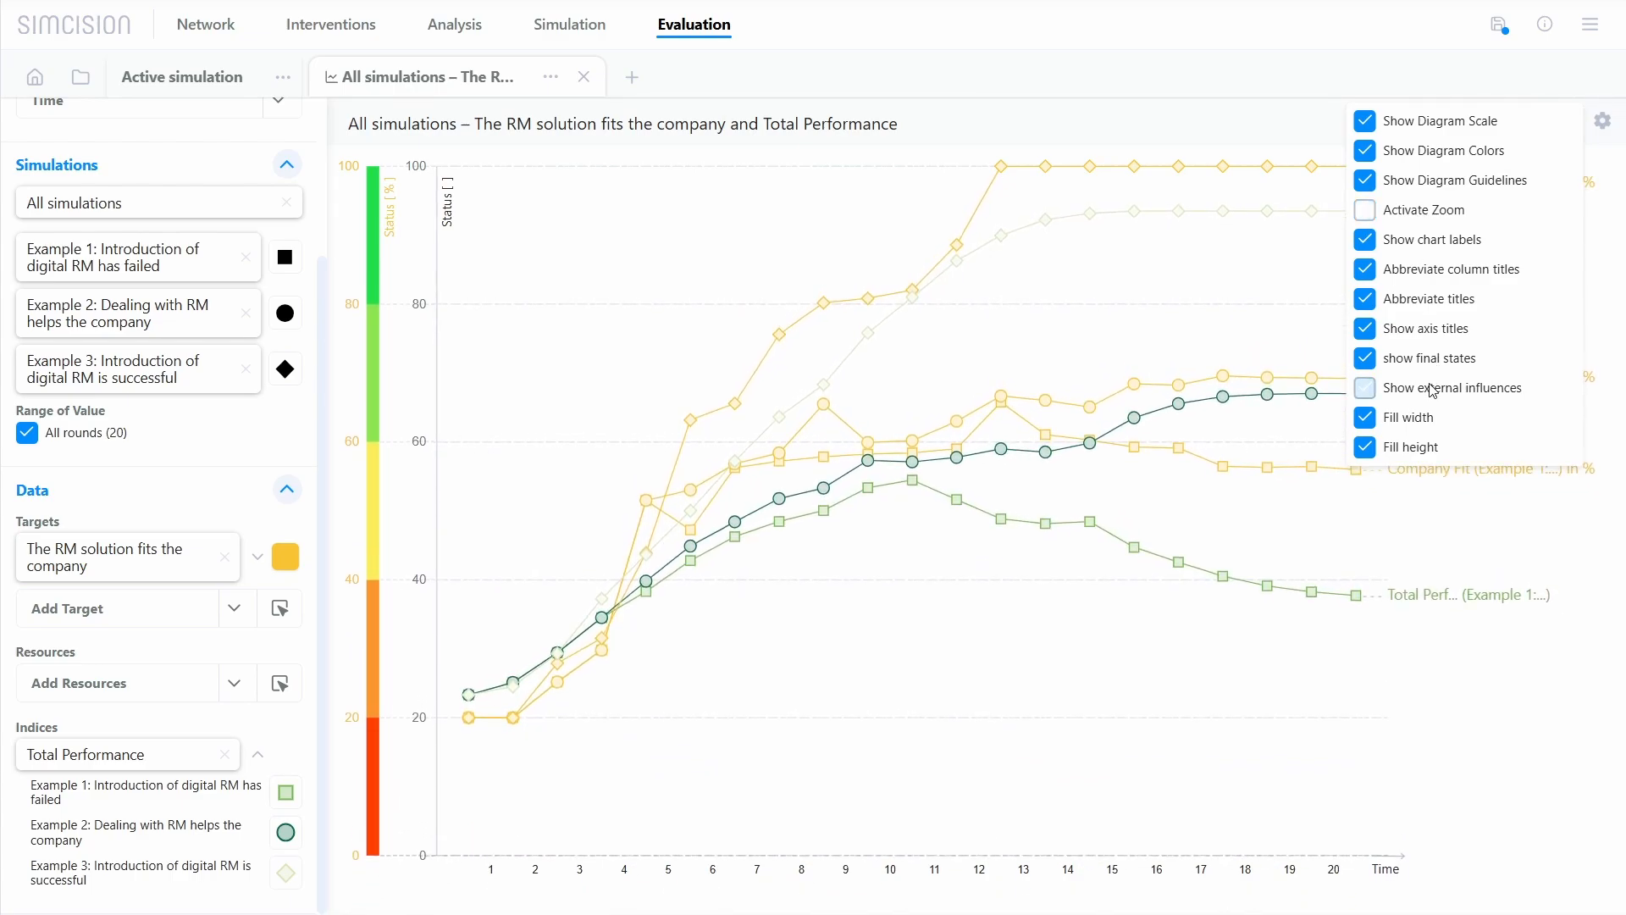
{"action": "left_click", "coordinate": [1215, 278]}
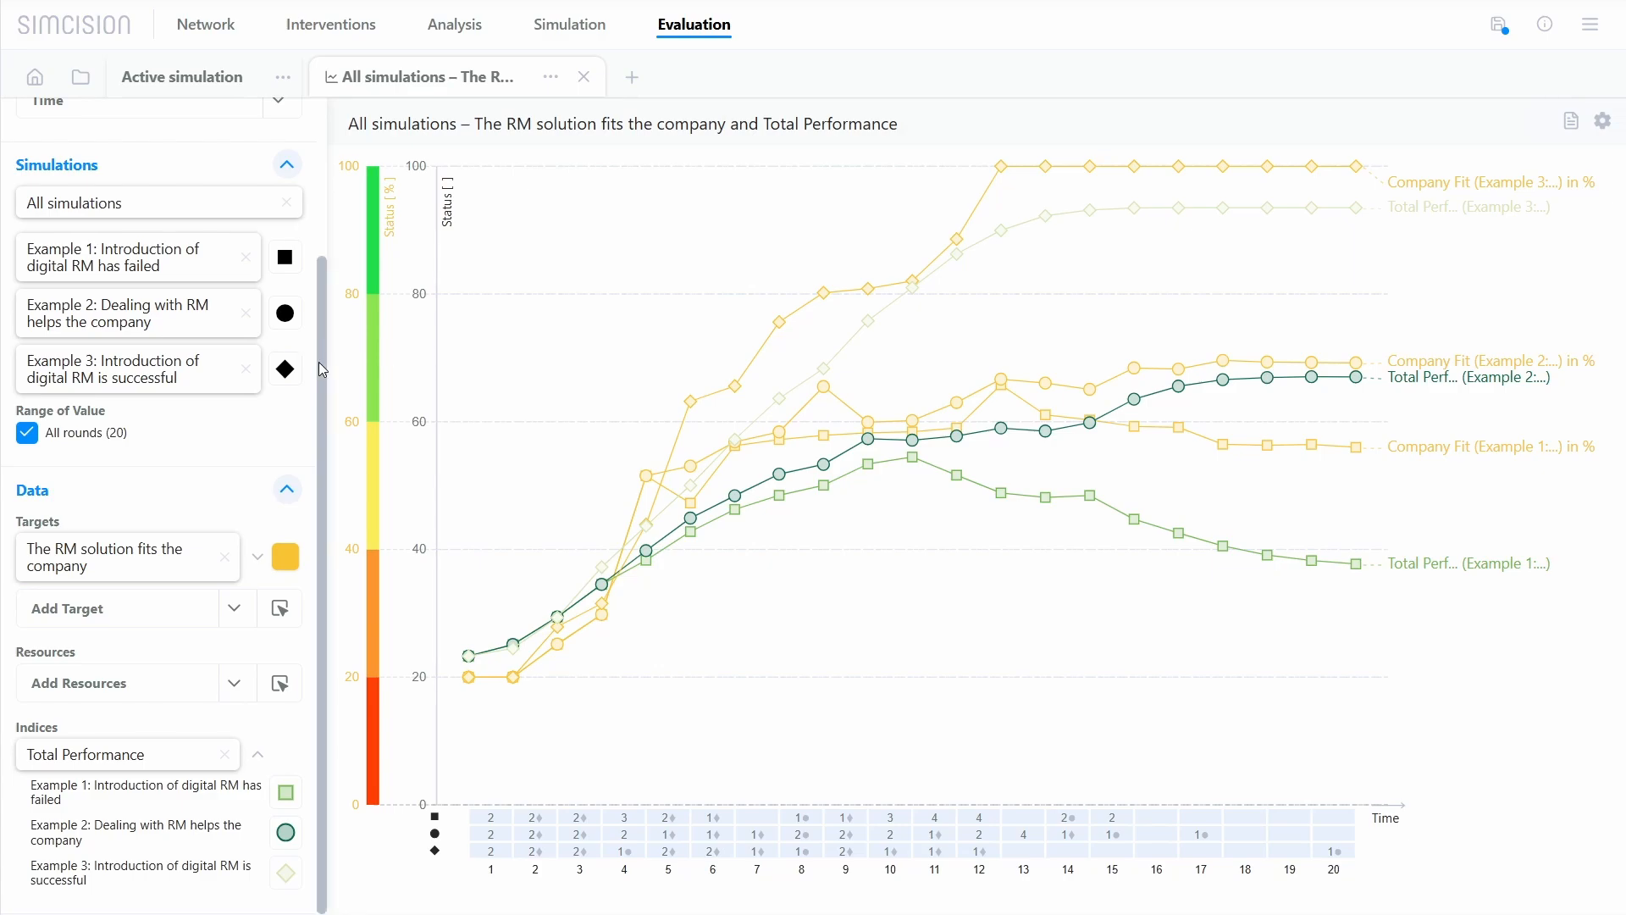
Step: Change the chart type from line chart to bar chart
{"action": "scroll", "coordinate": [322, 370], "scroll_direction": "up", "scroll_amount": 3}
{"action": "left_click", "coordinate": [279, 160]}
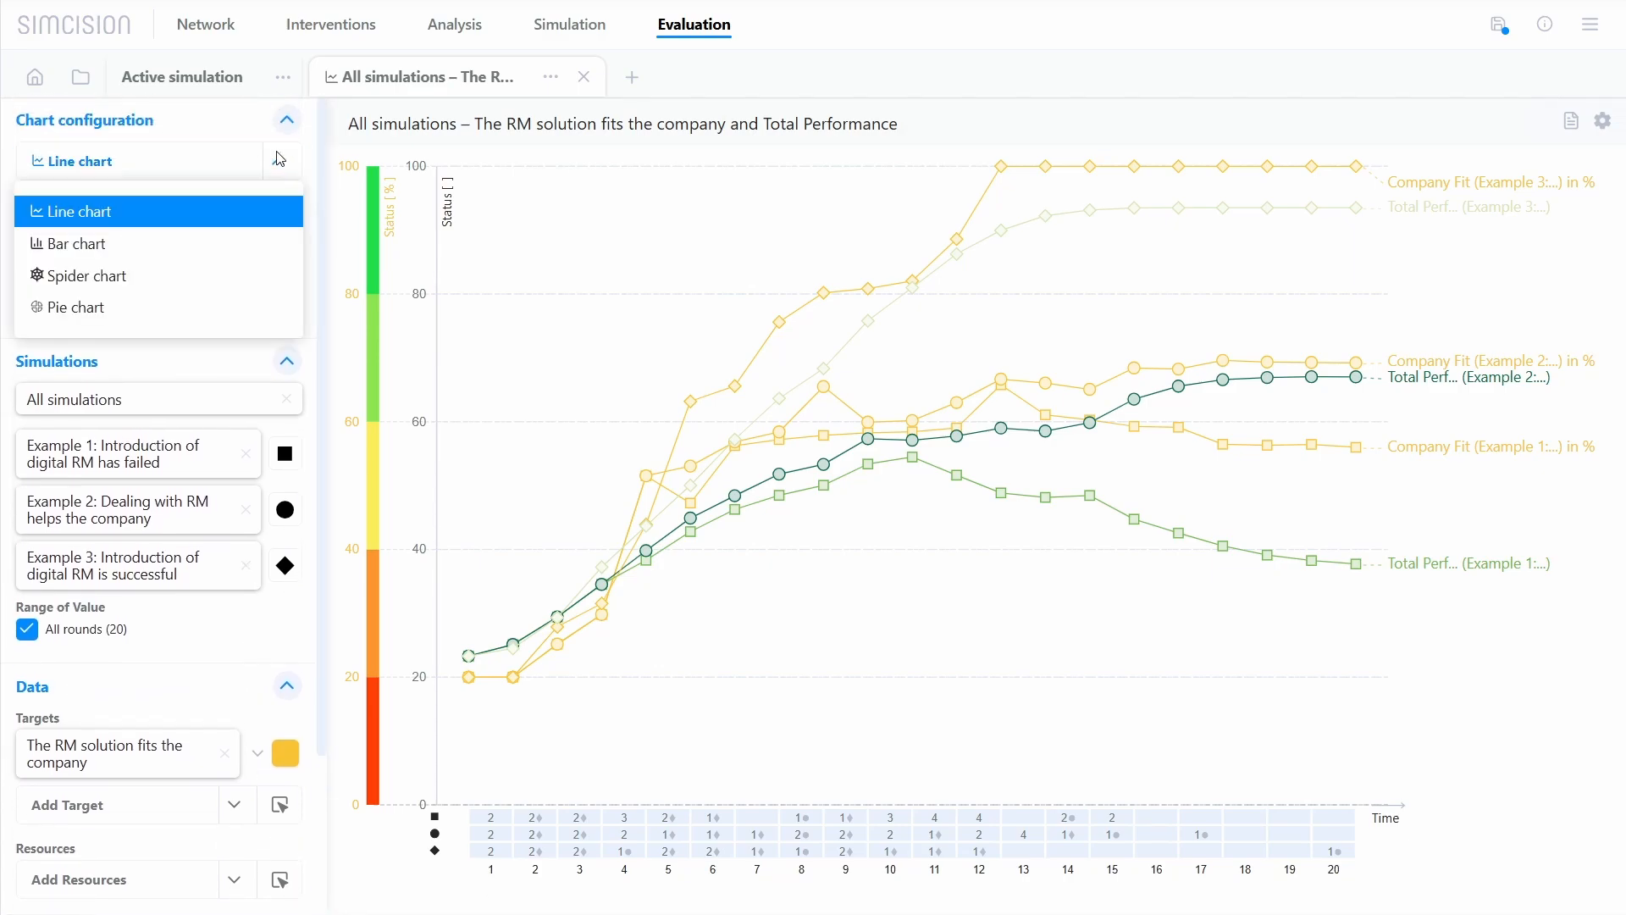
{"action": "left_click", "coordinate": [269, 251]}
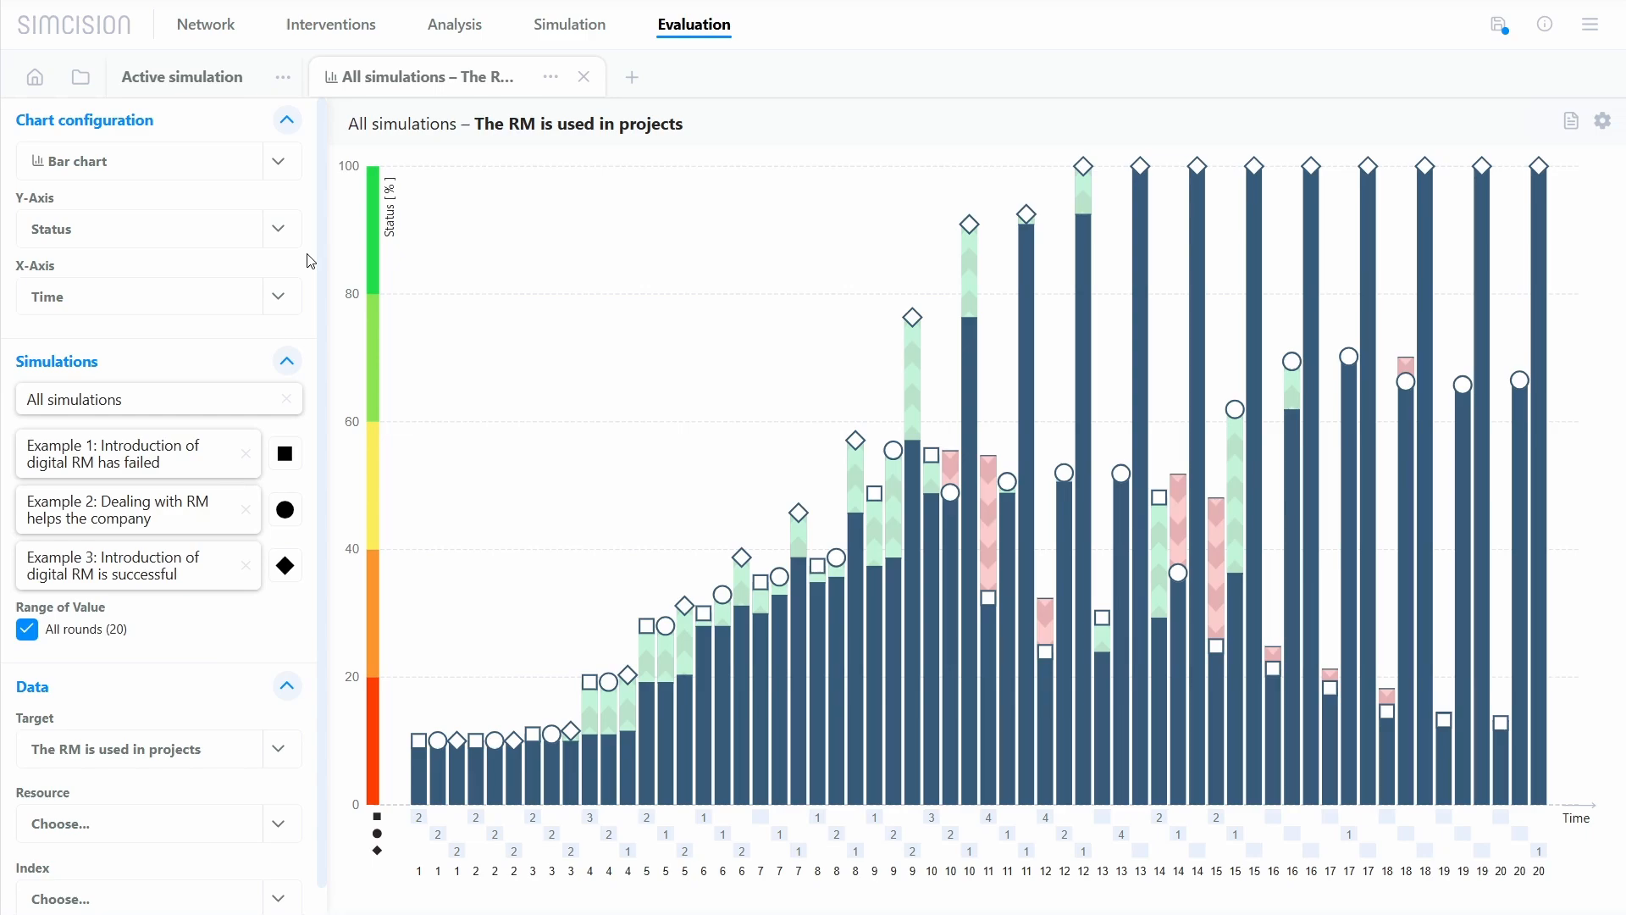
Step: Replace all simulations in the bar chart with the Active simulation and inspect the bars of Quarters 9 and 10
{"action": "left_click", "coordinate": [286, 399]}
{"action": "left_click", "coordinate": [210, 412]}
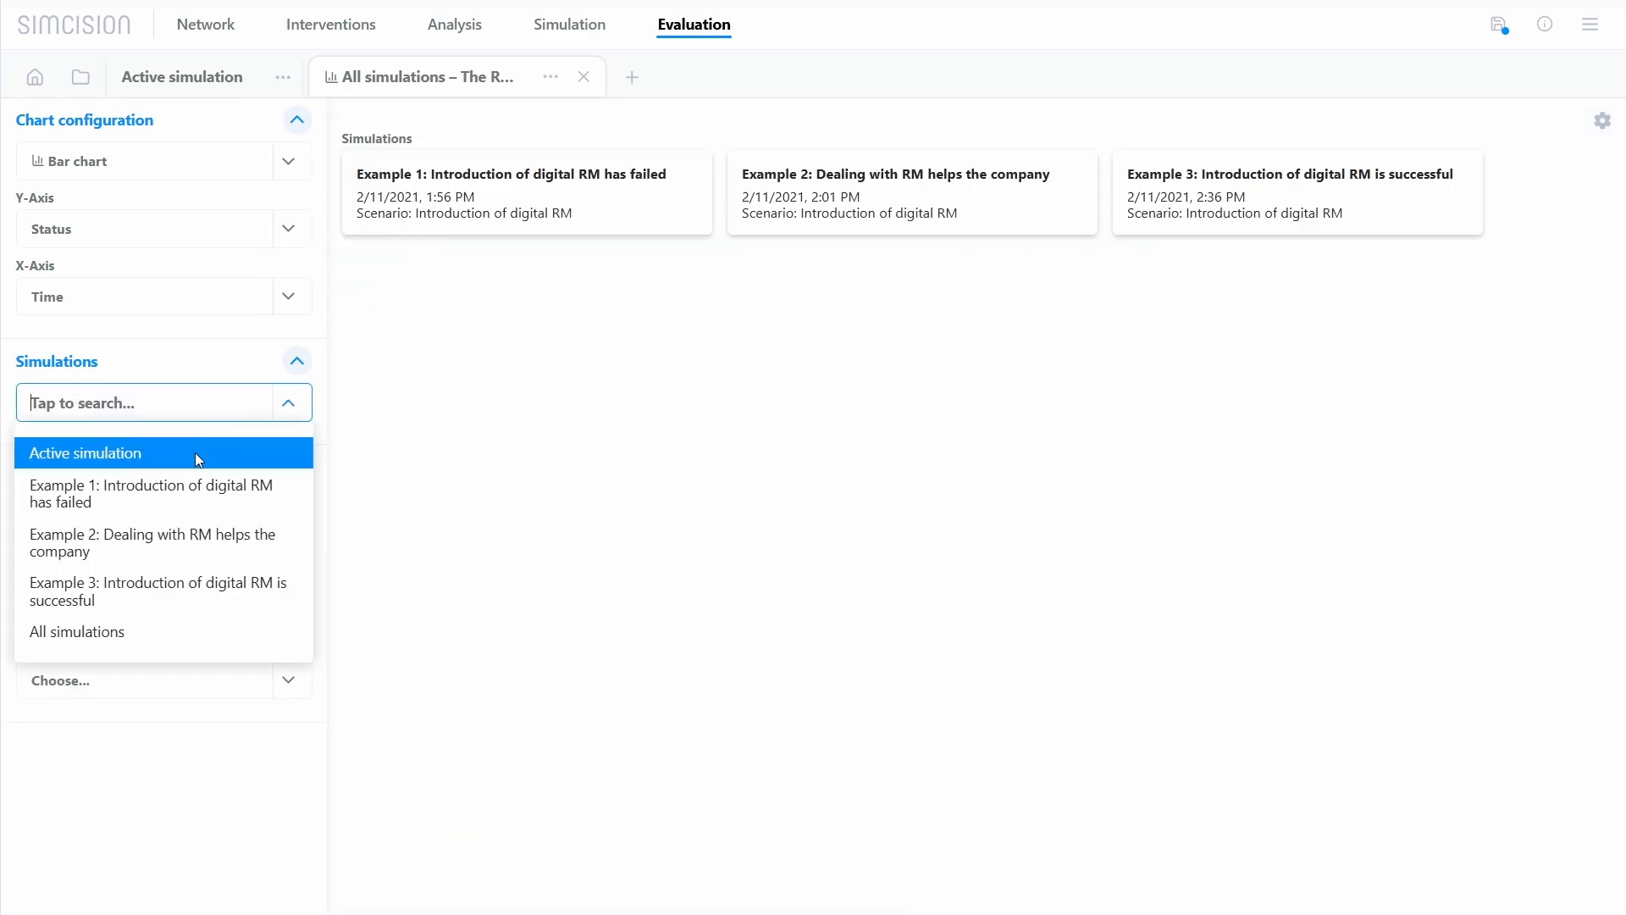
{"action": "left_click", "coordinate": [195, 452]}
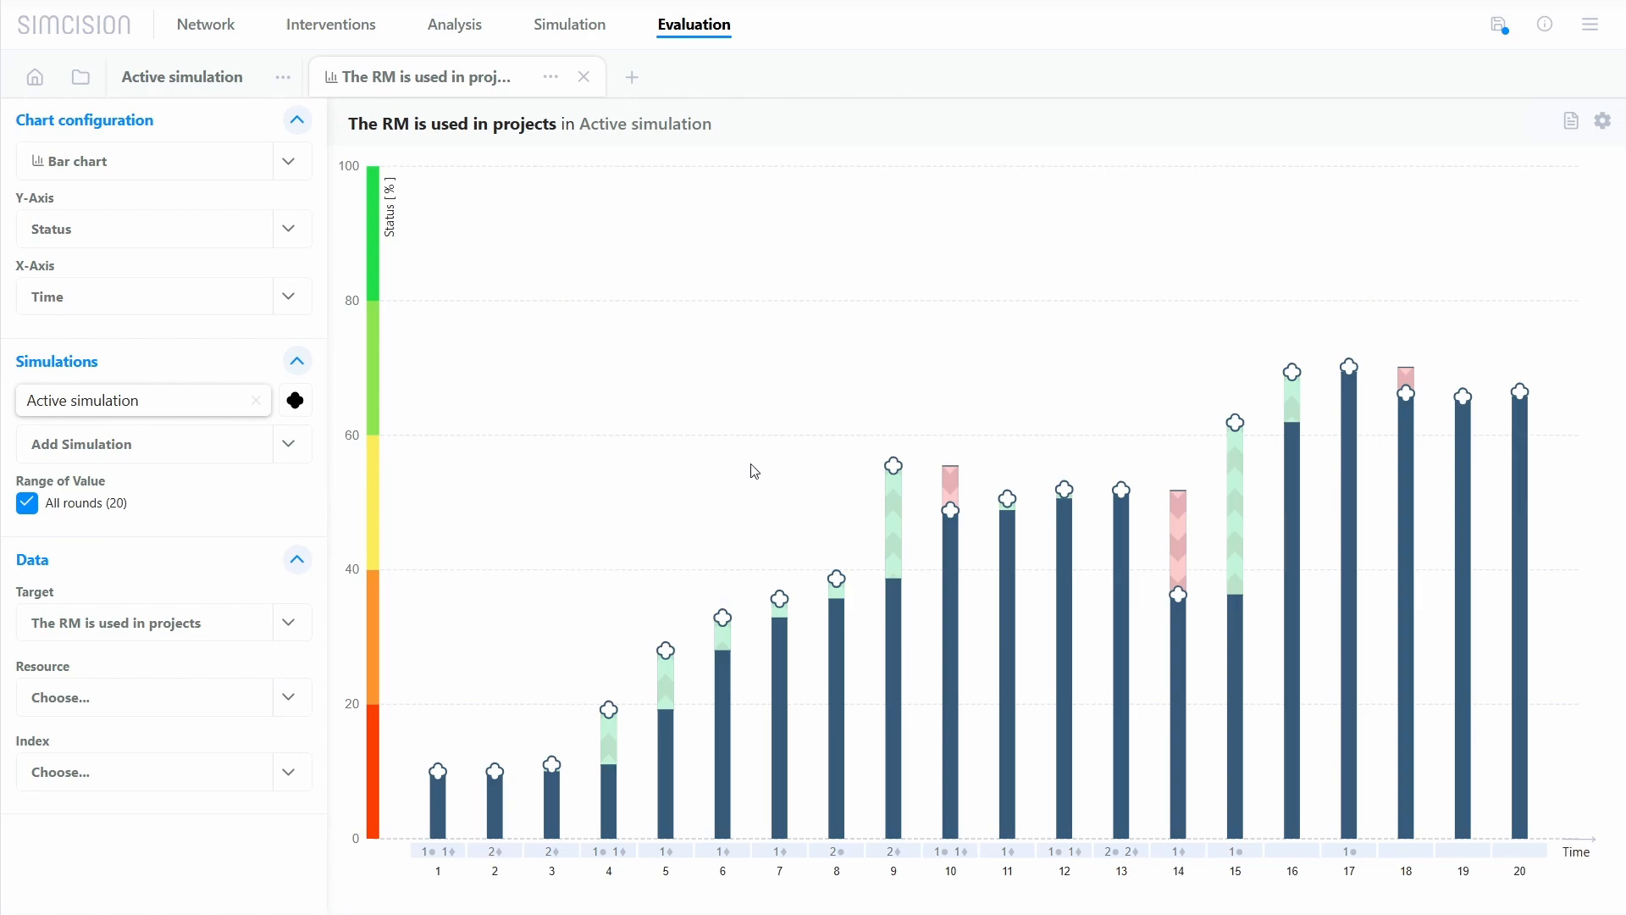
{"action": "mouse_move", "coordinate": [895, 510]}
{"action": "mouse_move", "coordinate": [961, 499]}
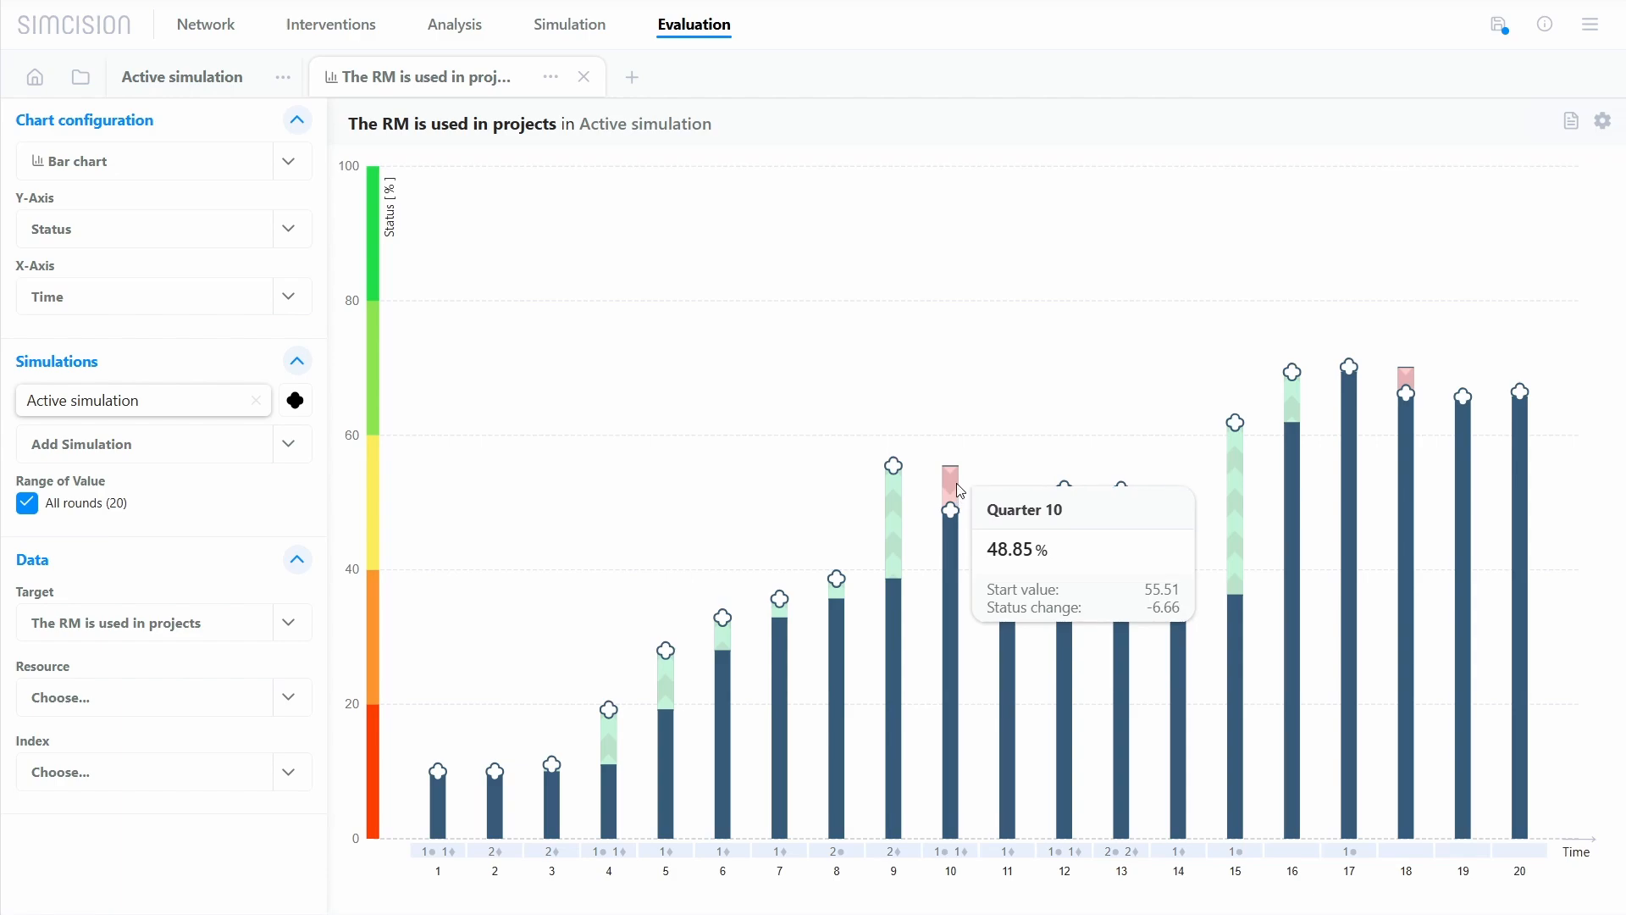
Step: Set the Y-axis to Status change and inspect the Quarter 5 bar and the entries under Quarter 9
{"action": "left_click", "coordinate": [307, 239]}
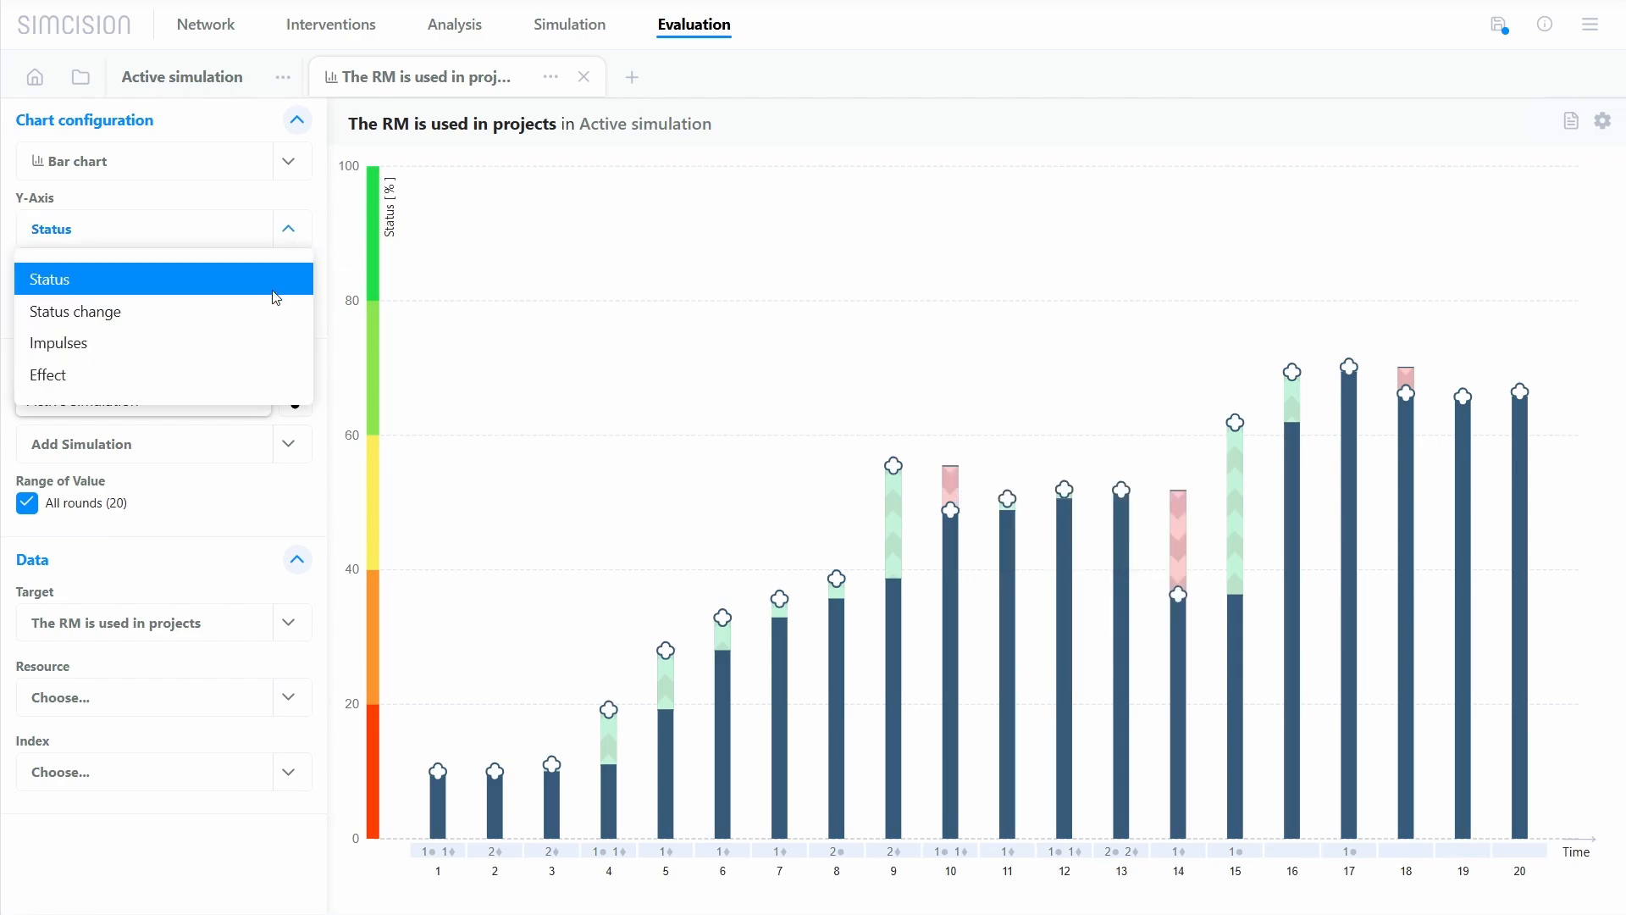
{"action": "left_click", "coordinate": [266, 309]}
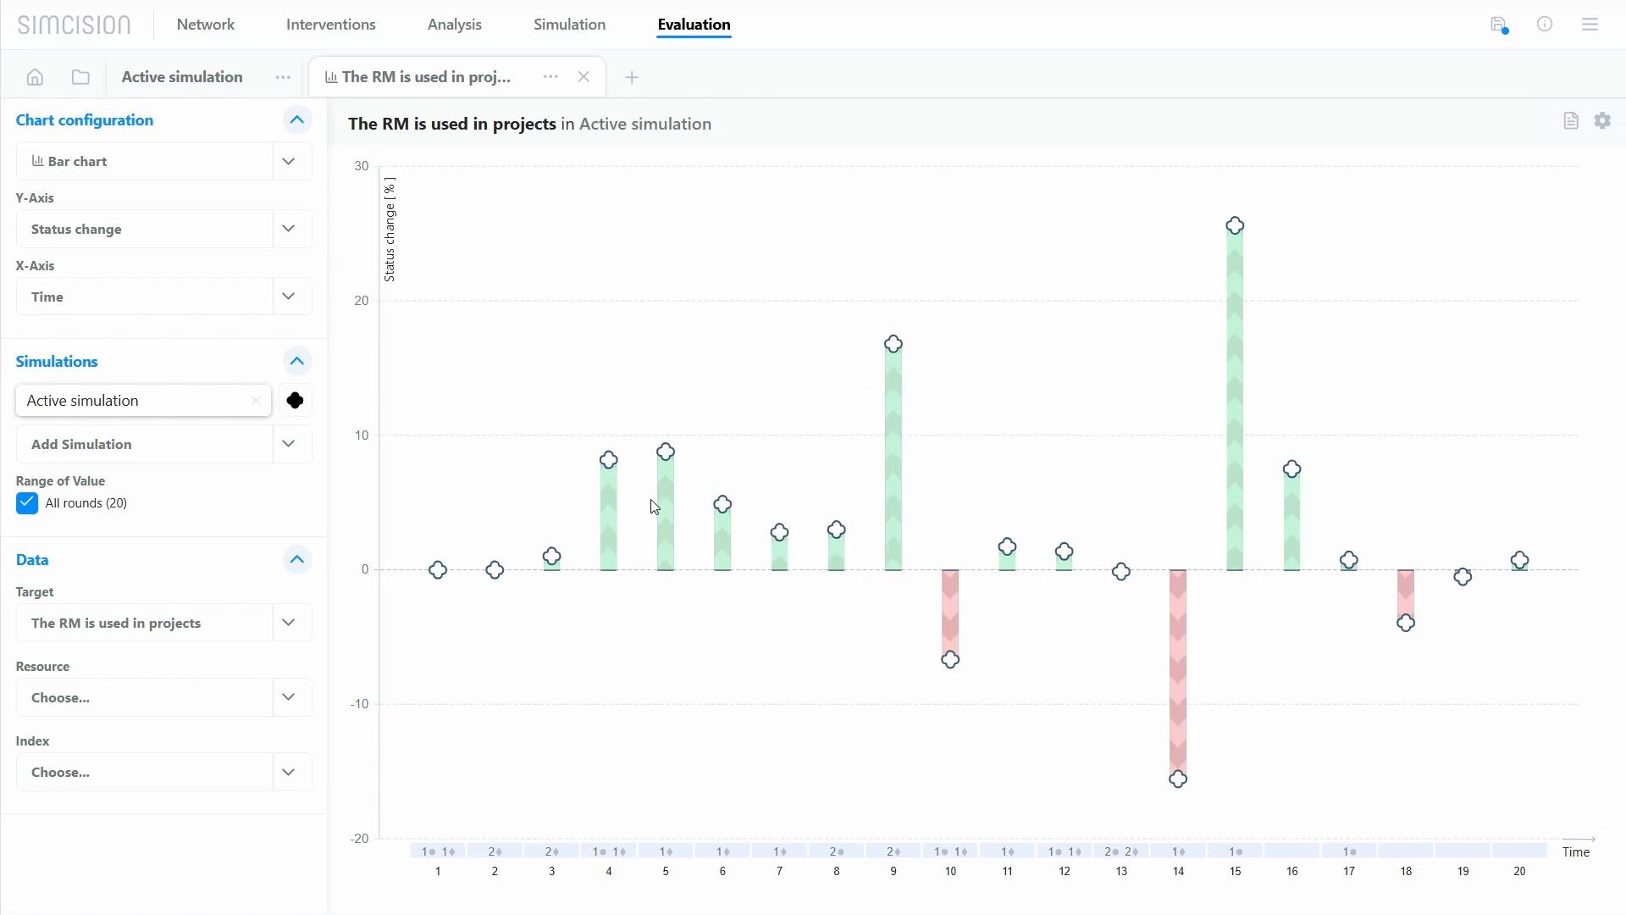
{"action": "mouse_move", "coordinate": [665, 506]}
{"action": "mouse_move", "coordinate": [887, 855]}
Step: Set the Y-axis to Impulses and examine the individual impact segments in the bars of Quarters 5 to 10
{"action": "left_click", "coordinate": [295, 224]}
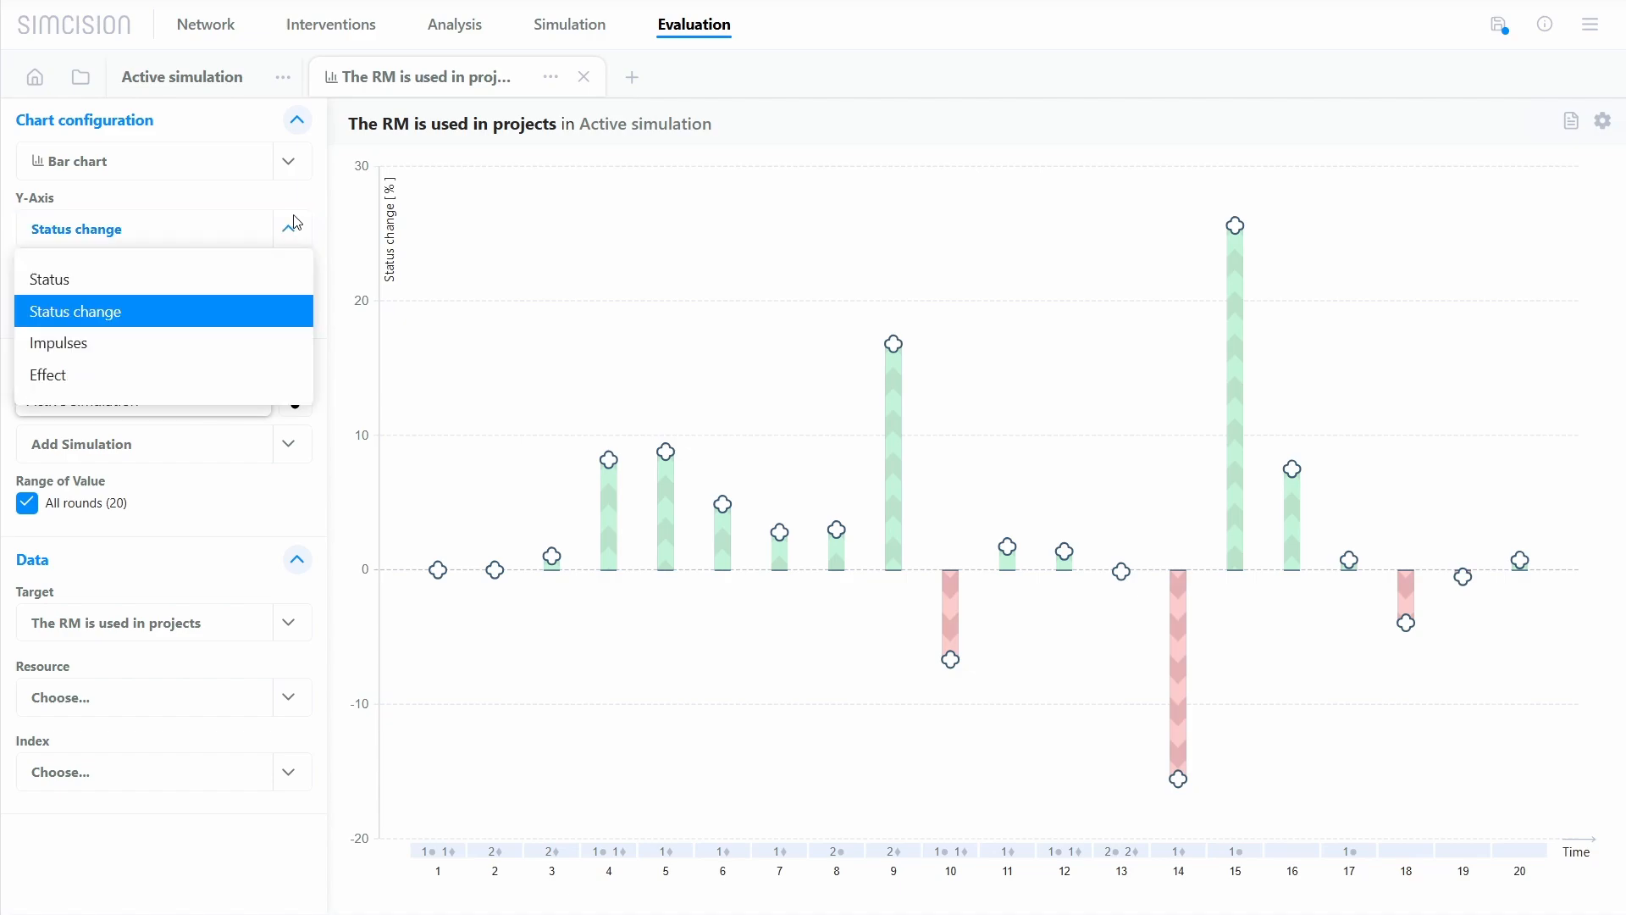
{"action": "left_click", "coordinate": [280, 352]}
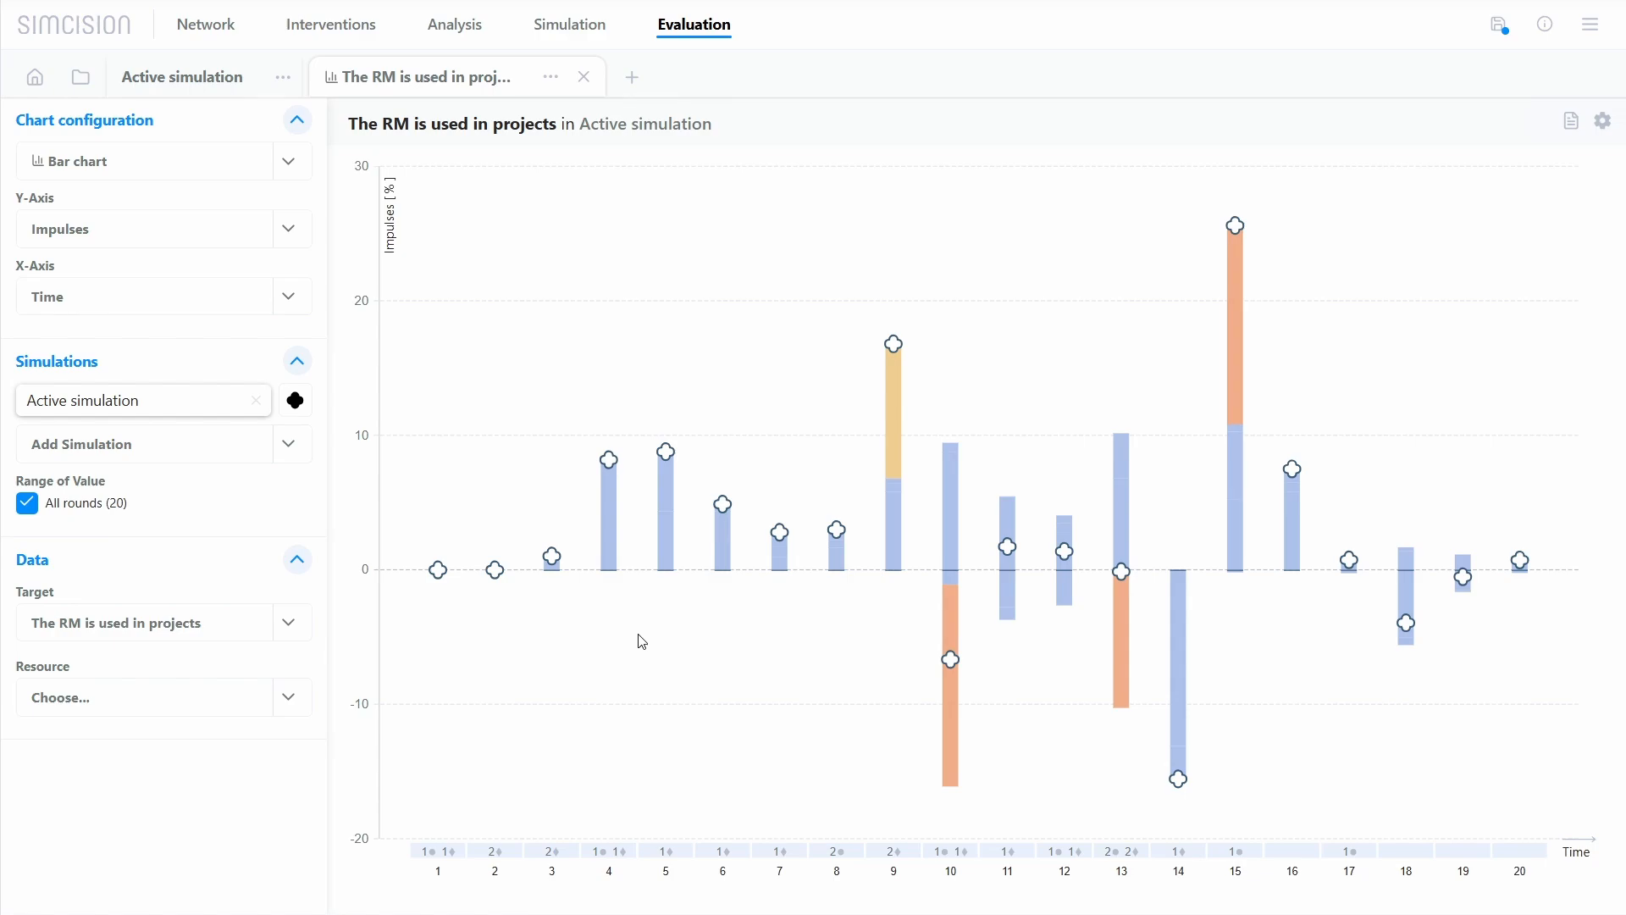
{"action": "mouse_move", "coordinate": [667, 564]}
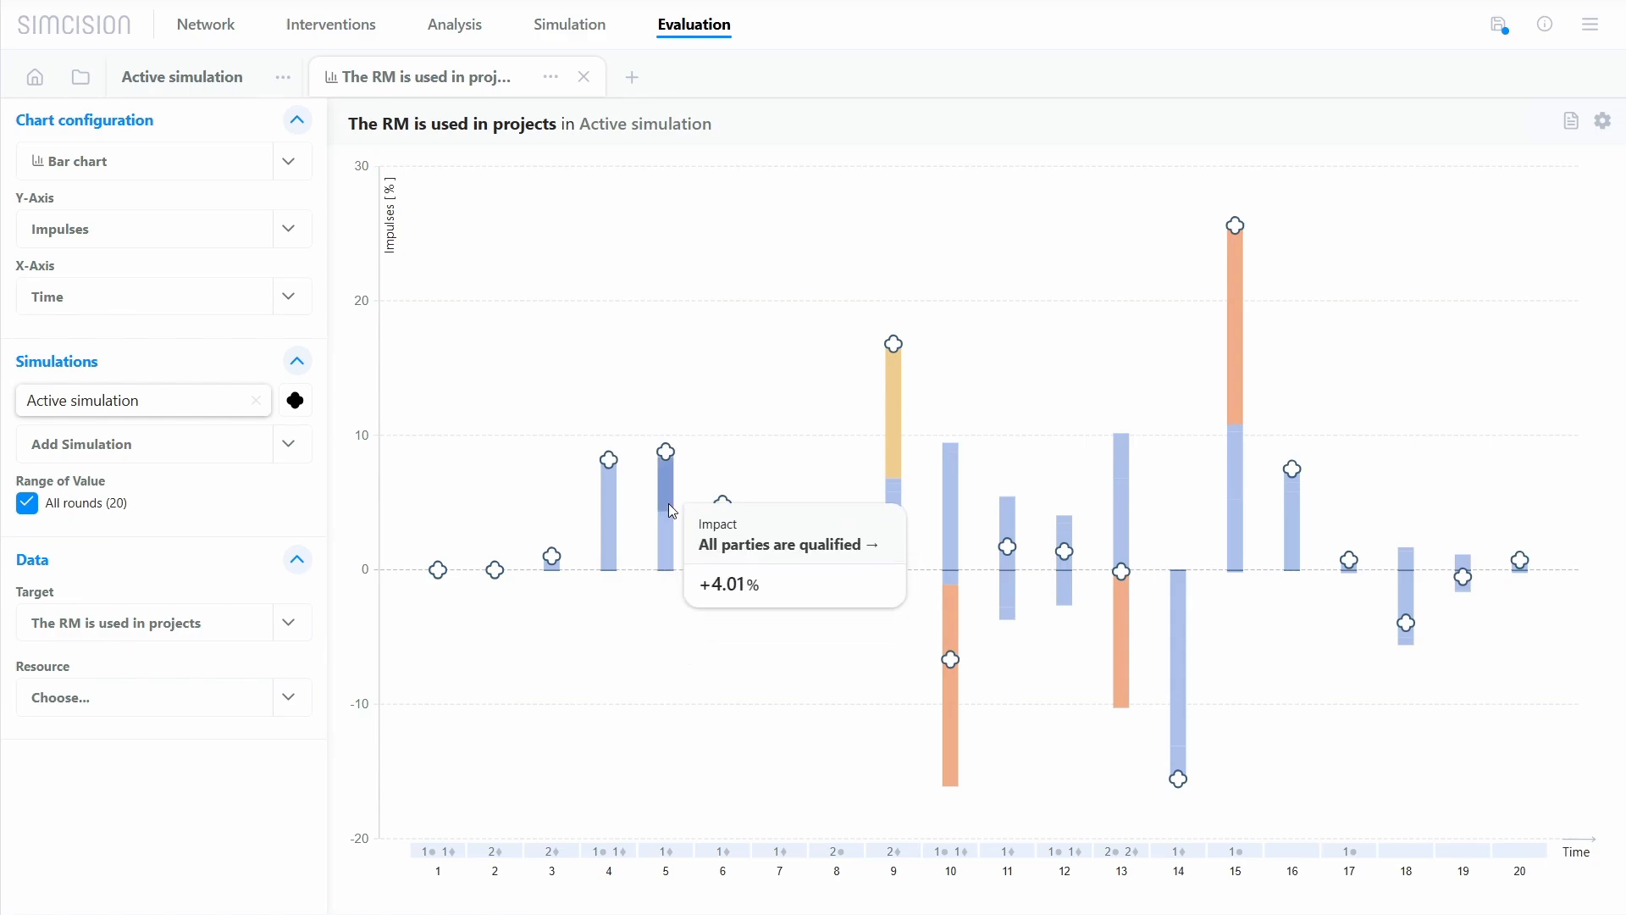
{"action": "mouse_move", "coordinate": [787, 560]}
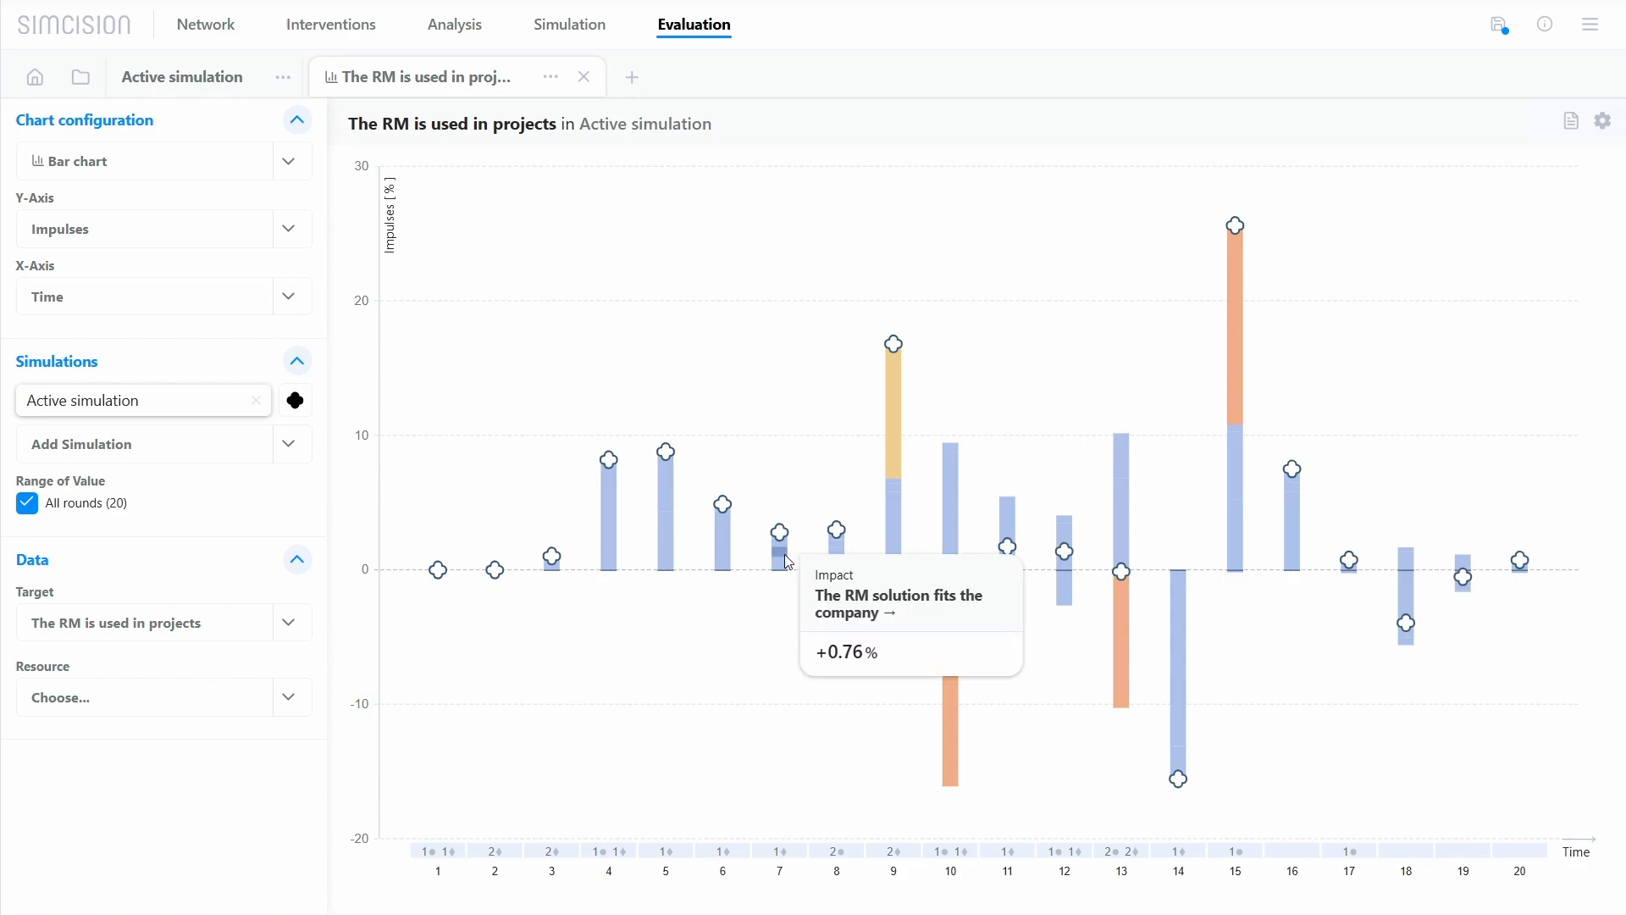
{"action": "mouse_move", "coordinate": [840, 551]}
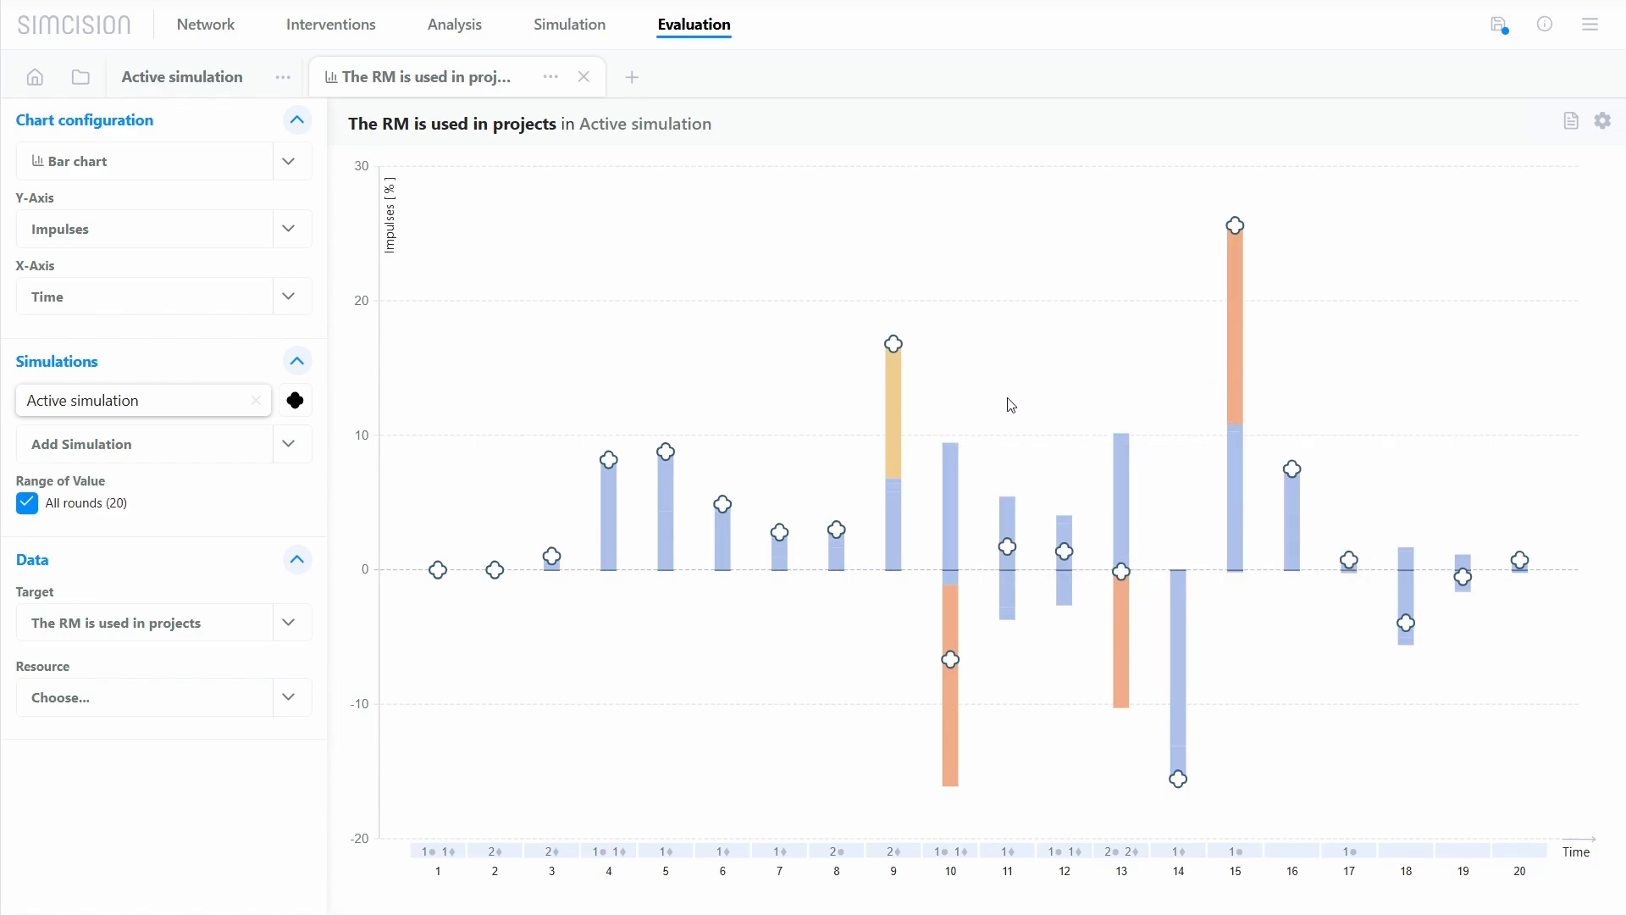
{"action": "mouse_move", "coordinate": [899, 405]}
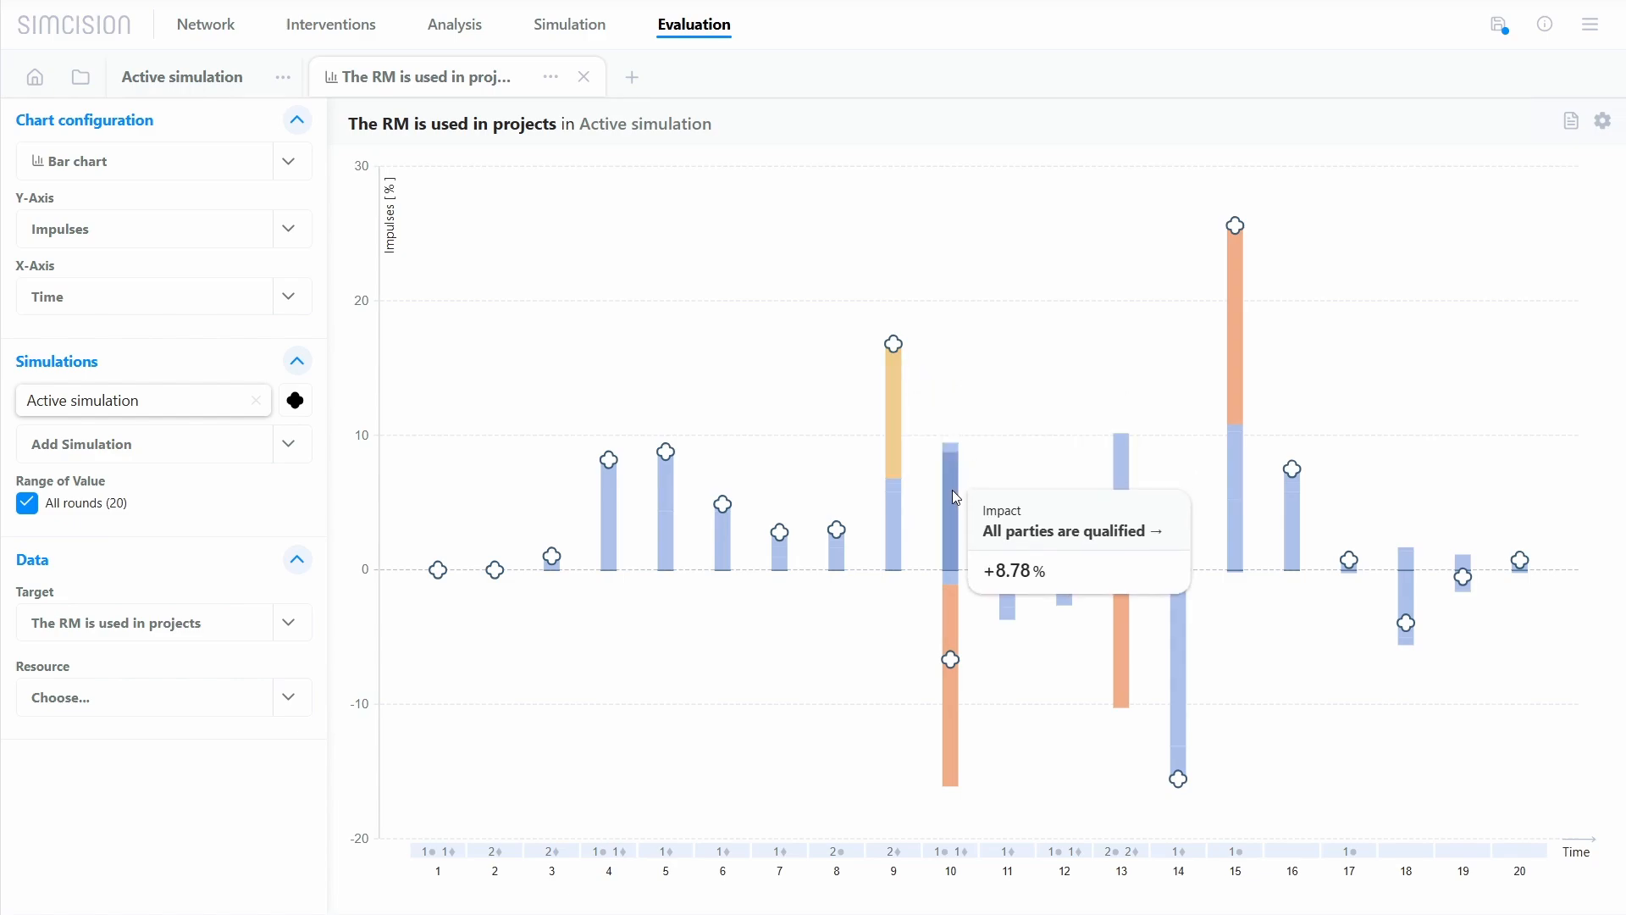
{"action": "mouse_move", "coordinate": [959, 618]}
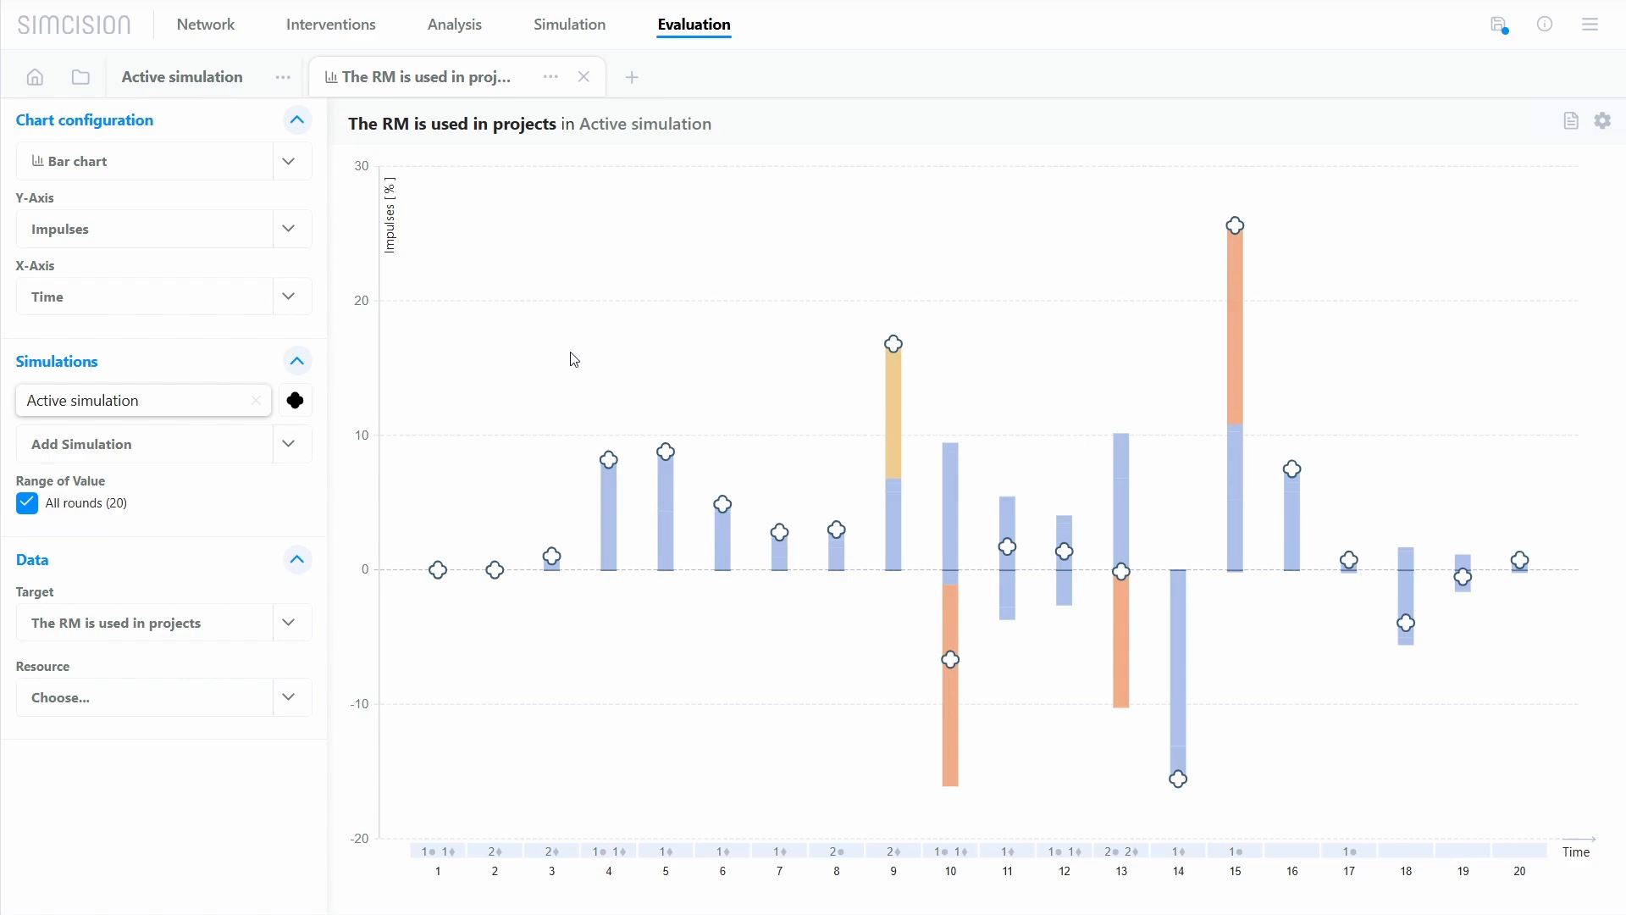
Step: Set the X-axis to Target and add All targets to the impulses chart
{"action": "left_click", "coordinate": [288, 309]}
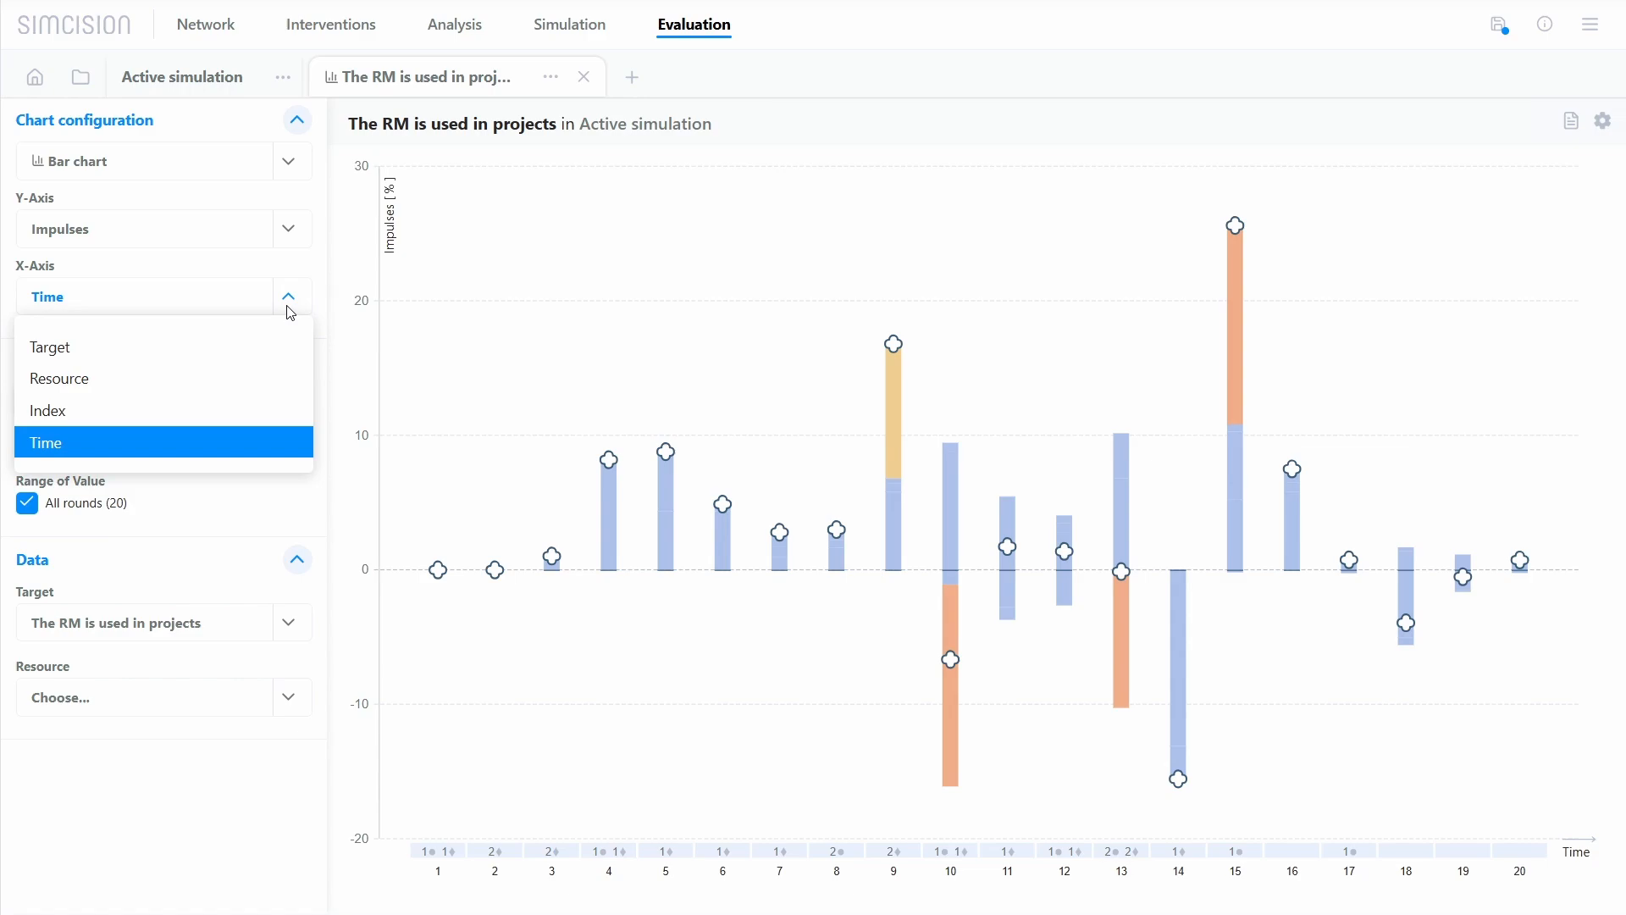
{"action": "left_click", "coordinate": [280, 358]}
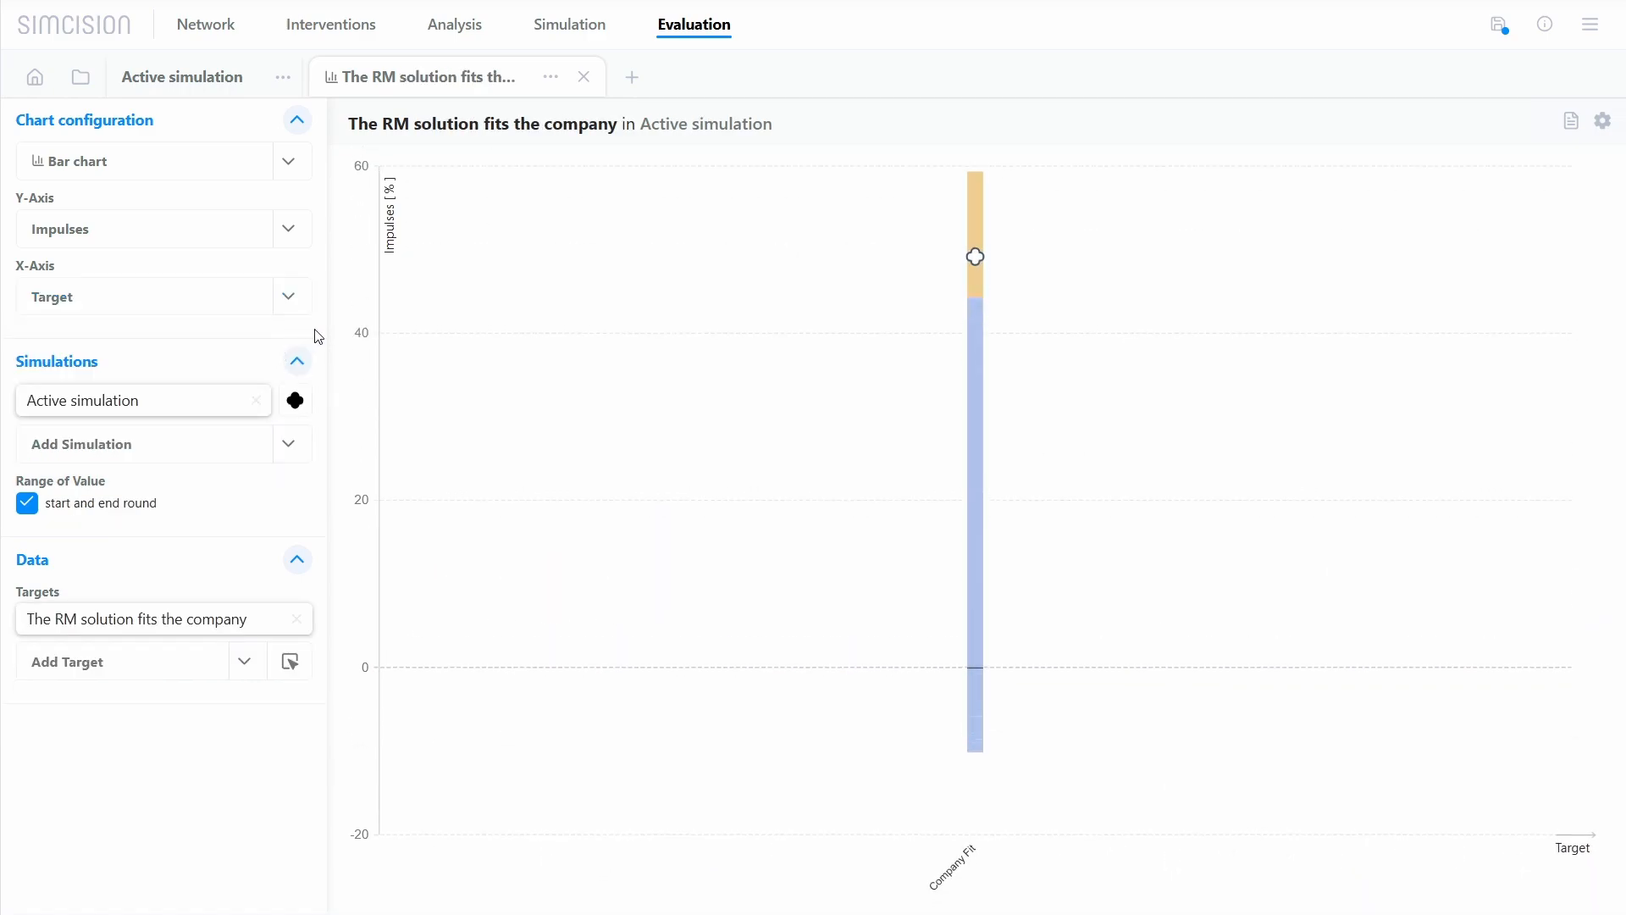
{"action": "left_click", "coordinate": [199, 660]}
{"action": "scroll", "coordinate": [180, 576], "scroll_direction": "down", "scroll_amount": 1}
{"action": "scroll", "coordinate": [180, 576], "scroll_direction": "down", "scroll_amount": 1}
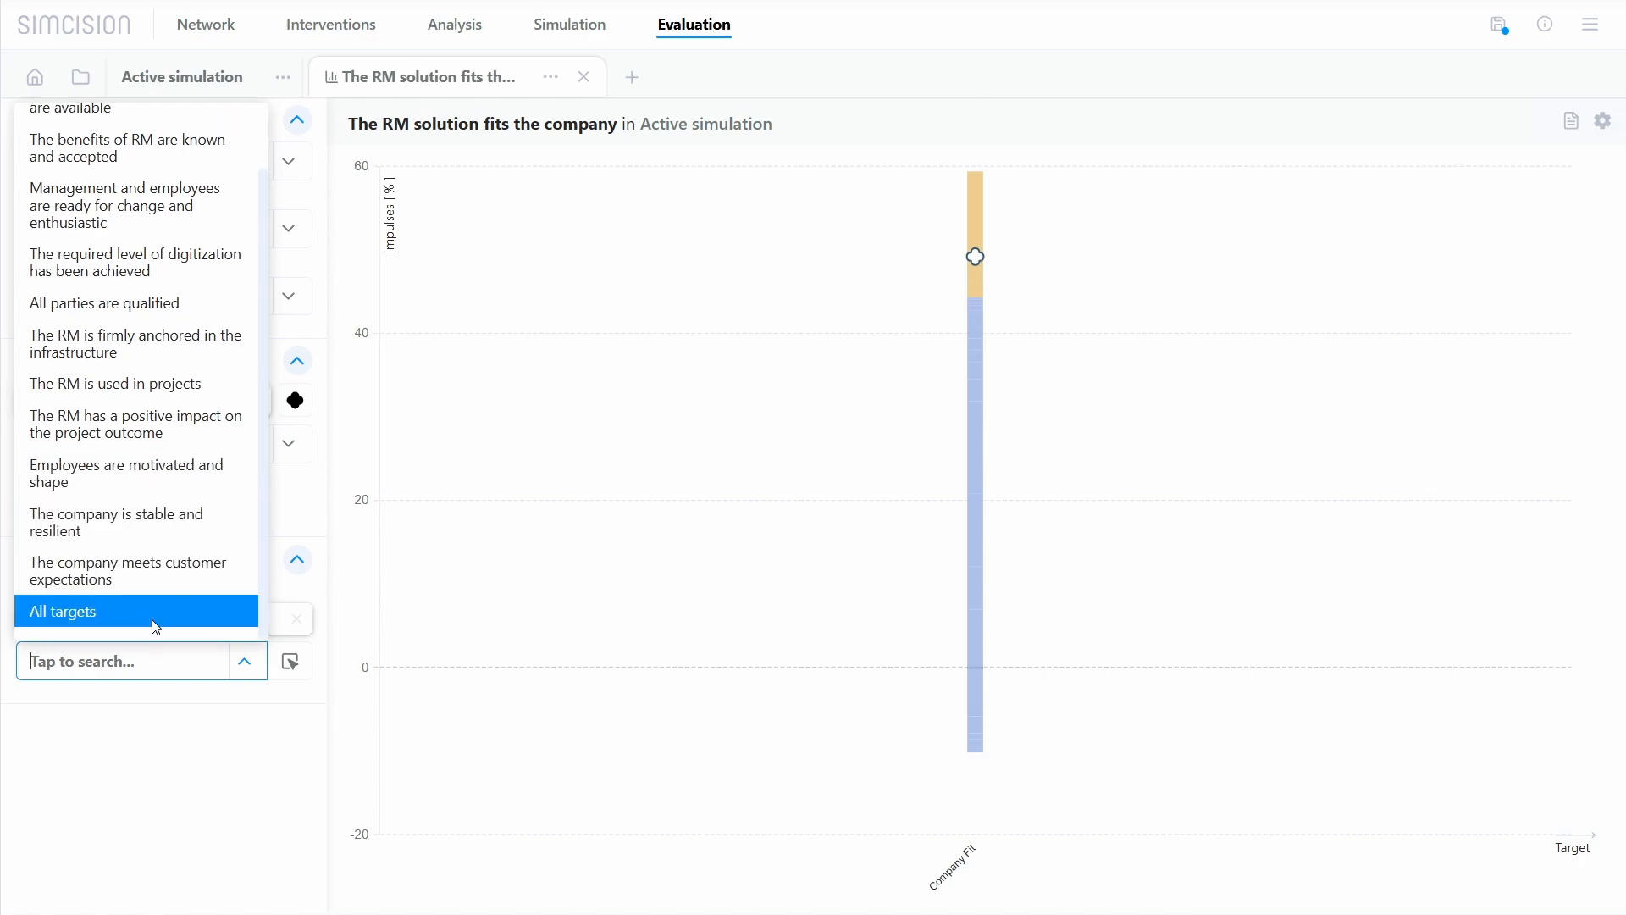
{"action": "left_click", "coordinate": [151, 618]}
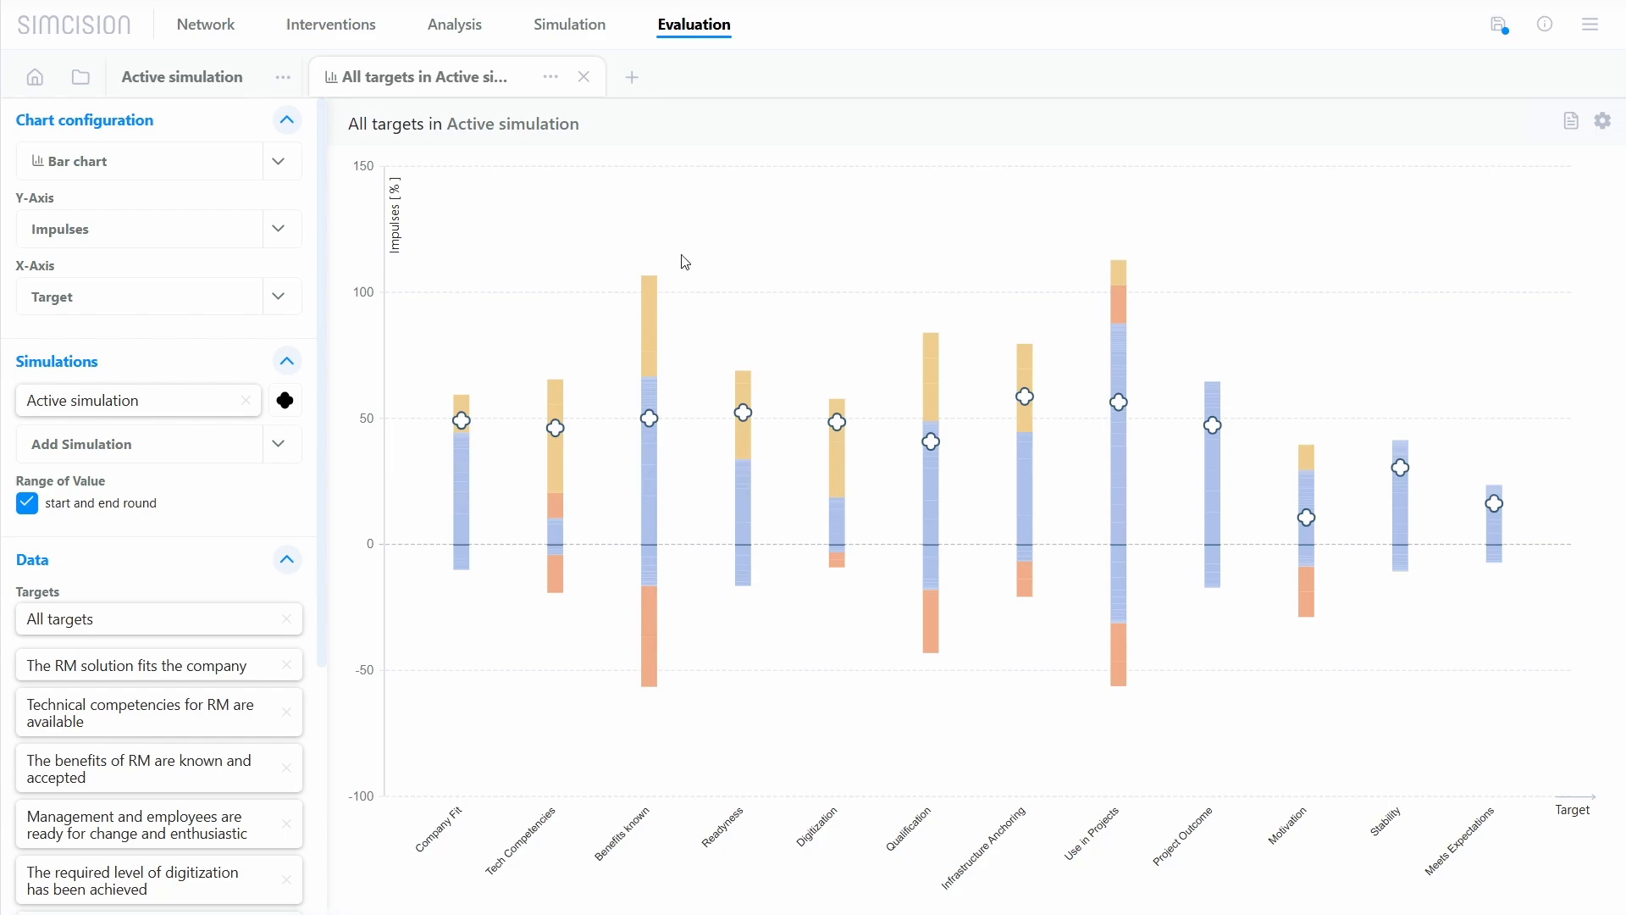
Step: Set the Y-axis to Effect and choose the action activation "Quarter 2 – Requirements management training" as data
{"action": "left_click", "coordinate": [277, 241]}
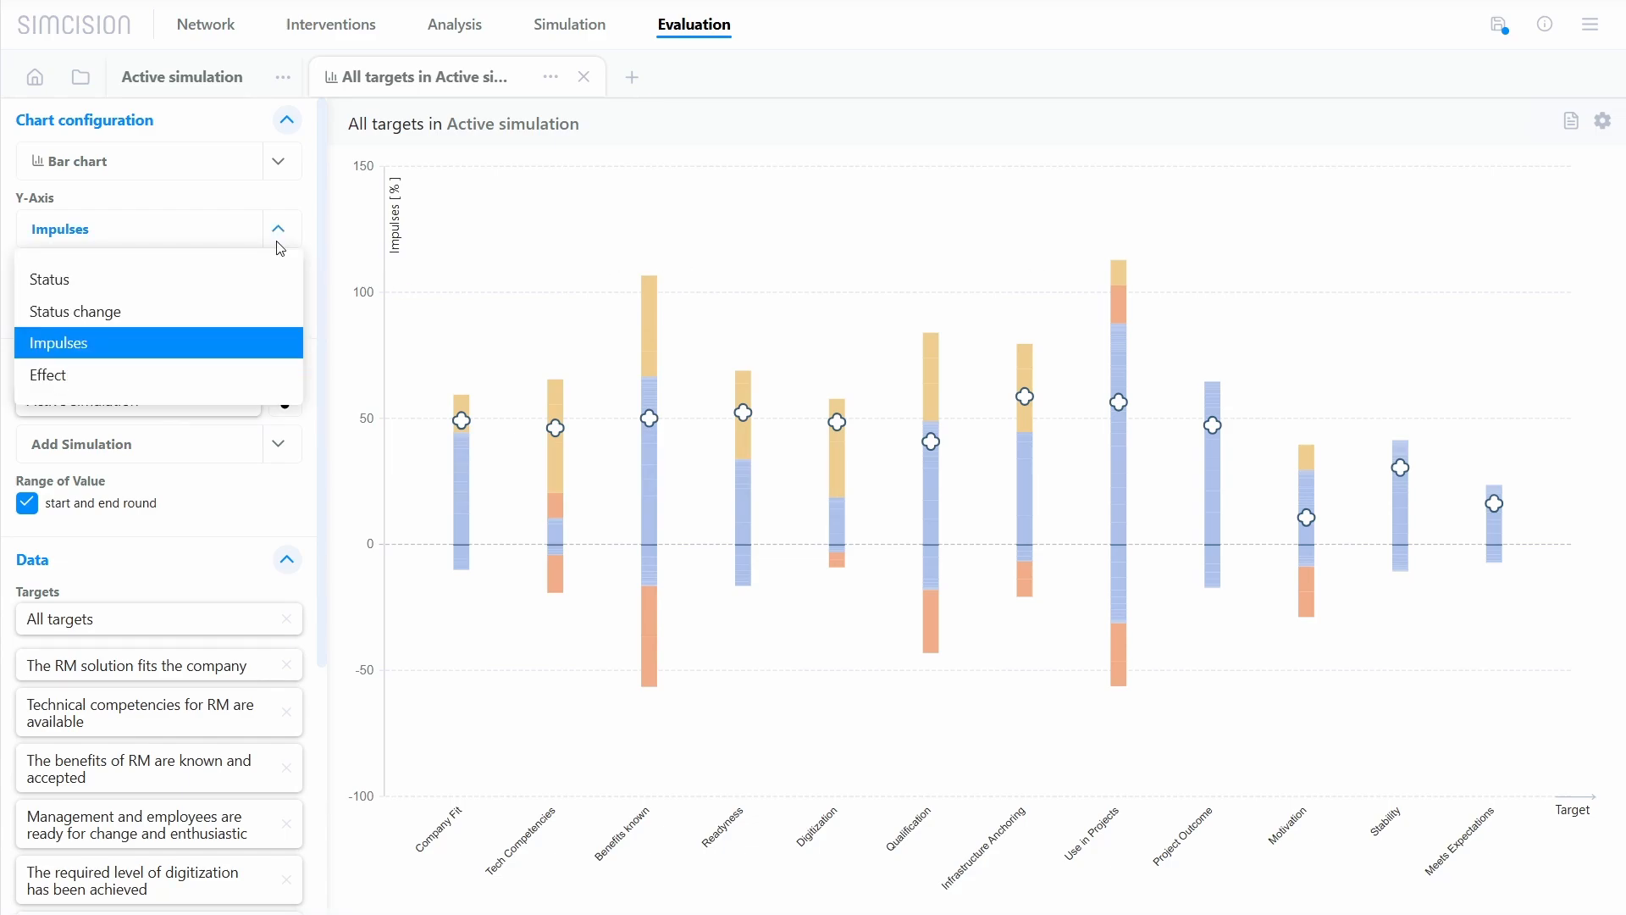
{"action": "left_click", "coordinate": [237, 371]}
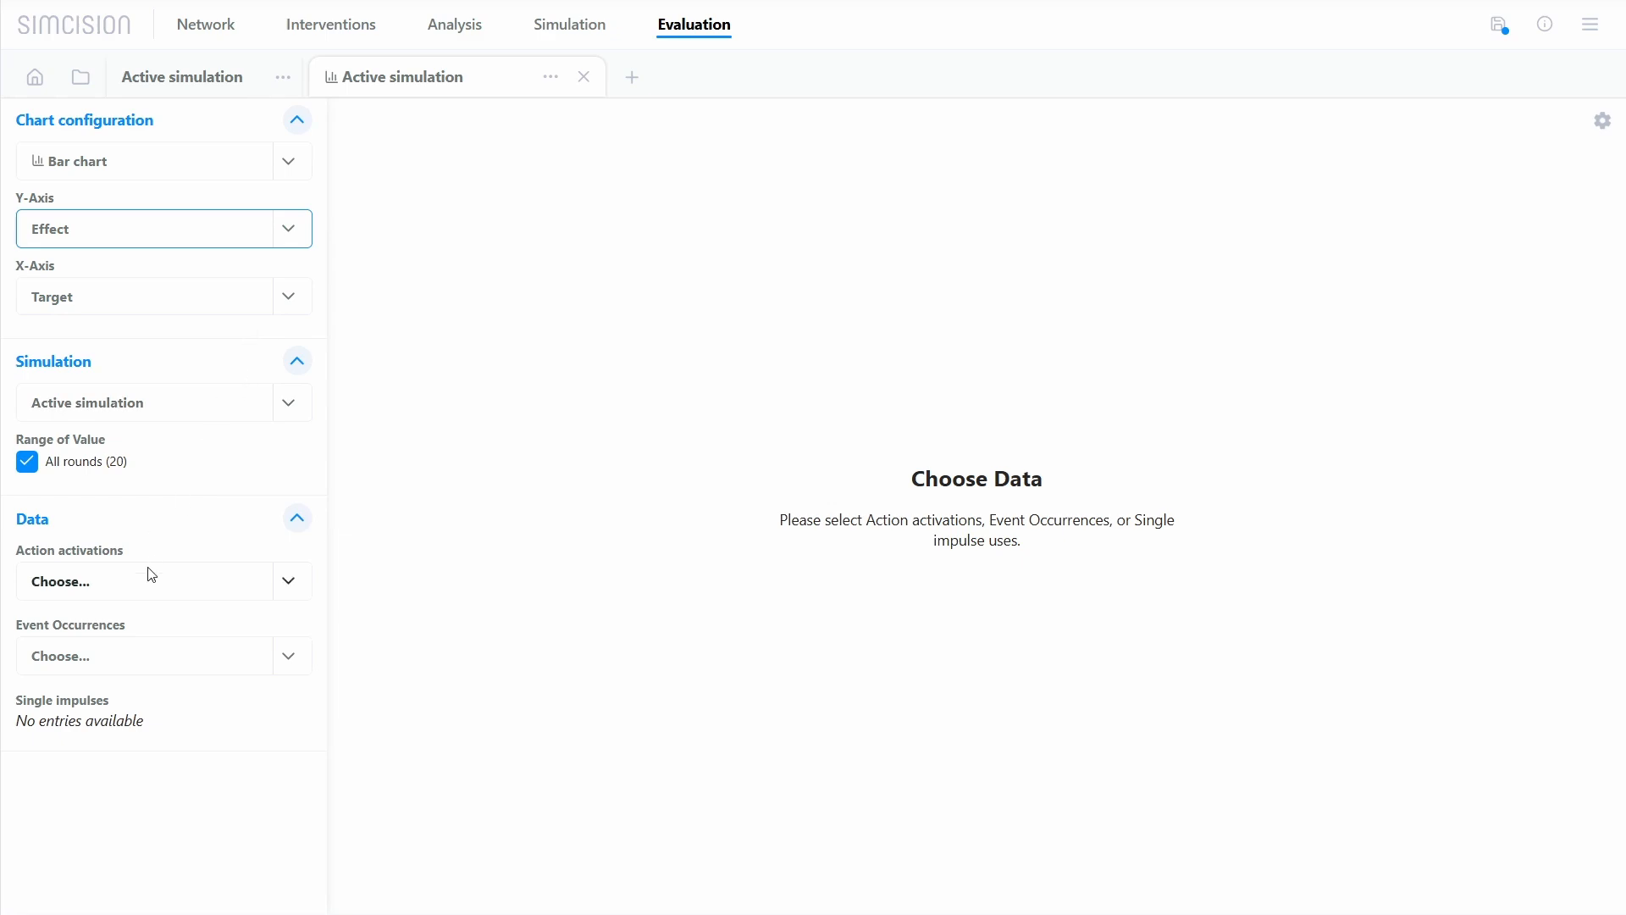
{"action": "left_click", "coordinate": [154, 590]}
{"action": "left_click", "coordinate": [181, 744]}
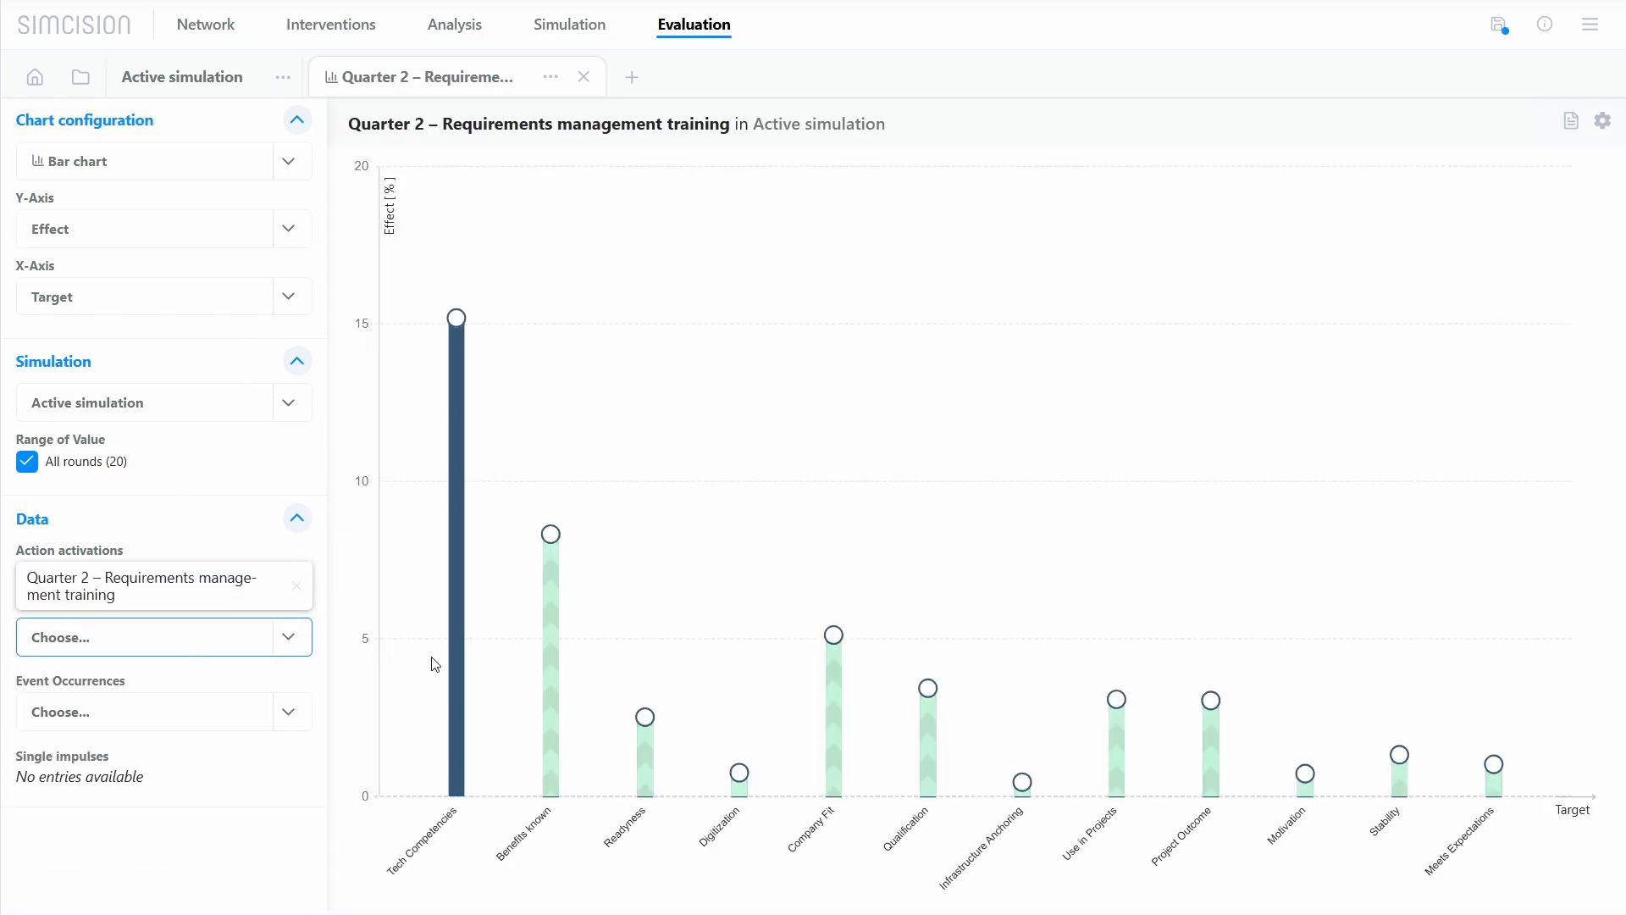
Step: Inspect the training's direct and indirect effects on the targets Tech Competencies, Benefits known and Company Fit
{"action": "mouse_move", "coordinate": [457, 588]}
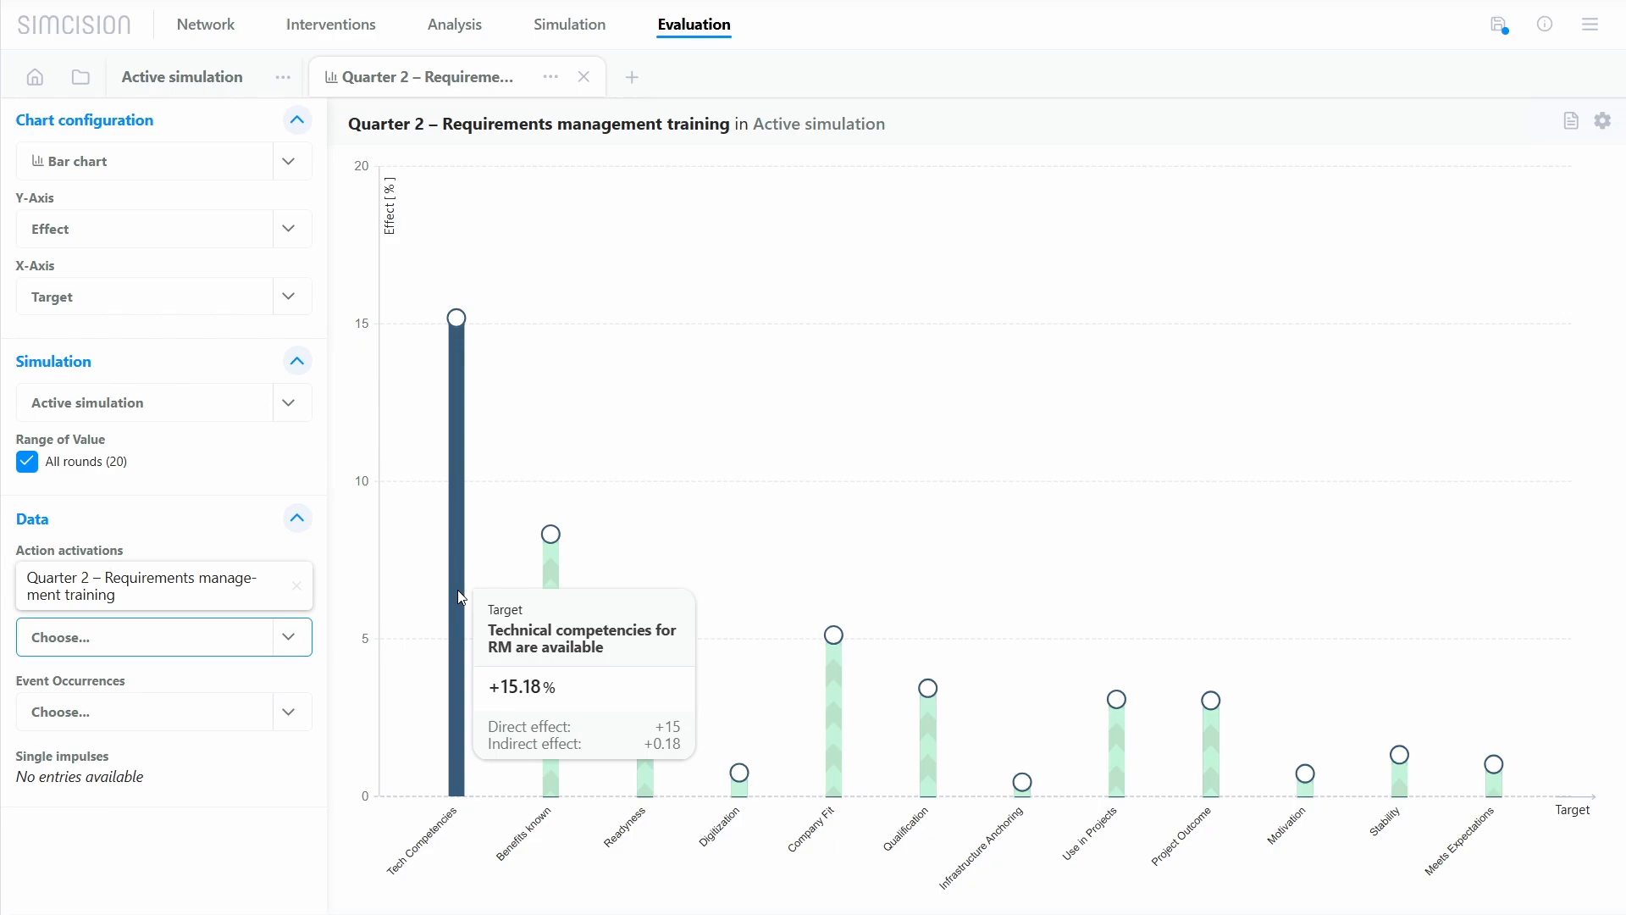
{"action": "mouse_move", "coordinate": [550, 590]}
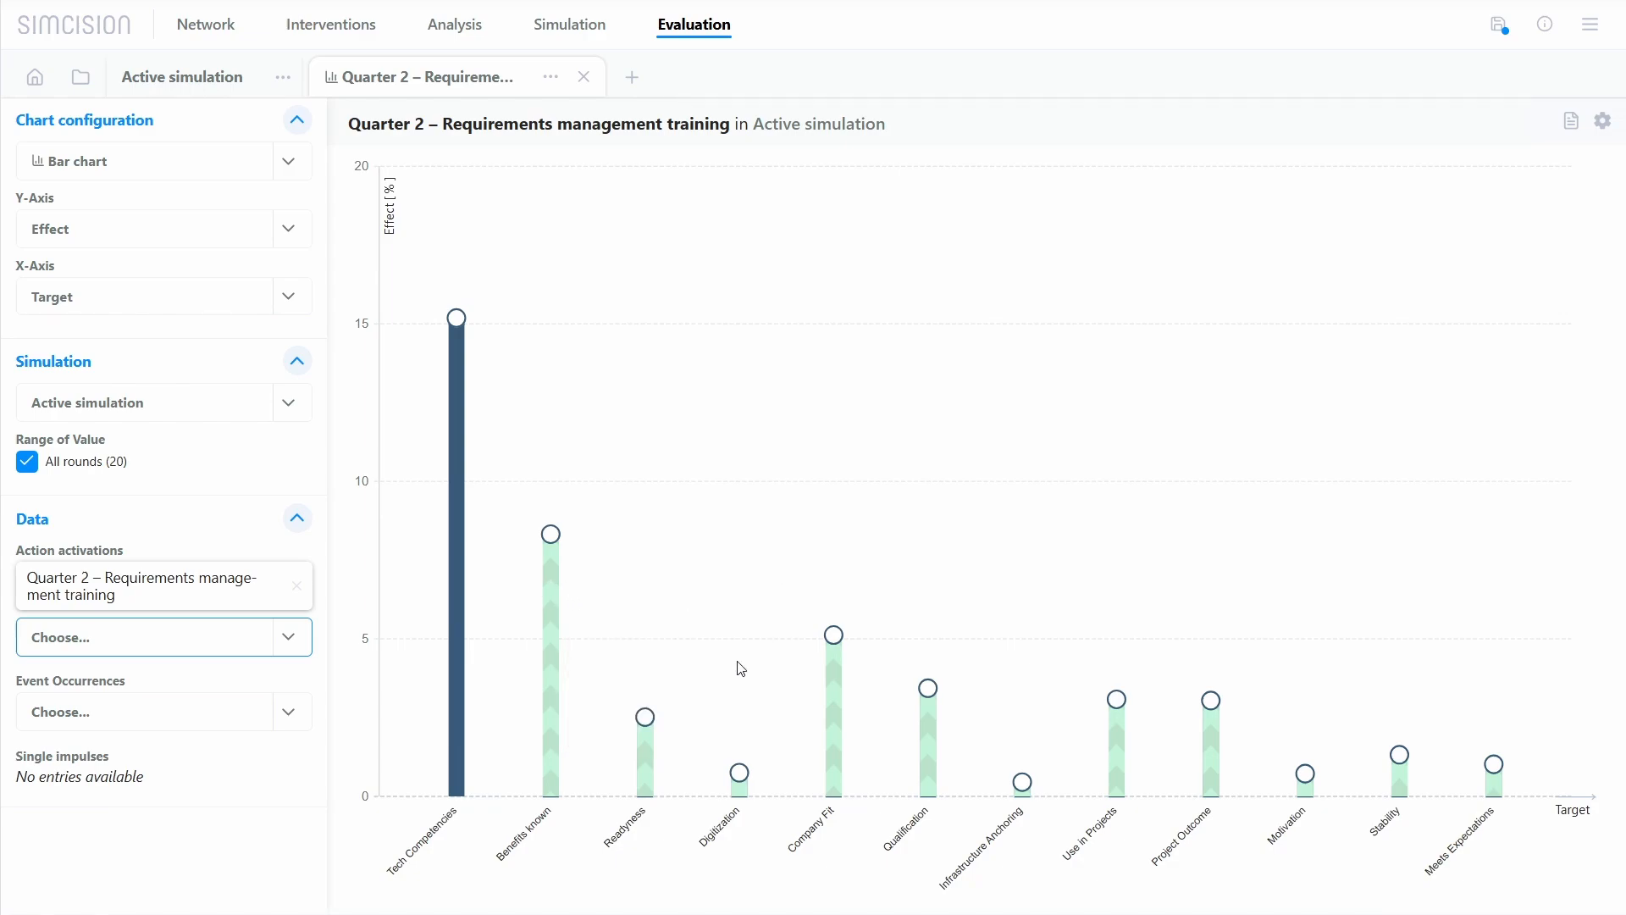
{"action": "mouse_move", "coordinate": [836, 716]}
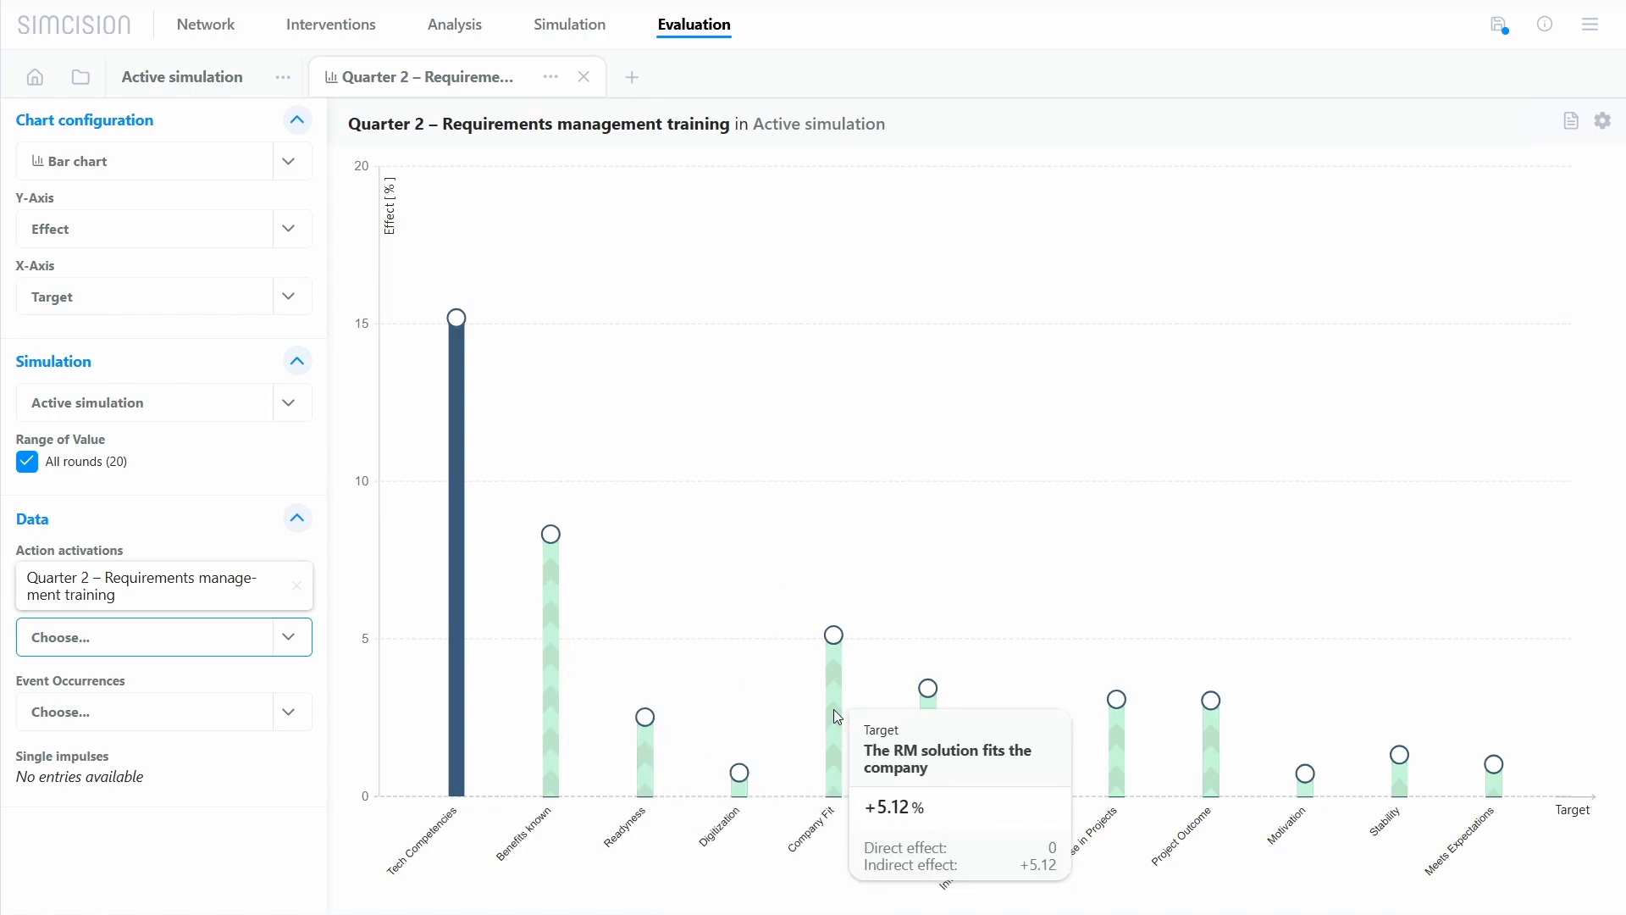
{"action": "left_click", "coordinate": [855, 385]}
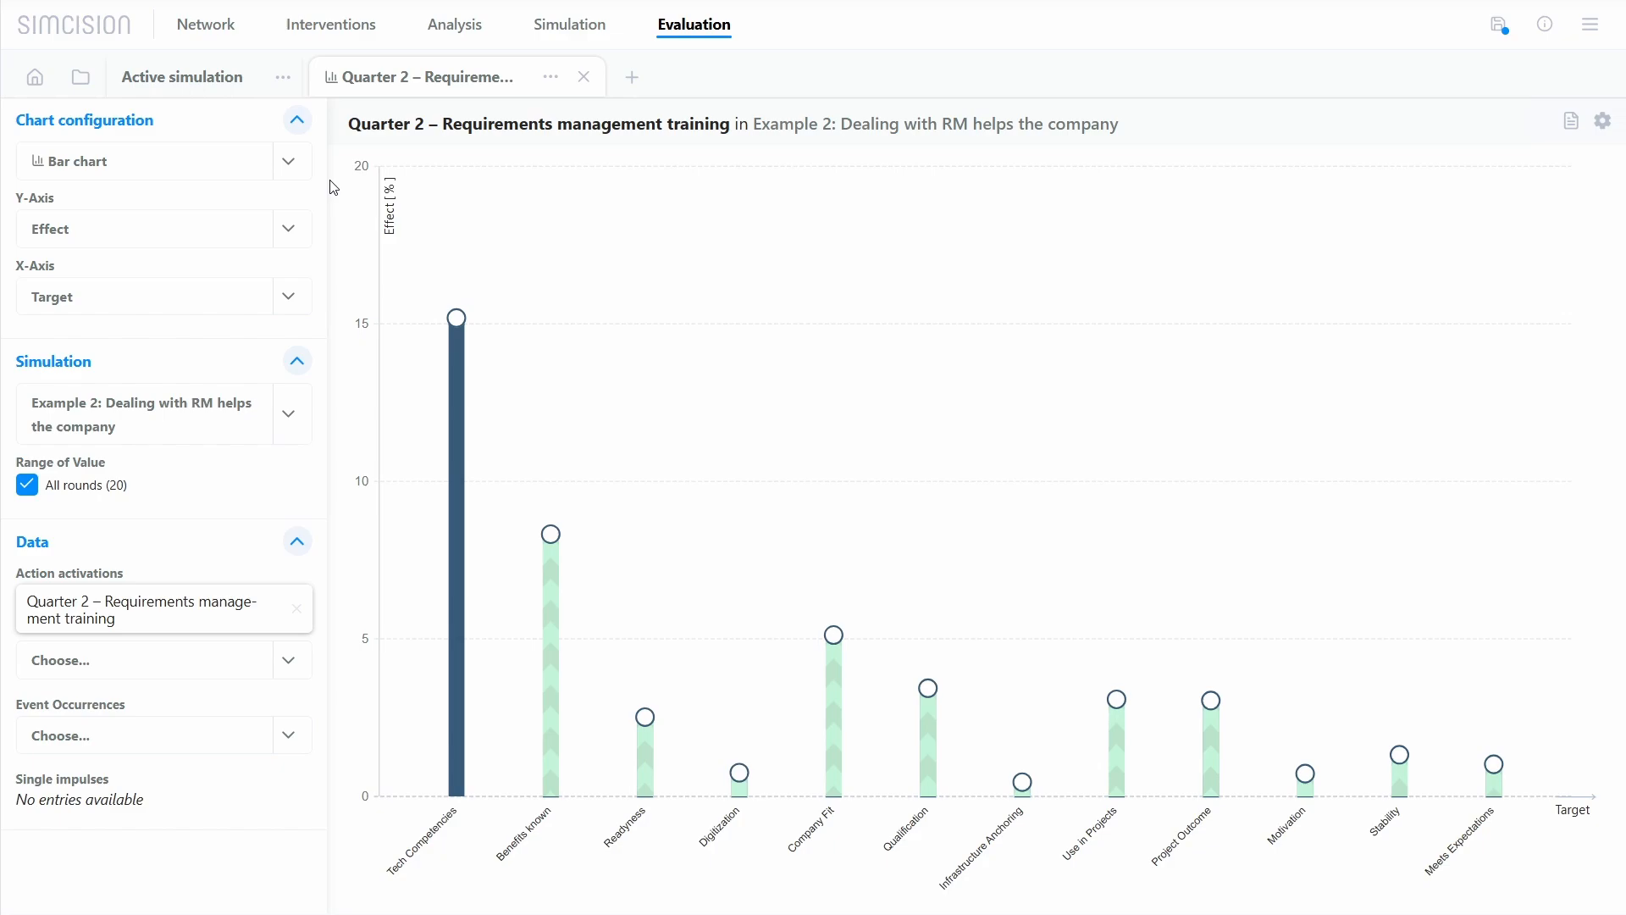
Step: Set the Y-axis to Status and change the chart type to a spider chart
{"action": "left_click", "coordinate": [287, 230]}
{"action": "left_click", "coordinate": [251, 275]}
{"action": "left_click", "coordinate": [245, 162]}
{"action": "left_click", "coordinate": [224, 282]}
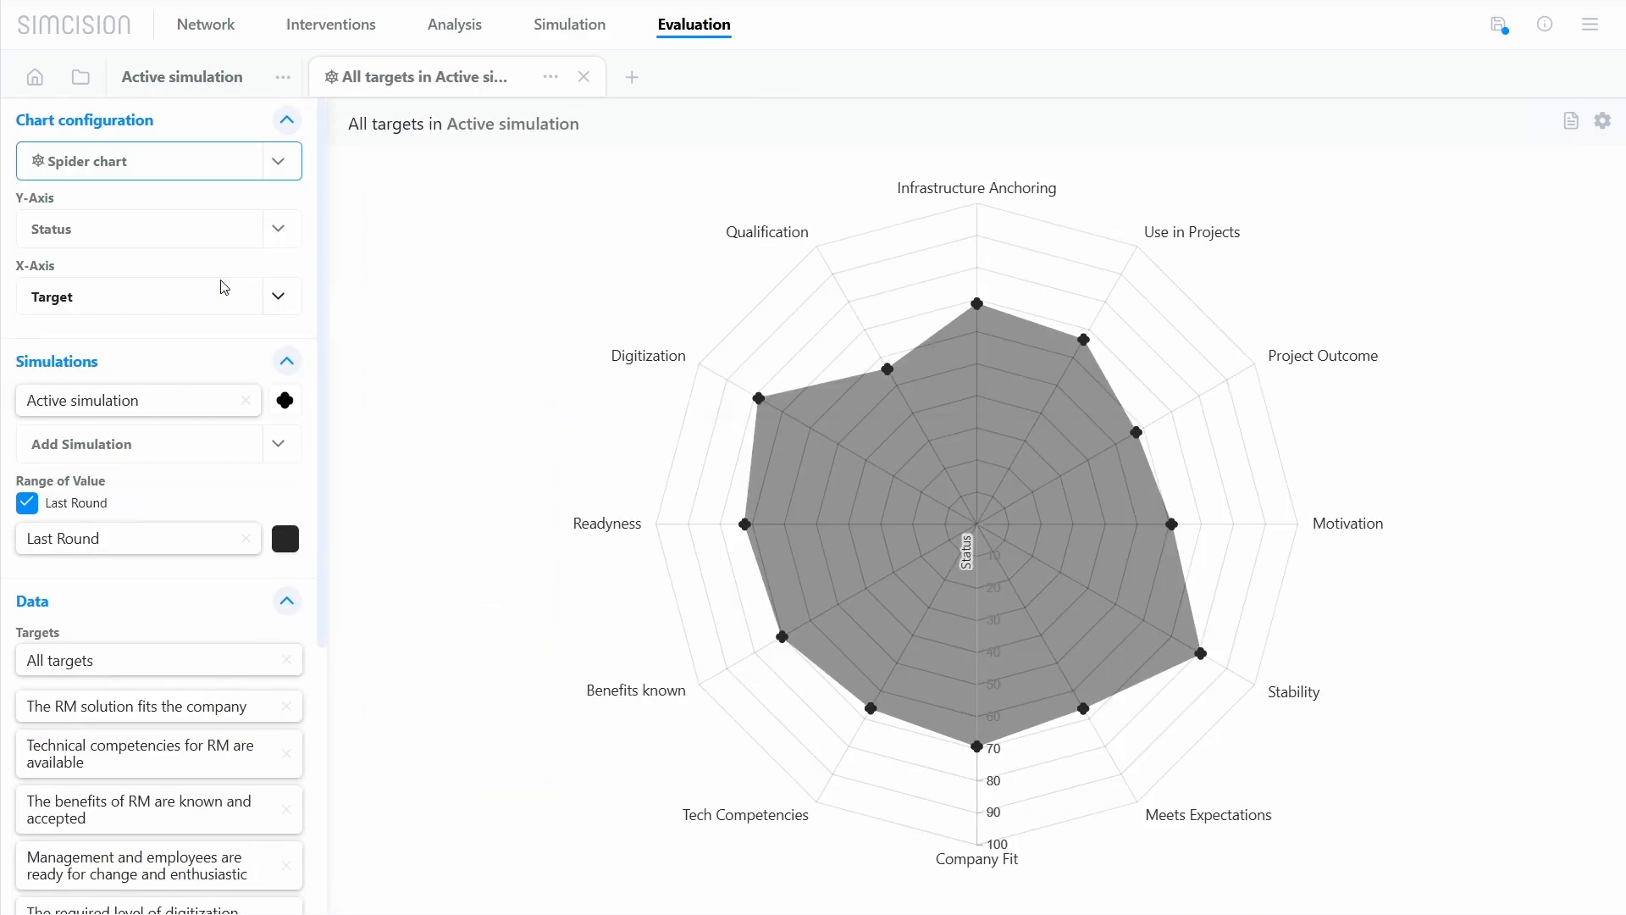
{"action": "left_click", "coordinate": [305, 256]}
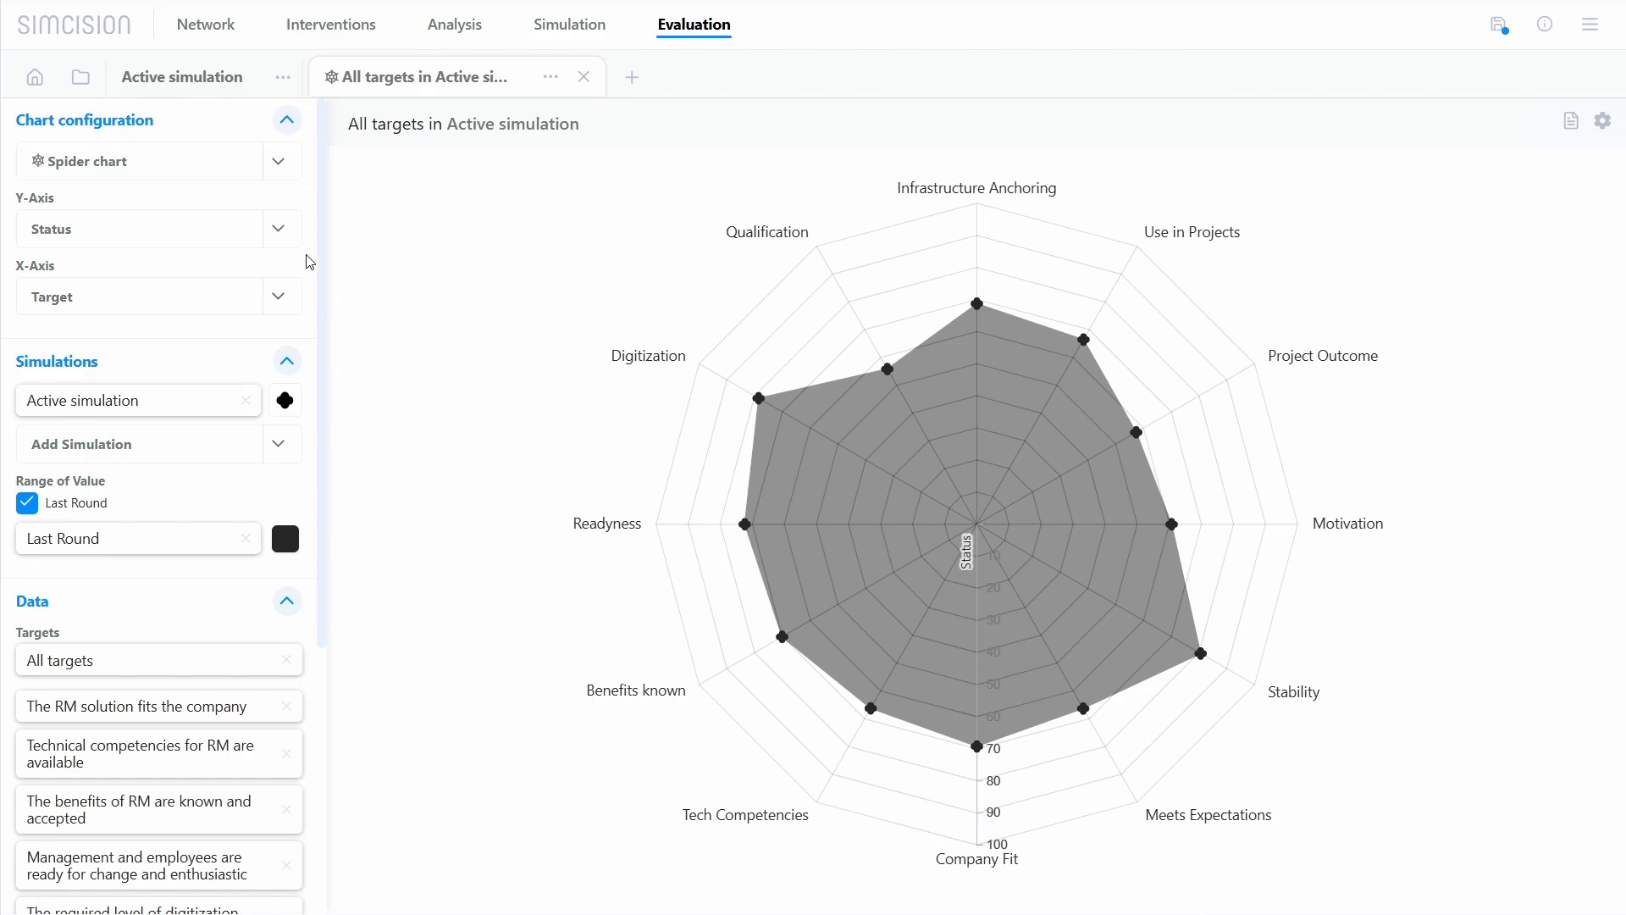
Step: Turn off the Last Round range and add Quarter 12 alongside Quarter 20 in the spider chart
{"action": "scroll", "coordinate": [212, 423], "scroll_direction": "down", "scroll_amount": 2}
{"action": "left_click", "coordinate": [74, 335]}
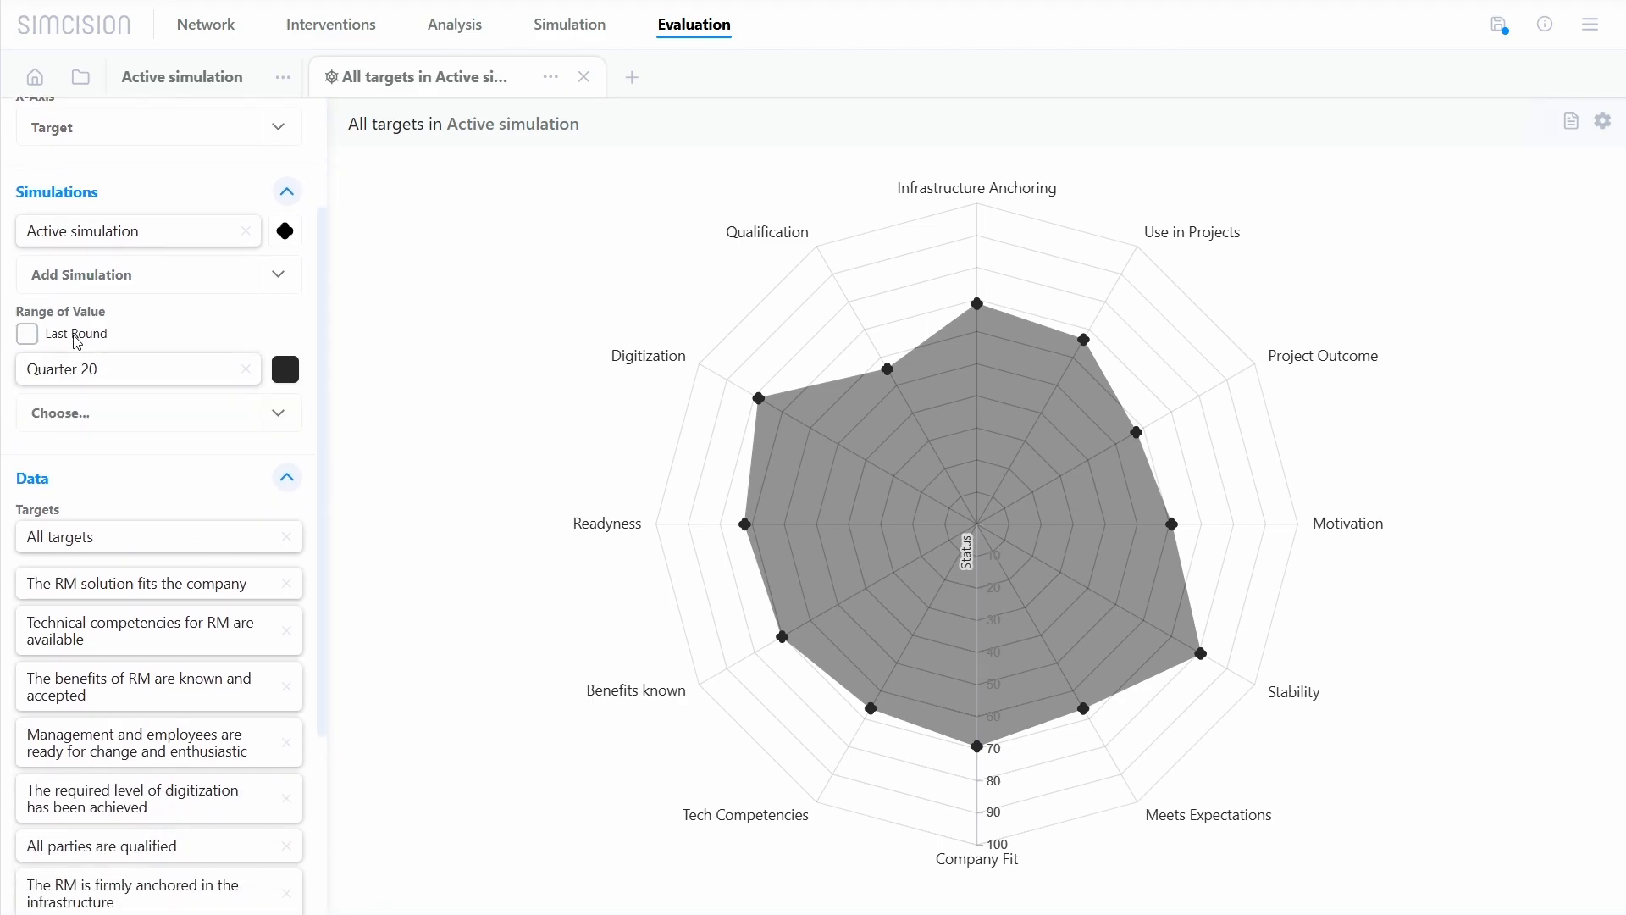
{"action": "left_click", "coordinate": [127, 417]}
{"action": "left_click", "coordinate": [77, 845]}
Step: Color Quarter 20 red and Quarter 12 light blue in the spider chart
{"action": "left_click", "coordinate": [285, 369]}
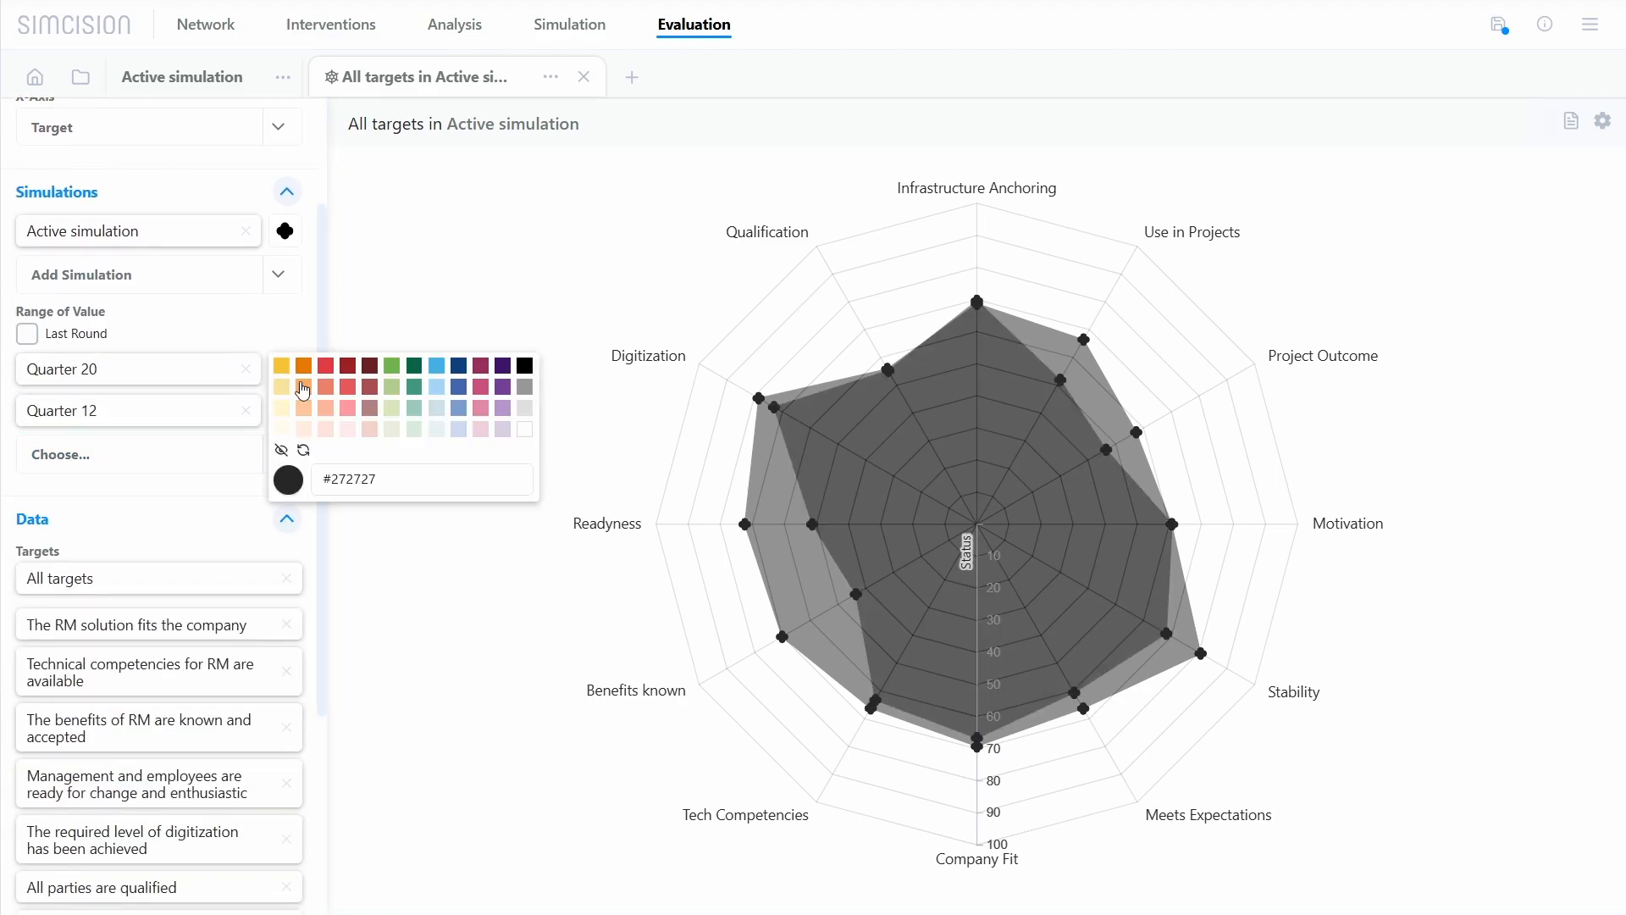
{"action": "left_click", "coordinate": [284, 418]}
{"action": "left_click", "coordinate": [434, 417]}
Step: Change the chart type to a pie chart and set its starting time to Quarter 15
{"action": "scroll", "coordinate": [199, 457], "scroll_direction": "up", "scroll_amount": 2}
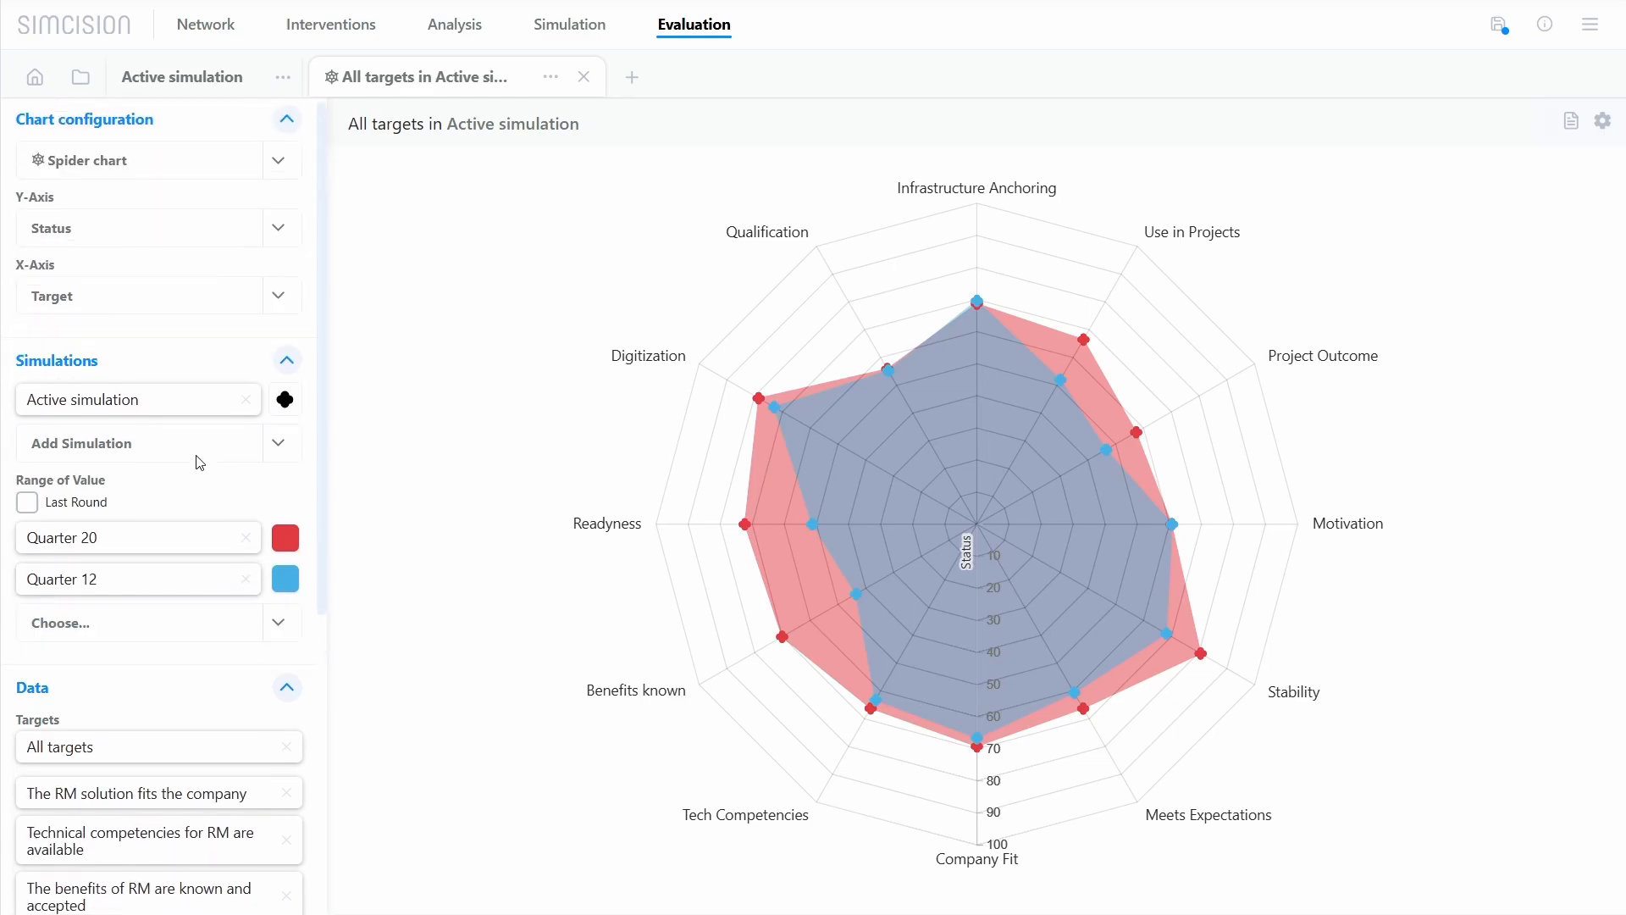
{"action": "left_click", "coordinate": [185, 168]}
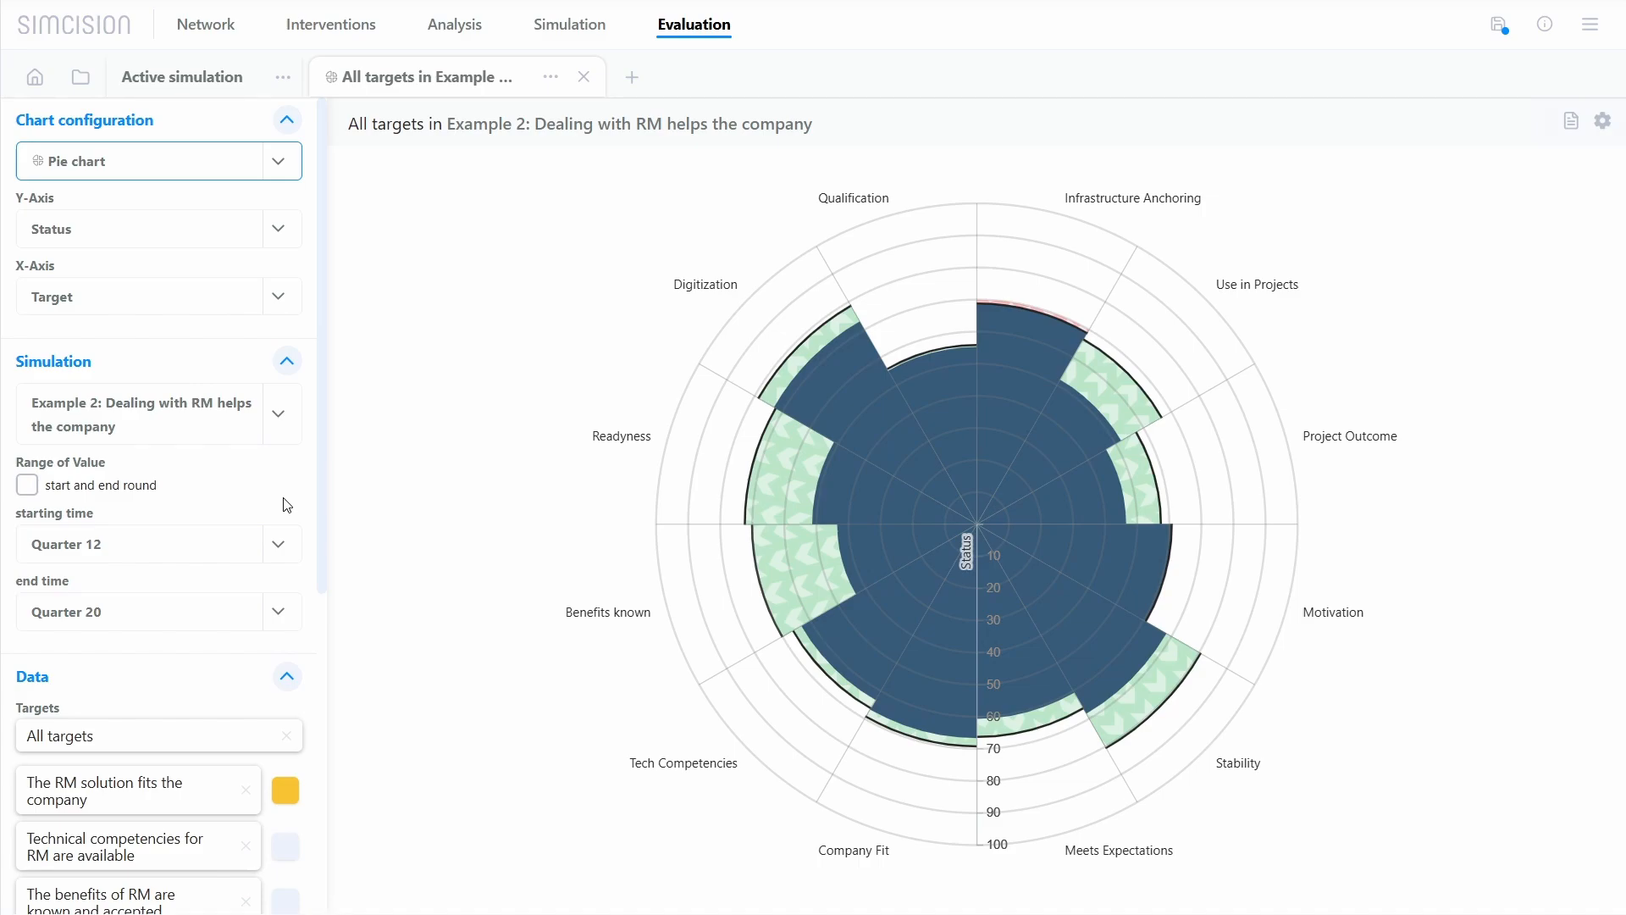
{"action": "left_click", "coordinate": [277, 543]}
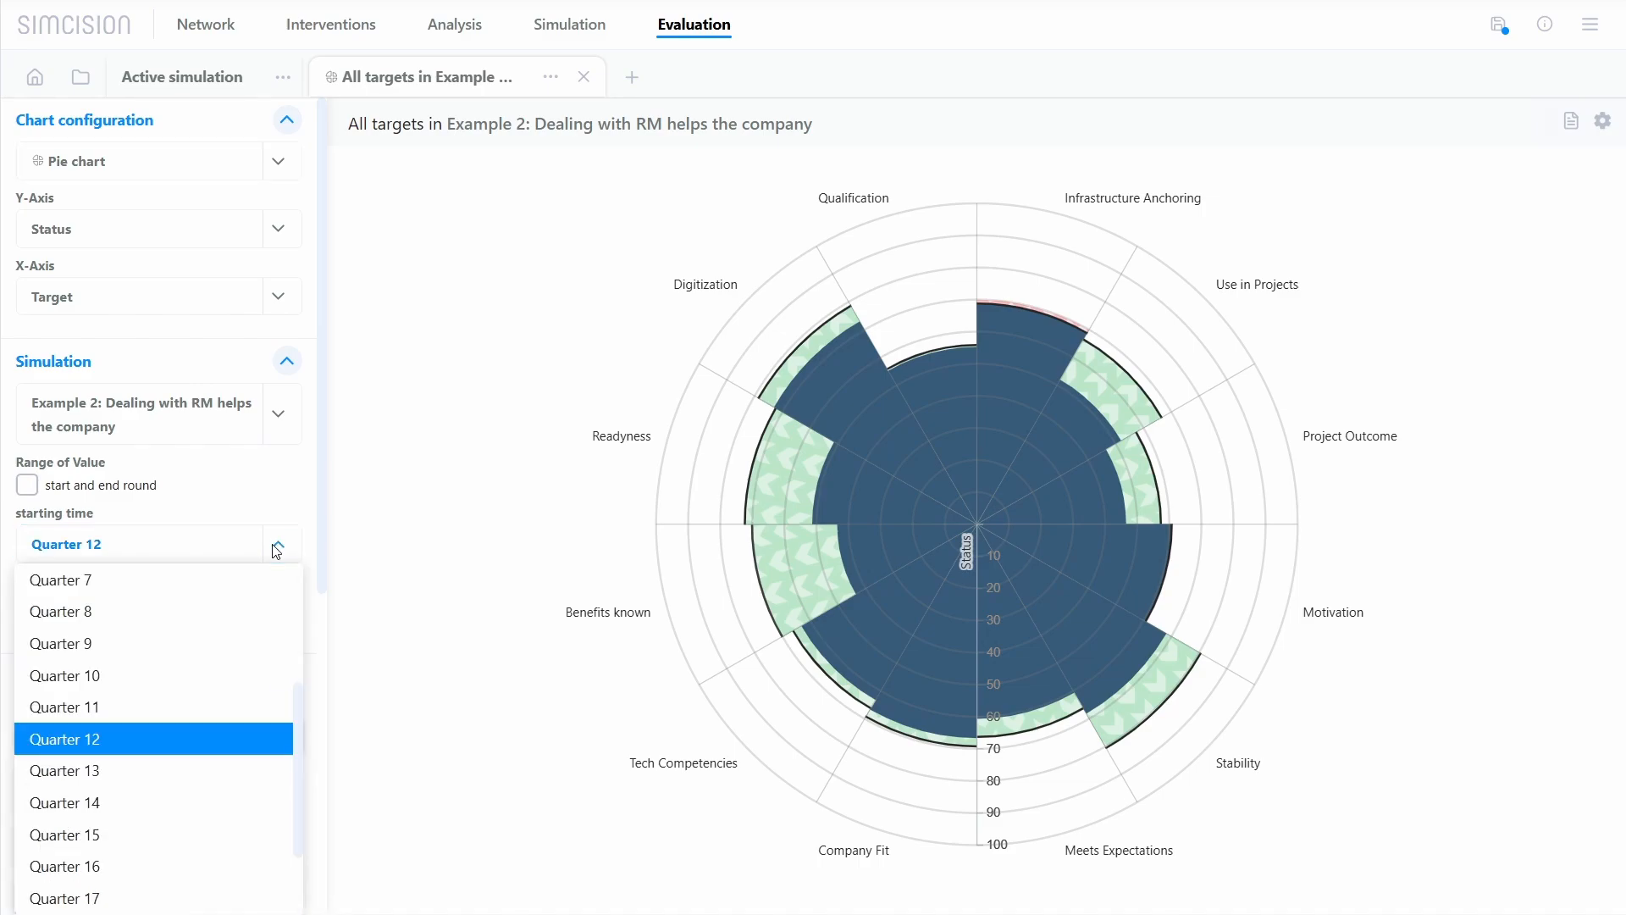
{"action": "left_click", "coordinate": [186, 835]}
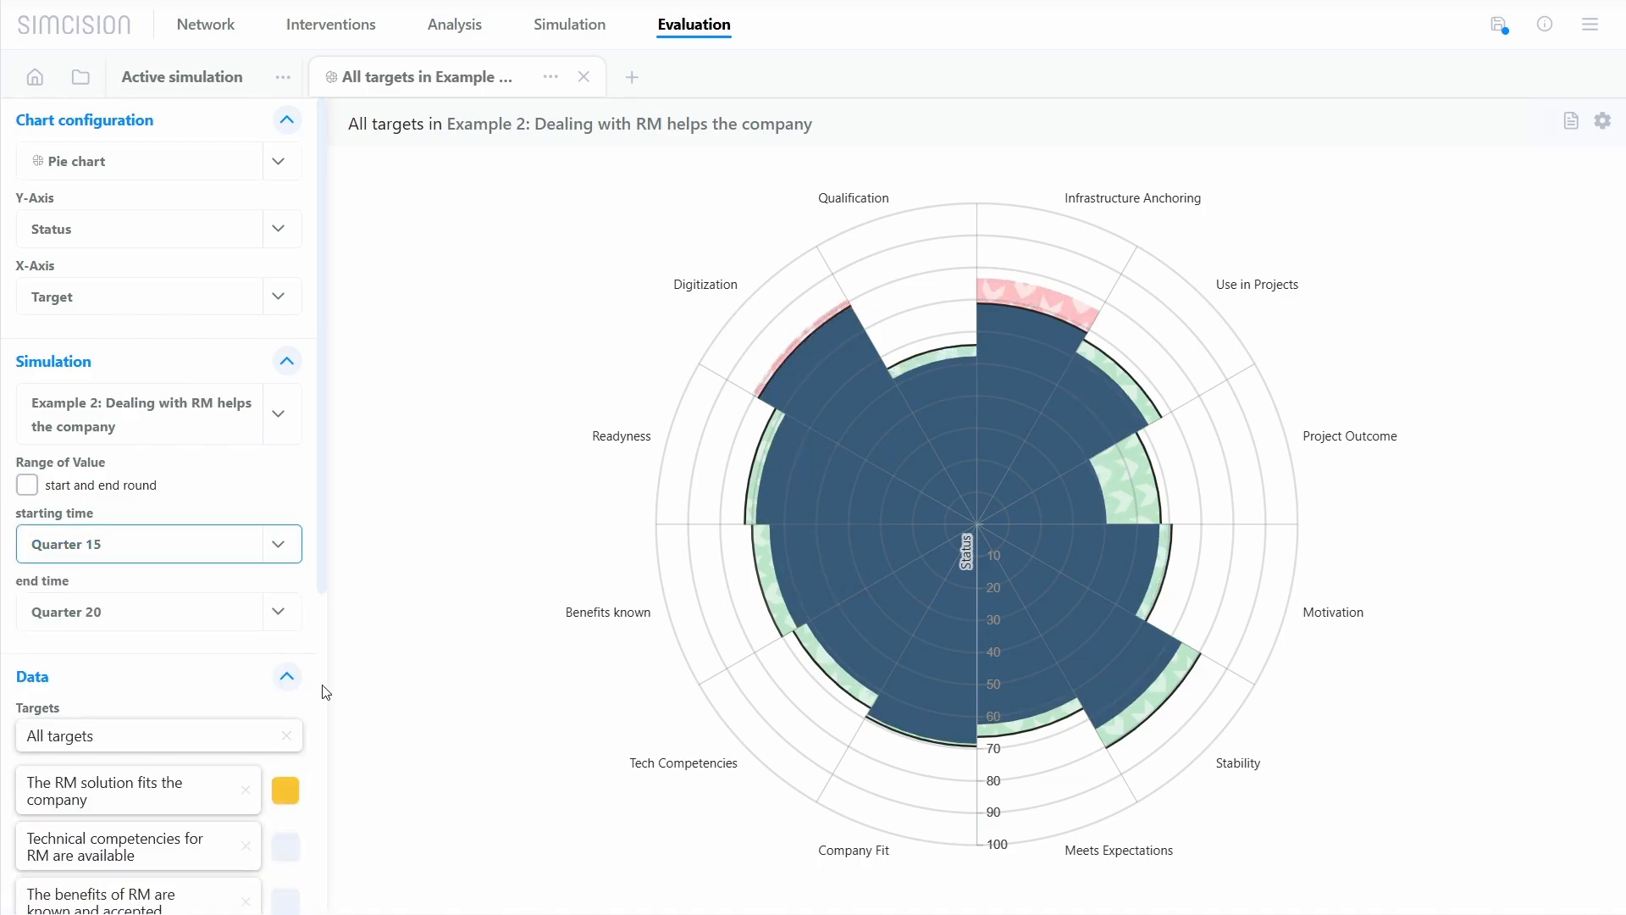
{"action": "left_click", "coordinate": [456, 454]}
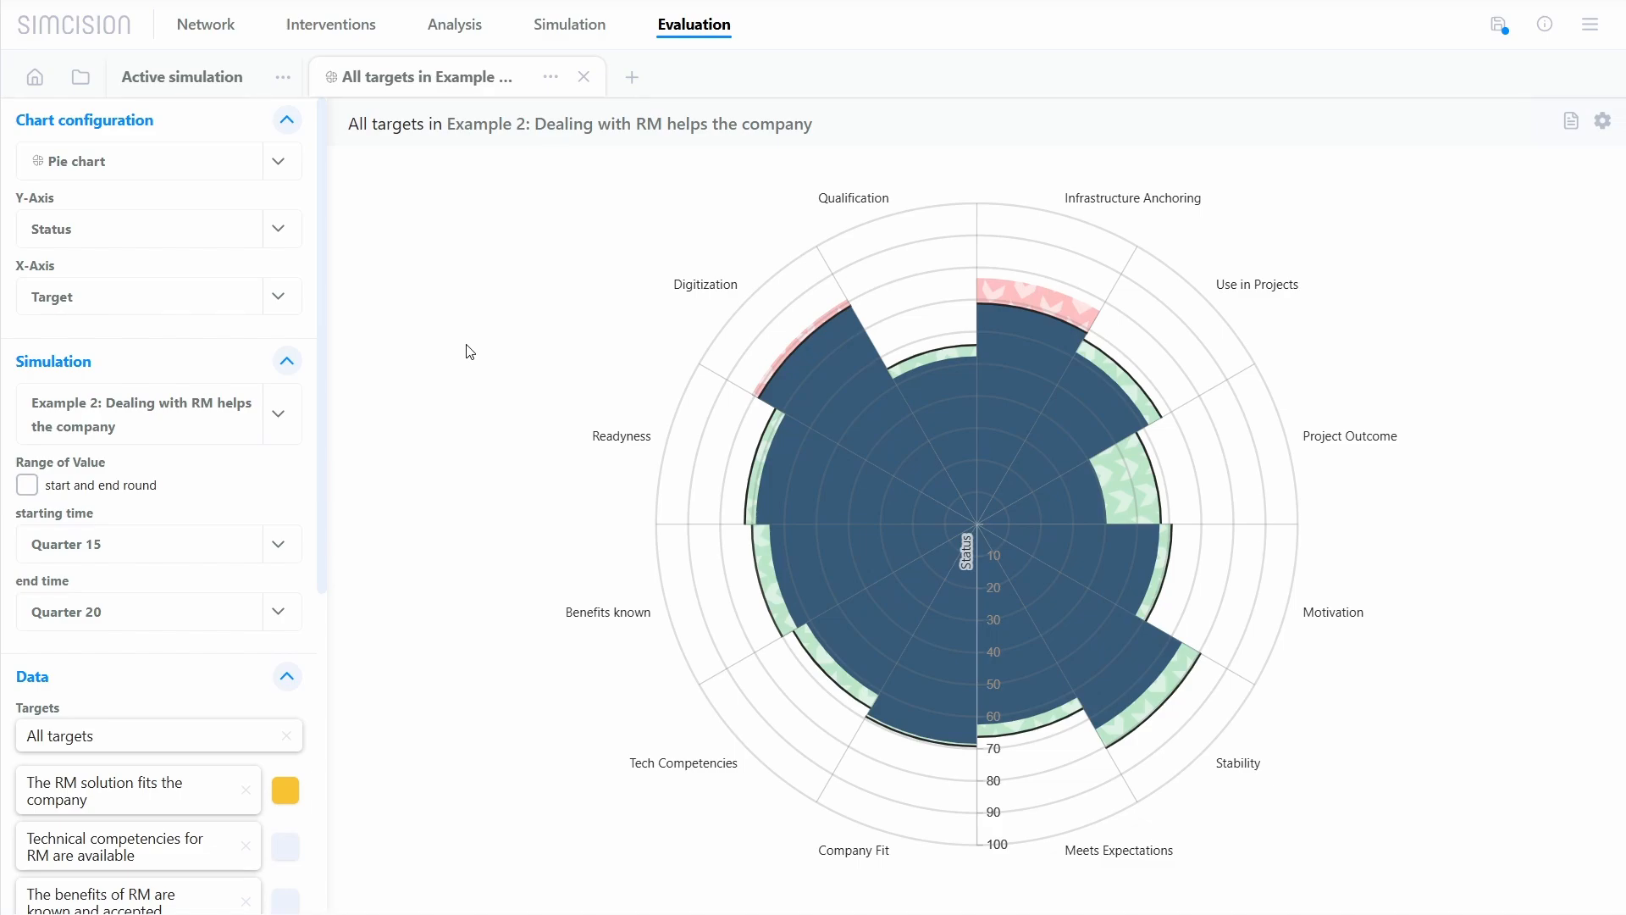
Step: Create a new chart overview and load Total Performance in 3 Simulations, Pie chart, Target Impulses and Bar Chart: State into its four cells
{"action": "left_click", "coordinate": [632, 77]}
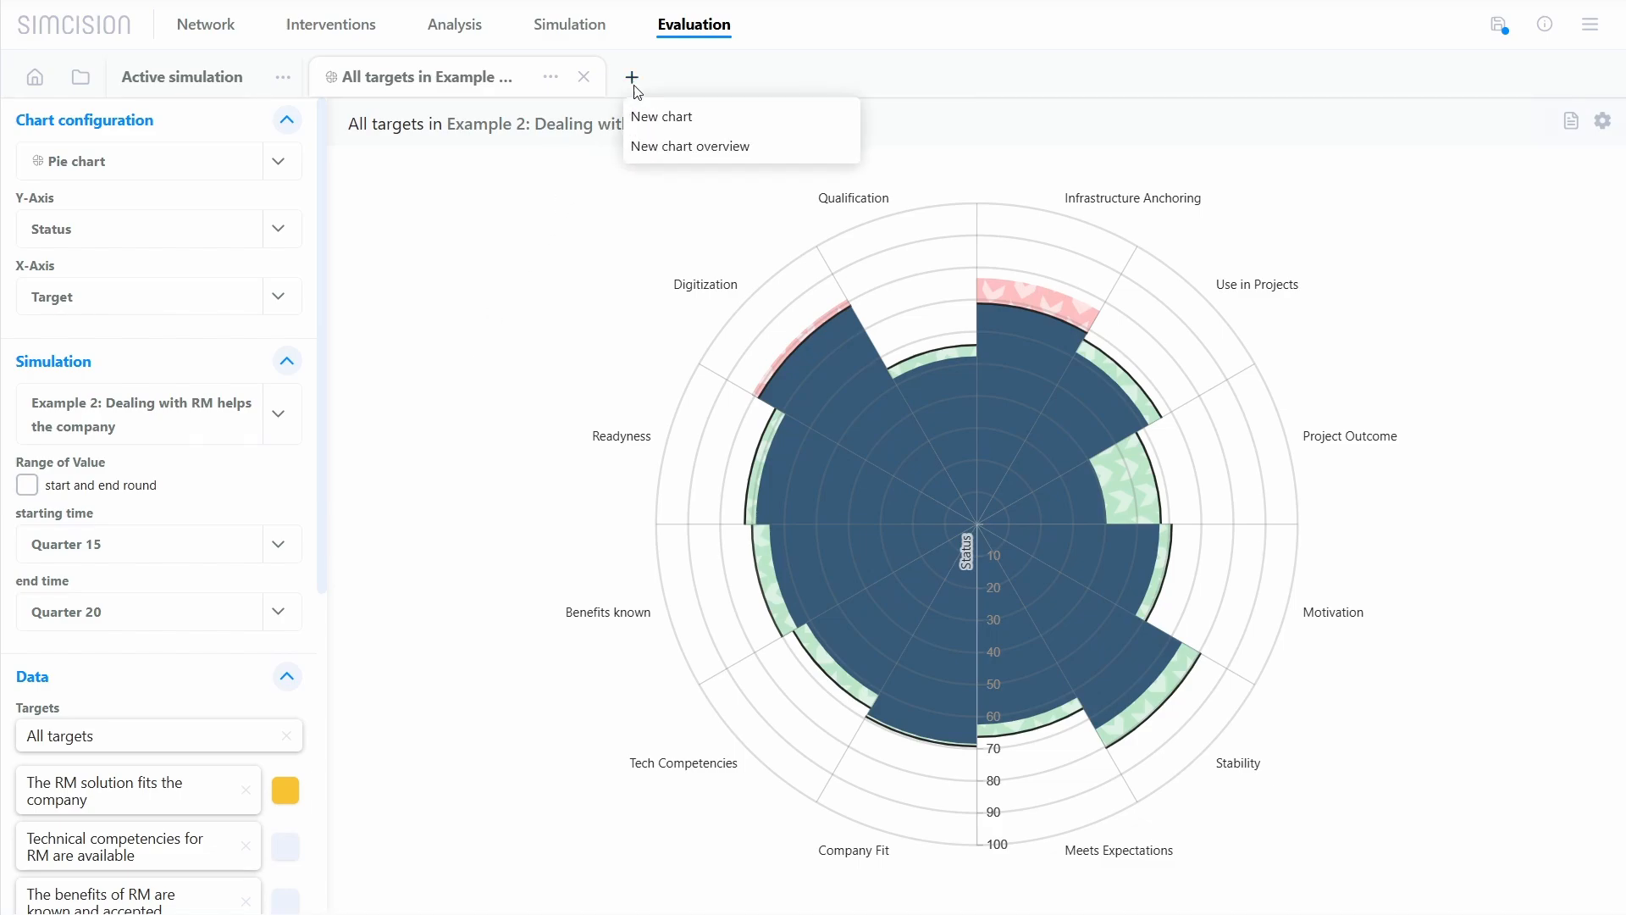
{"action": "left_click", "coordinate": [788, 155]}
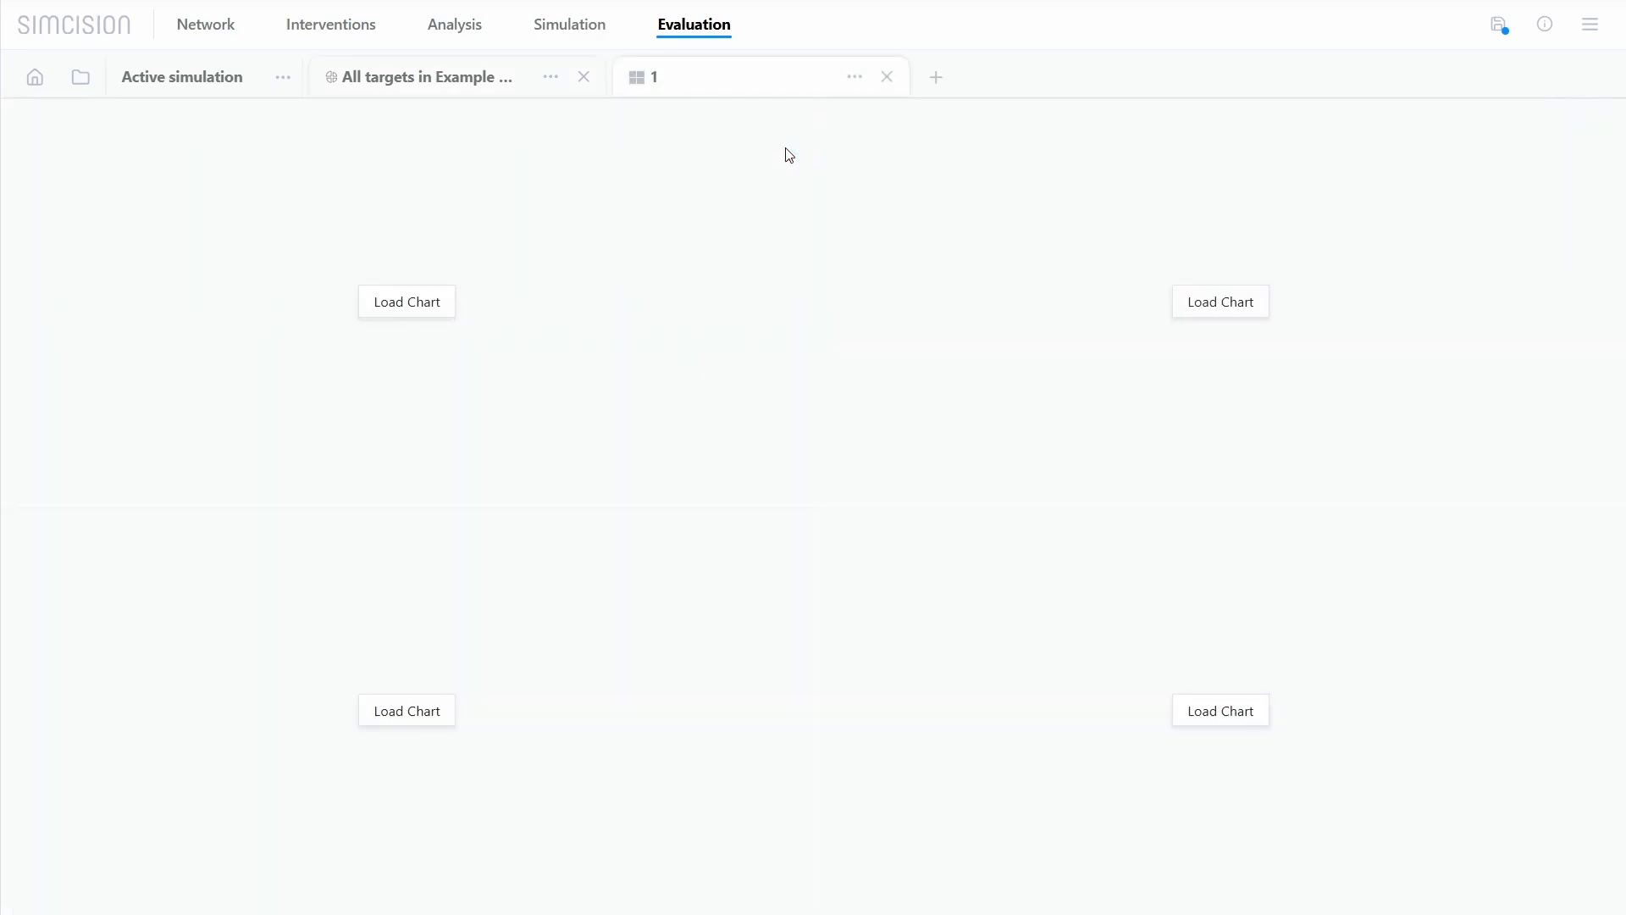
{"action": "left_click", "coordinate": [406, 301]}
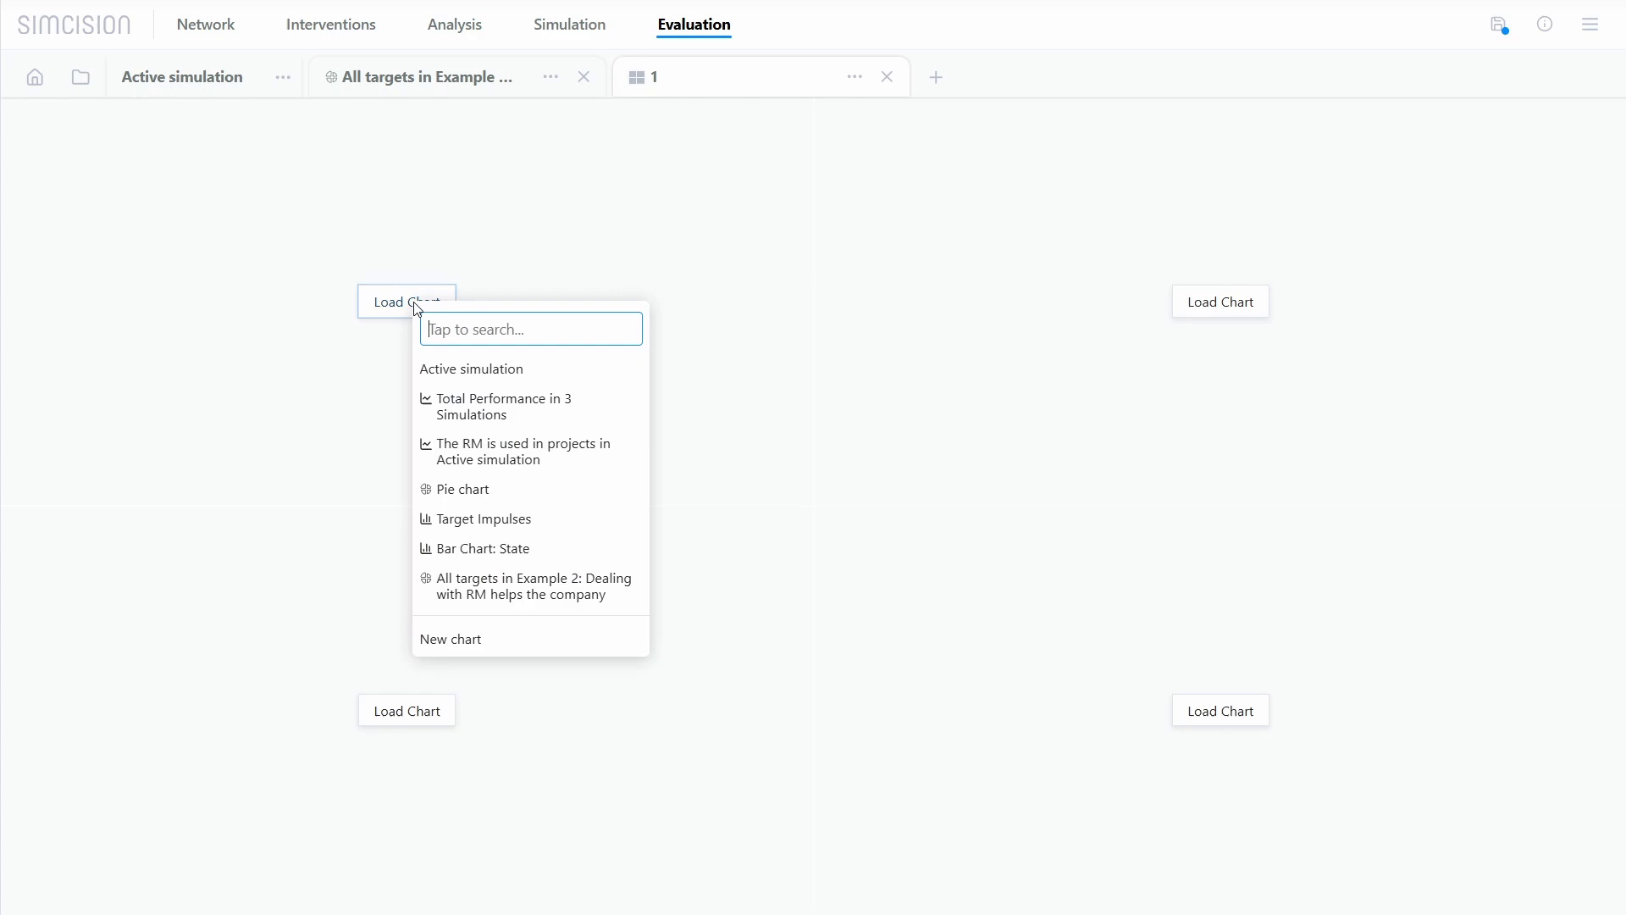
{"action": "left_click", "coordinate": [513, 413]}
{"action": "left_click", "coordinate": [1262, 305]}
{"action": "left_click", "coordinate": [1270, 439]}
{"action": "left_click", "coordinate": [408, 711]}
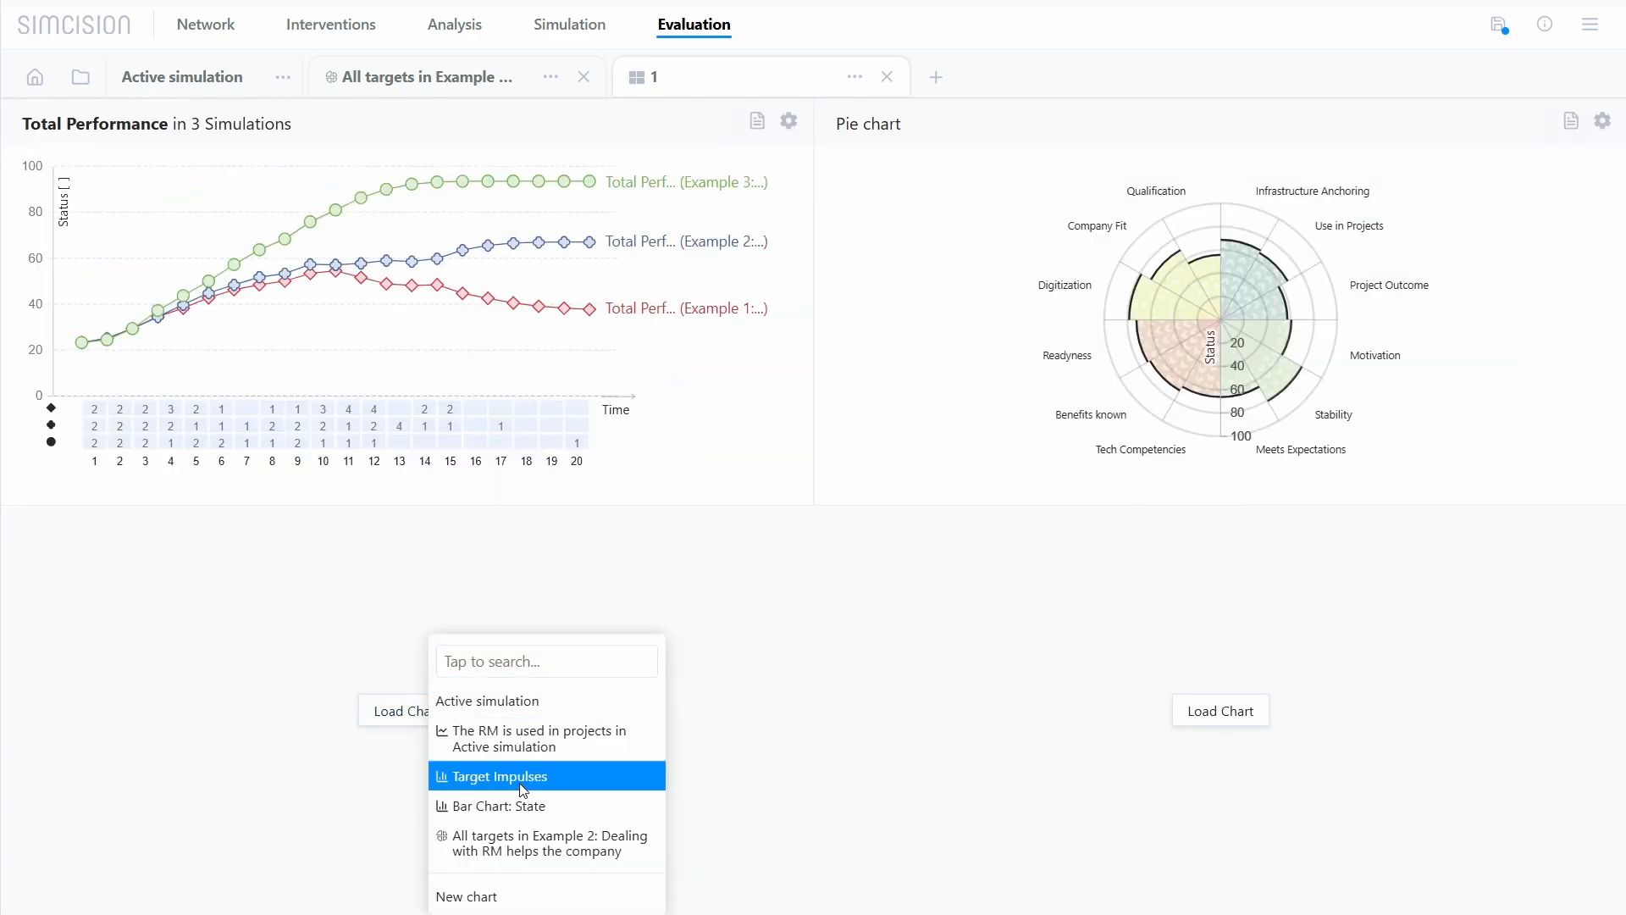
{"action": "left_click", "coordinate": [508, 773]}
{"action": "left_click", "coordinate": [1253, 713]}
{"action": "left_click", "coordinate": [1308, 805]}
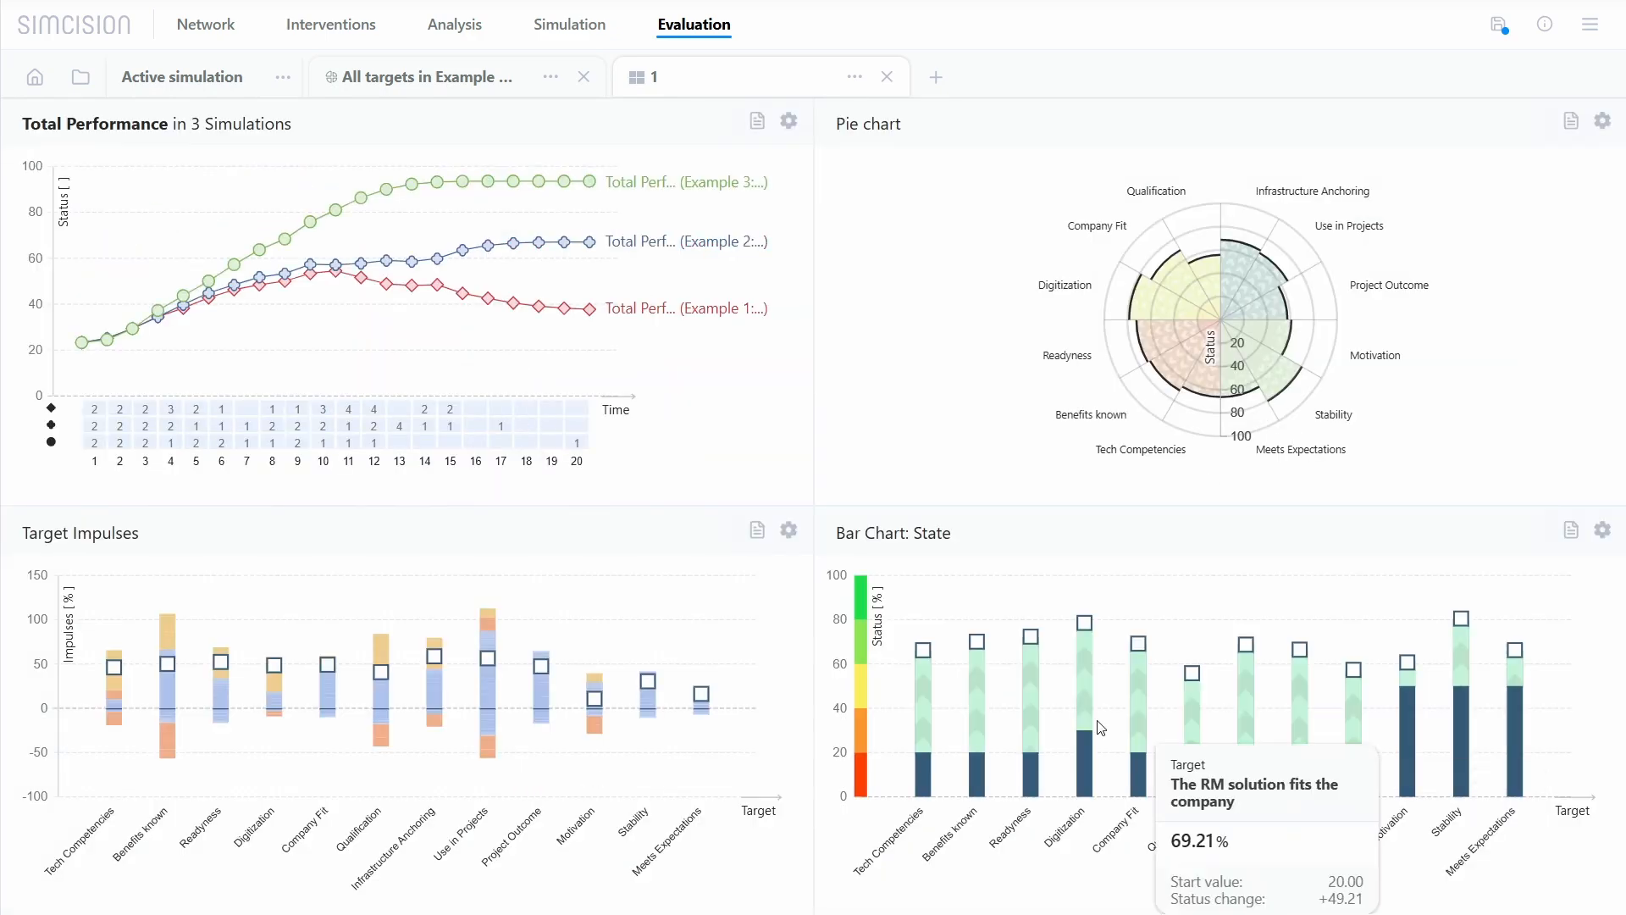
Step: Hide the external influences in the overview's Total Performance chart
{"action": "left_click", "coordinate": [788, 124]}
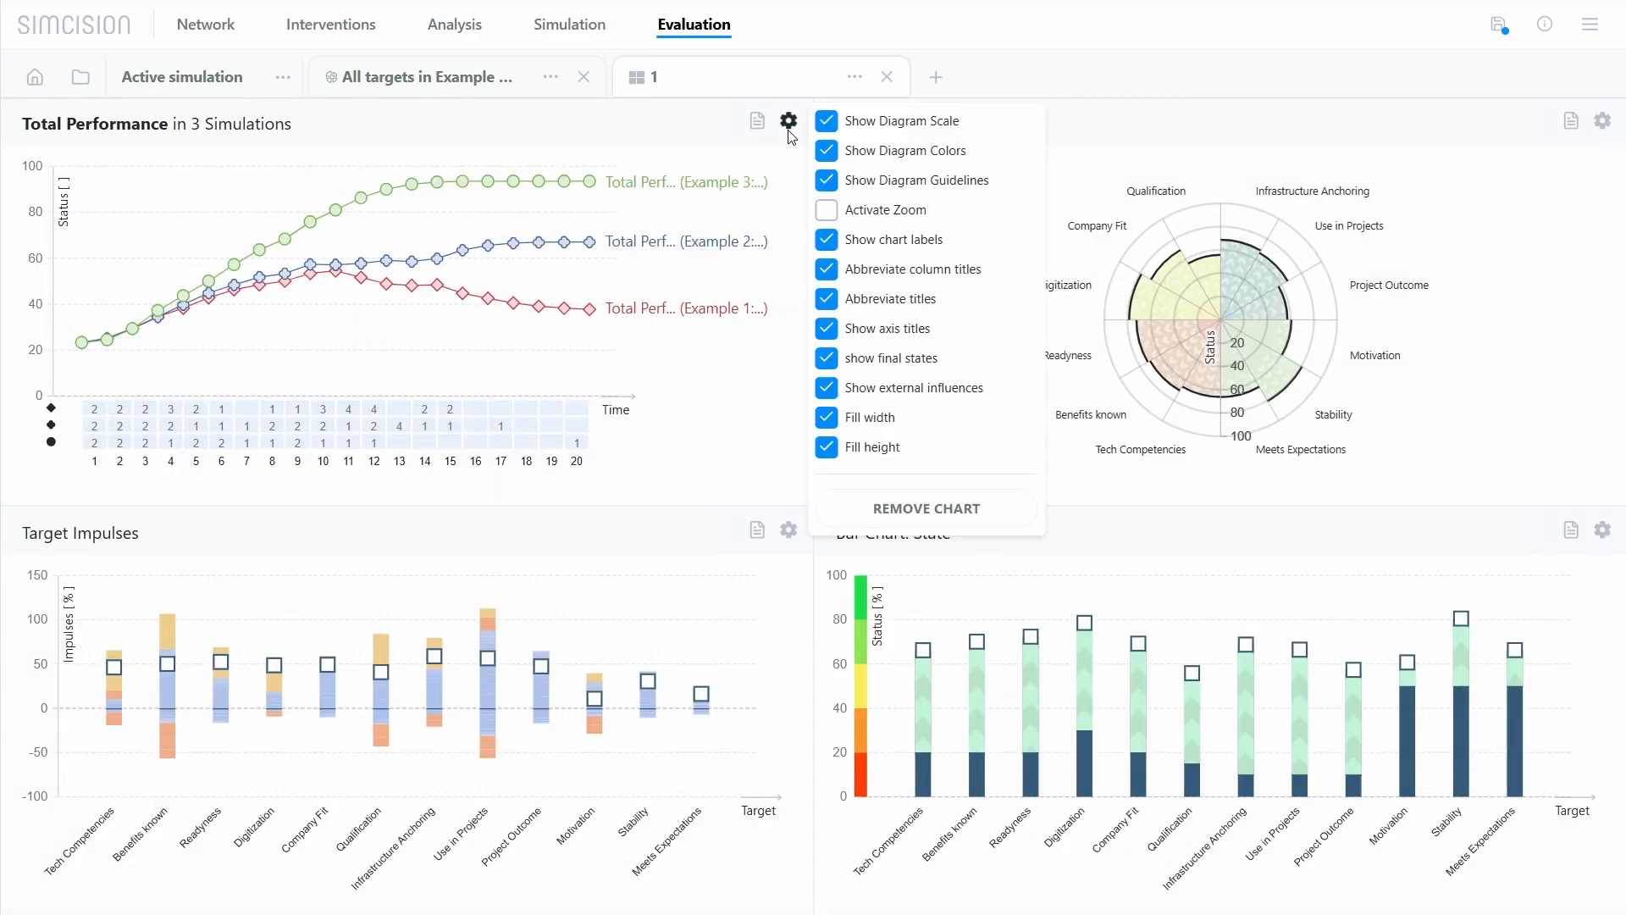
{"action": "left_click", "coordinate": [876, 388]}
{"action": "left_click", "coordinate": [761, 414]}
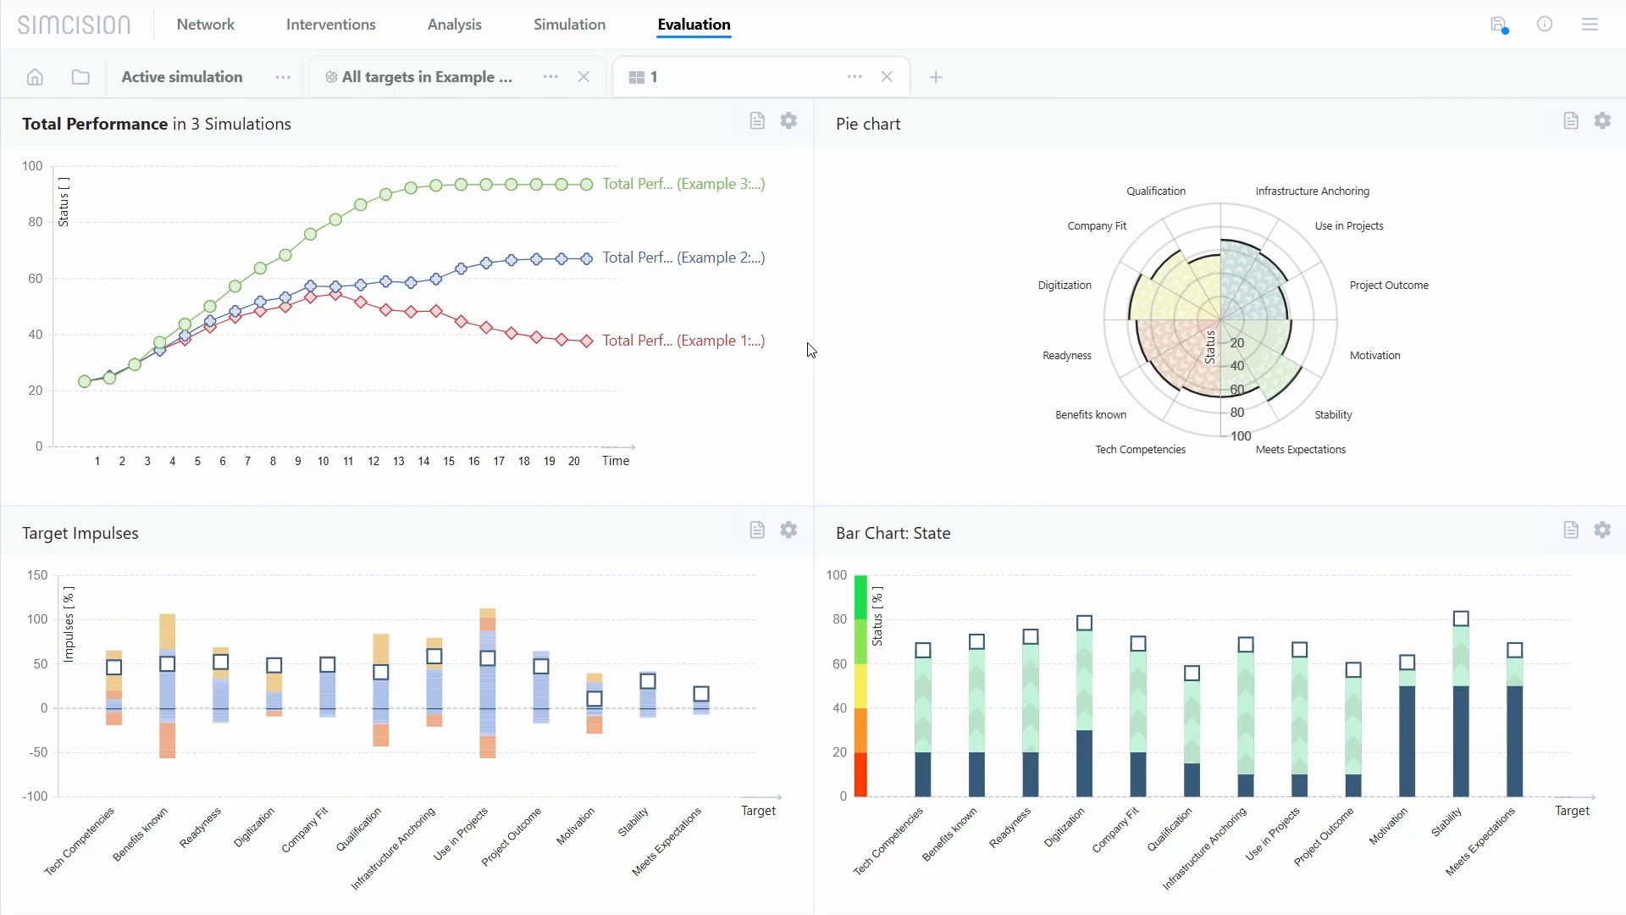
Step: Try the three-chart and two-chart layouts for the chart overview and apply the single-chart layout
{"action": "left_click", "coordinate": [857, 81]}
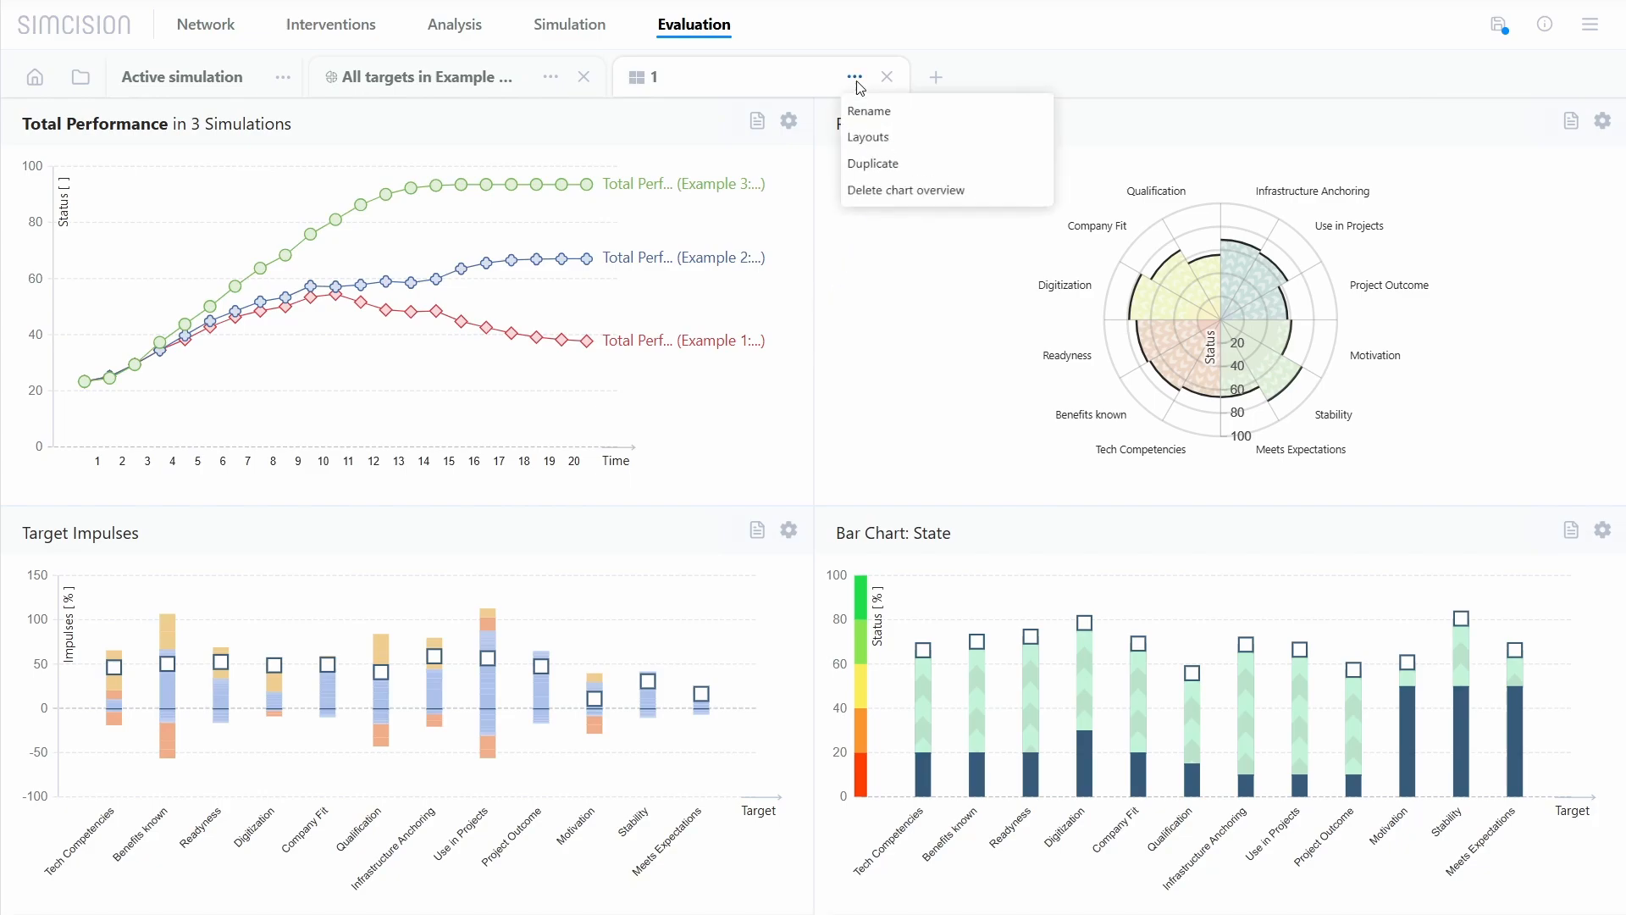
{"action": "left_click", "coordinate": [918, 137]}
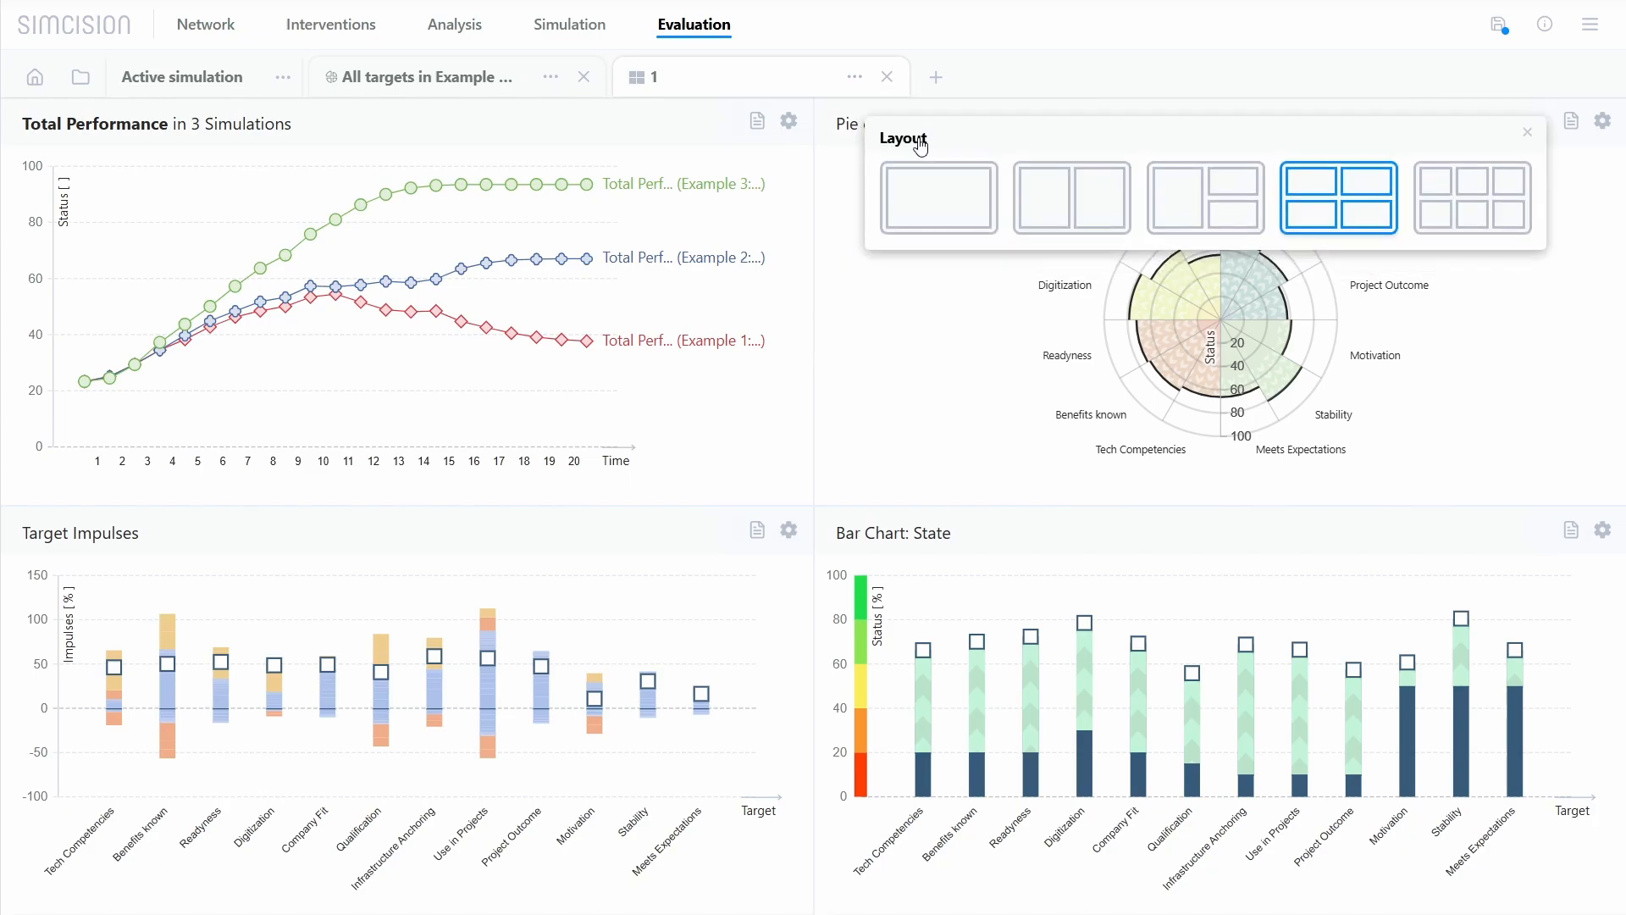
{"action": "left_click", "coordinate": [1197, 201]}
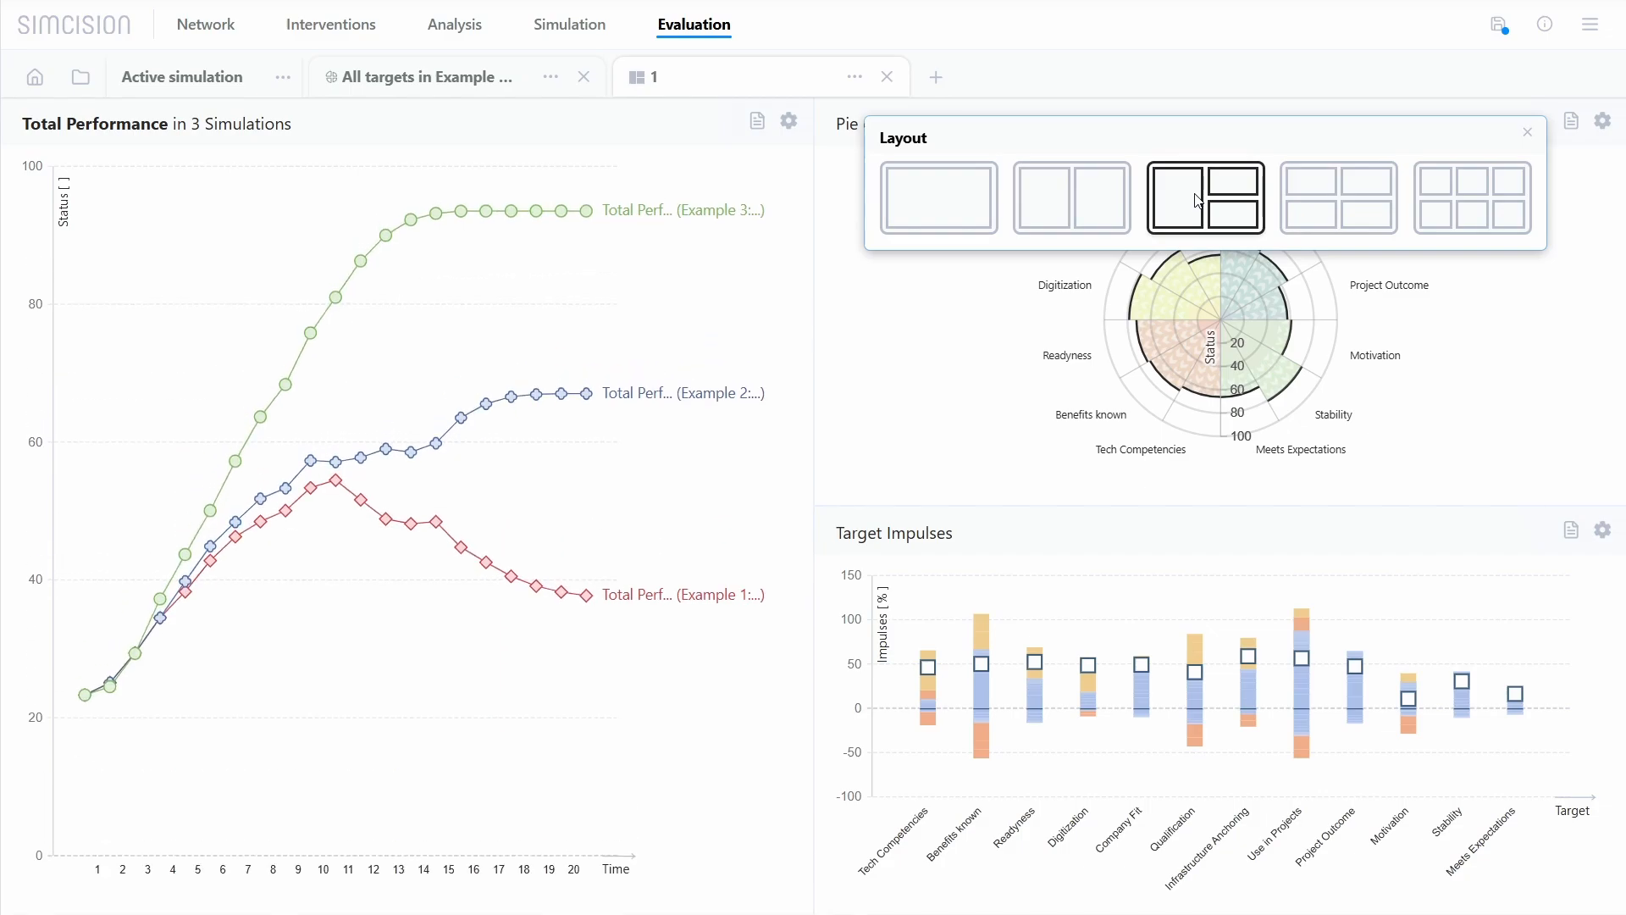
{"action": "left_click", "coordinate": [1108, 216]}
{"action": "left_click", "coordinate": [954, 225]}
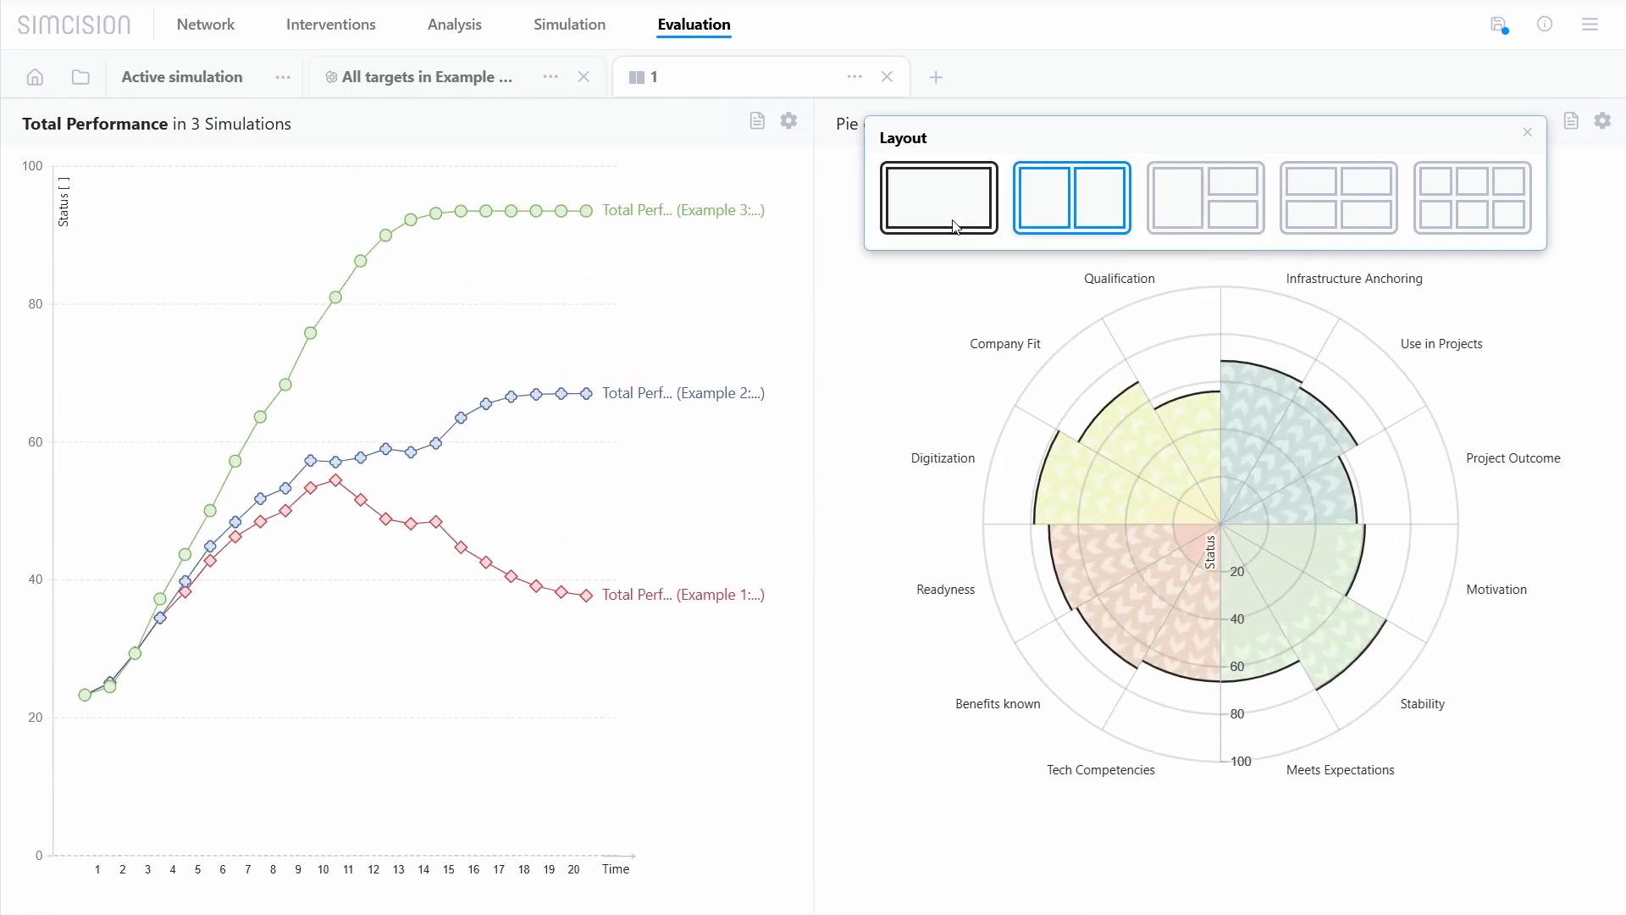
{"action": "left_click", "coordinate": [956, 226]}
{"action": "left_click", "coordinate": [958, 312]}
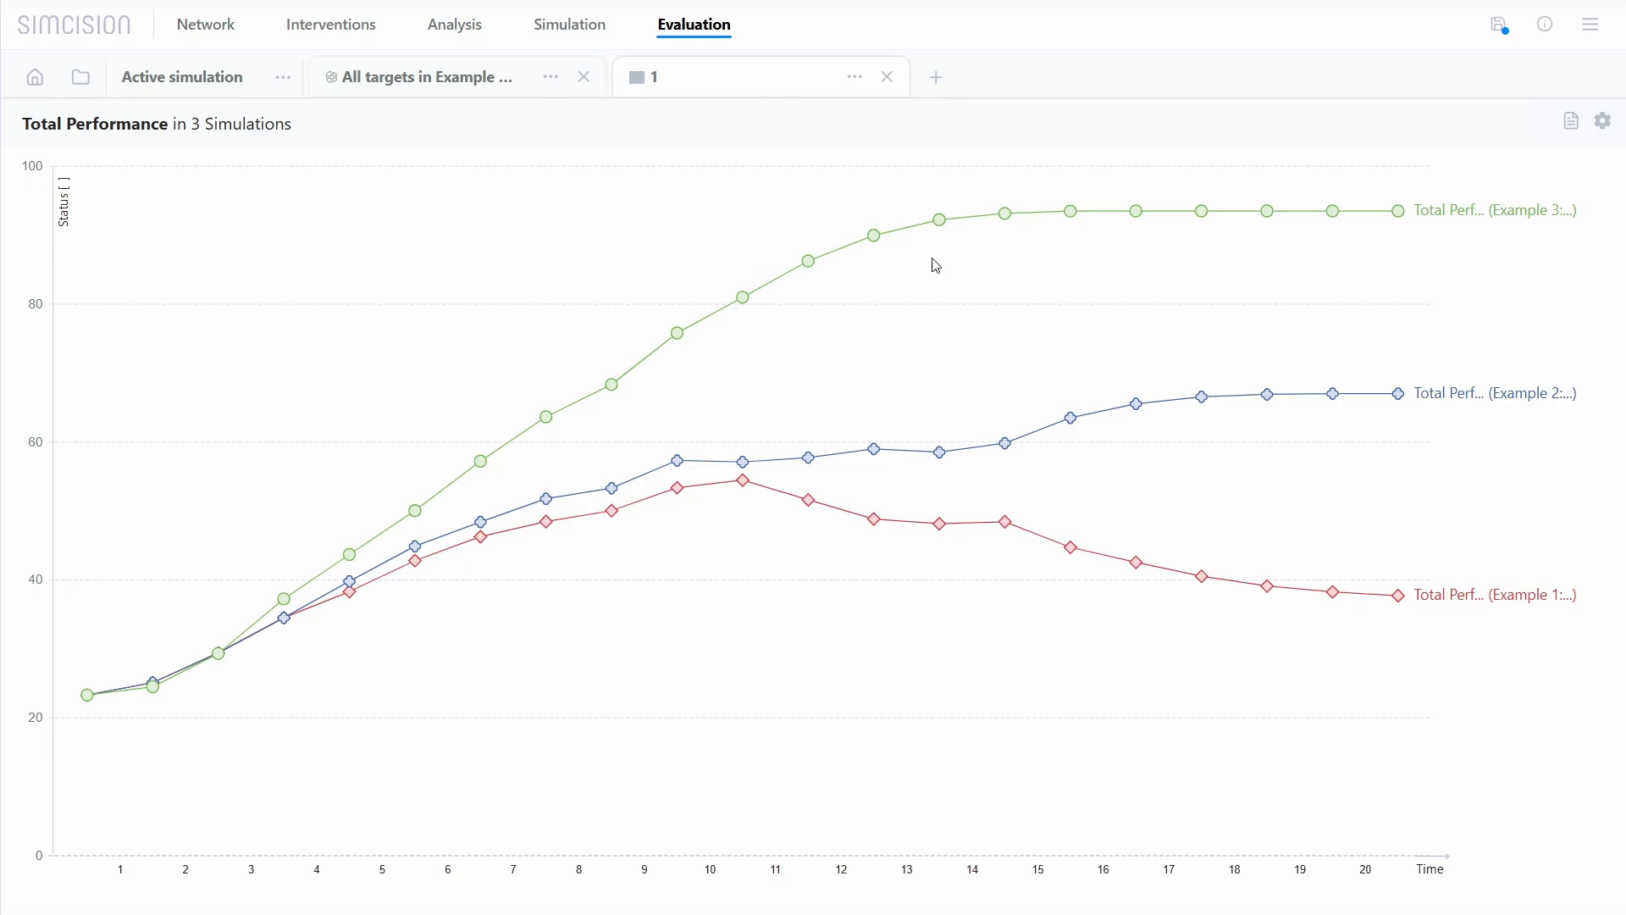
Step: Open the image export for the All targets pie chart, hide the legend and try the Activate Zoom option
{"action": "left_click", "coordinate": [500, 96]}
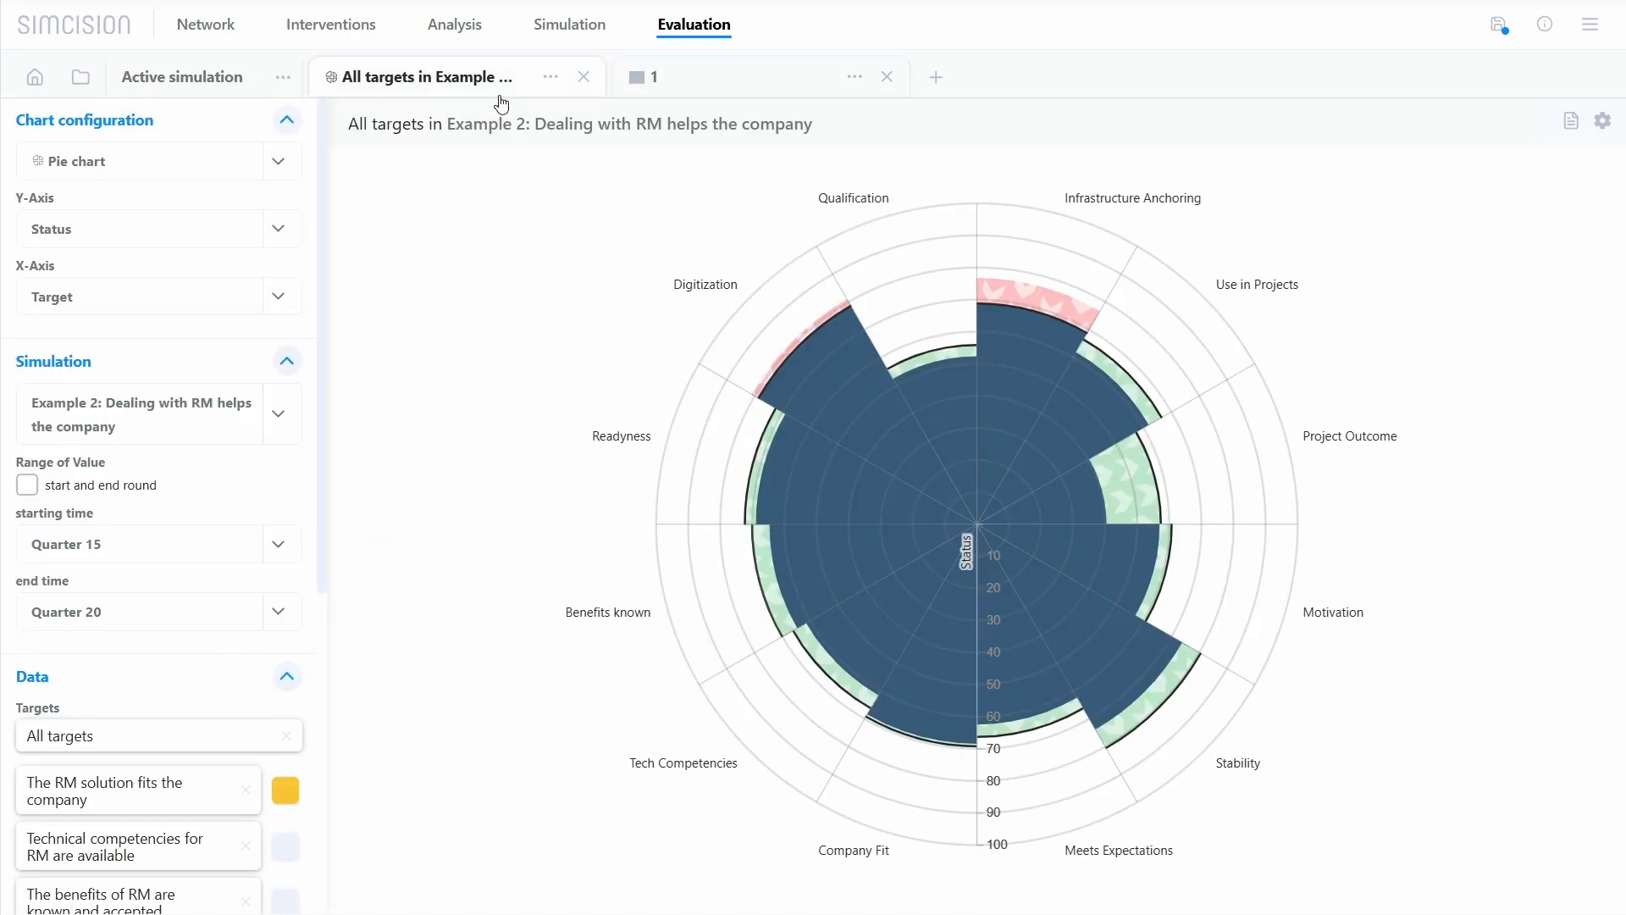
{"action": "left_click", "coordinate": [550, 77]}
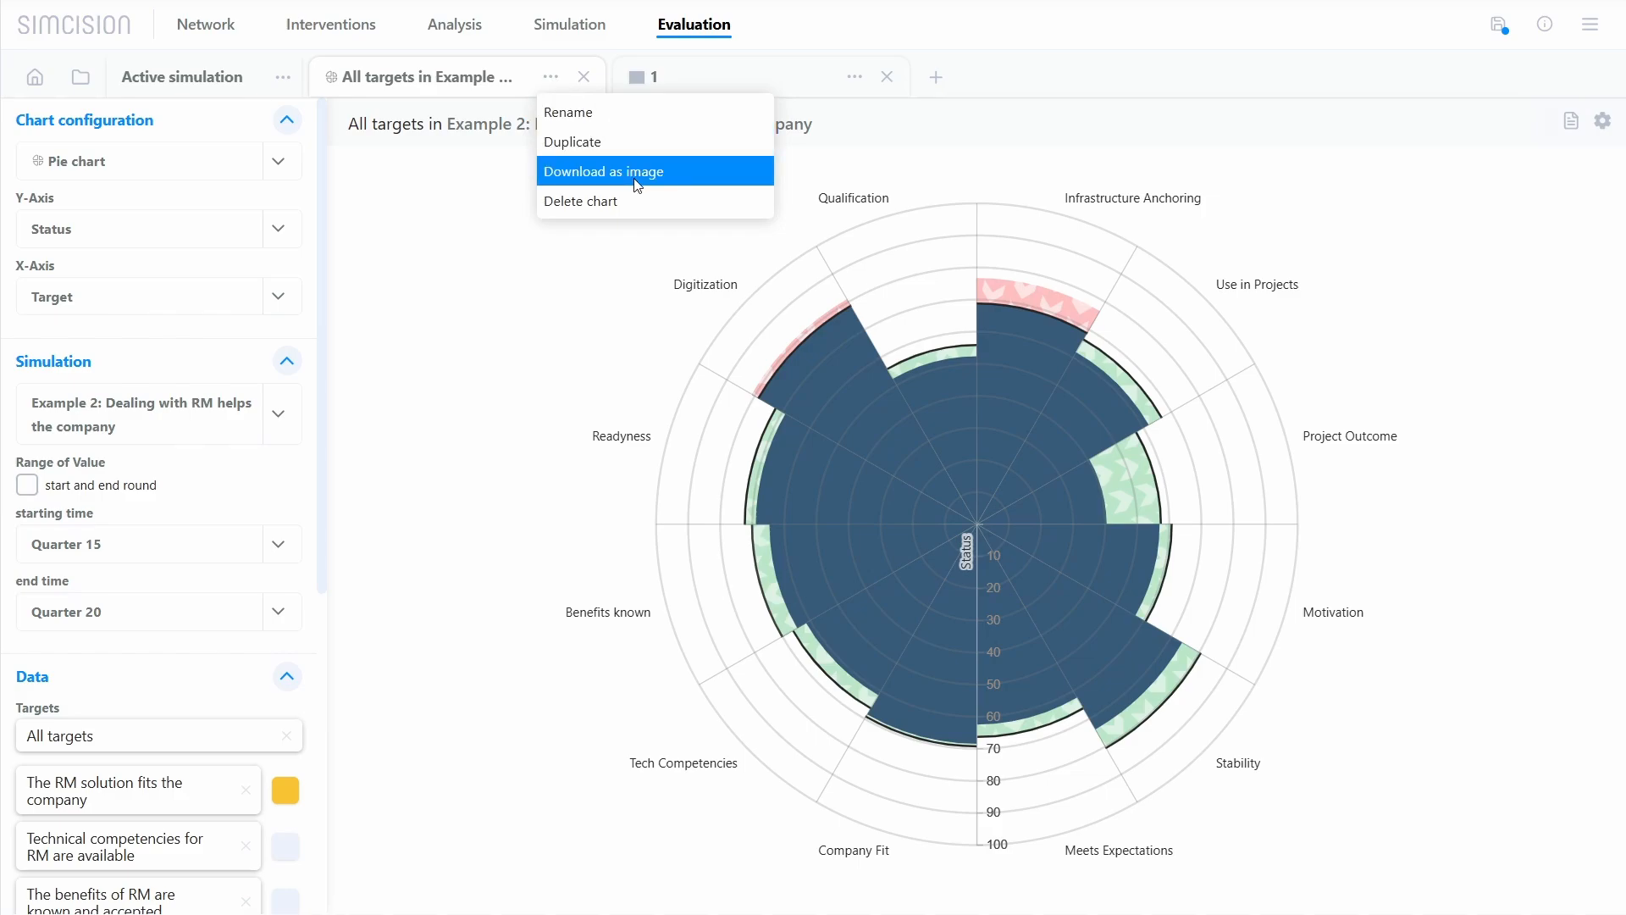
{"action": "left_click", "coordinate": [689, 175]}
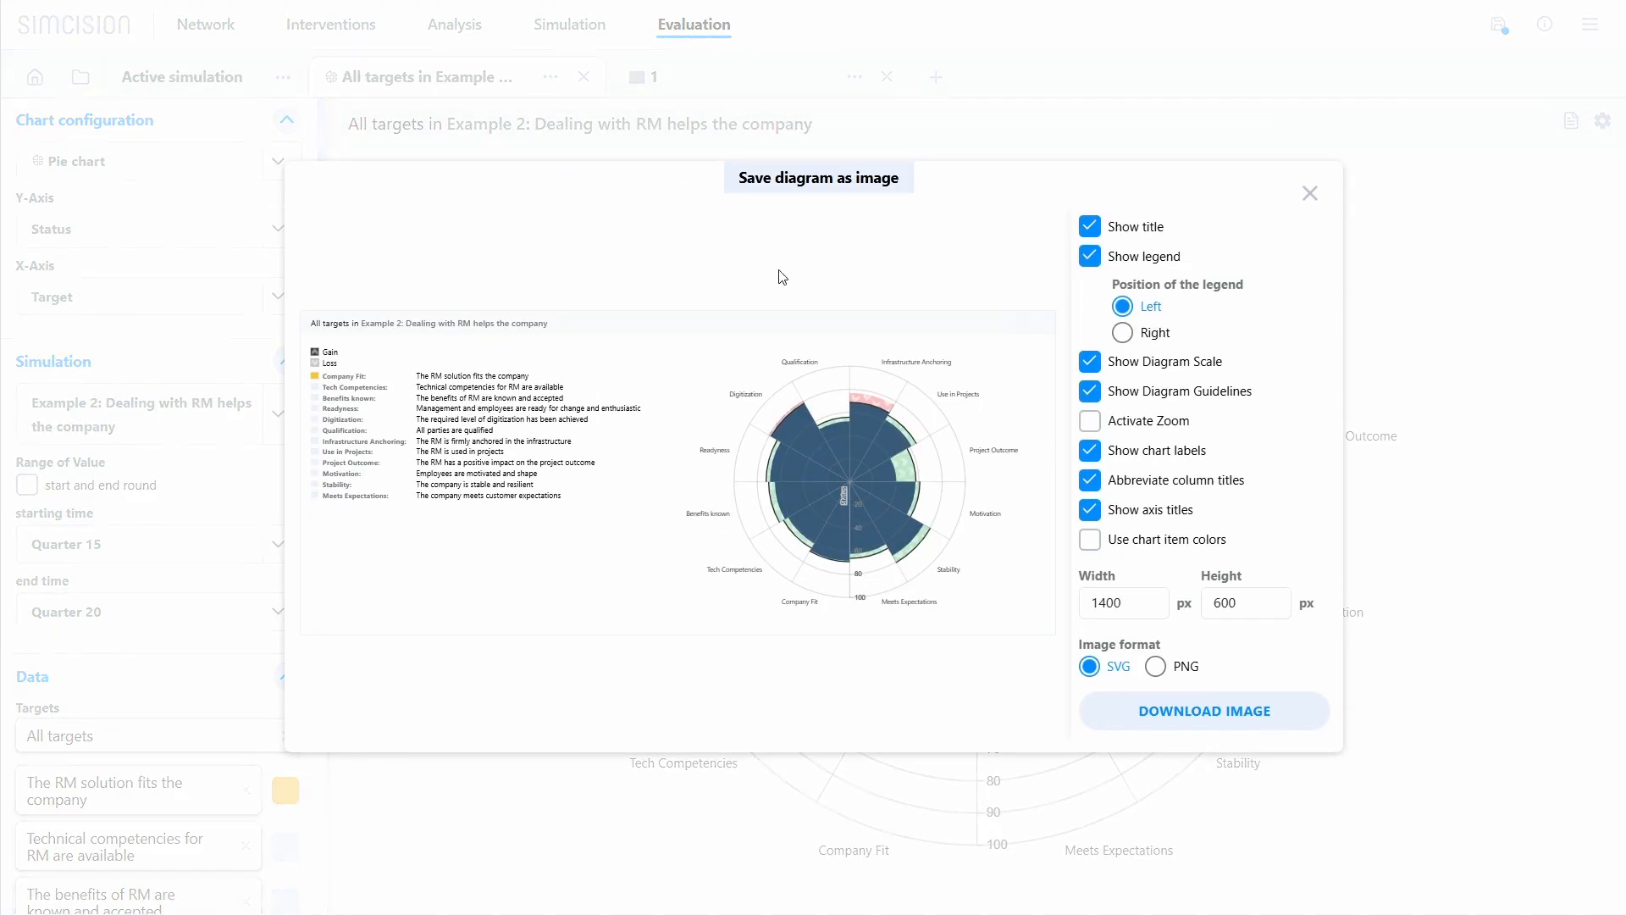
{"action": "left_click", "coordinate": [1092, 259]}
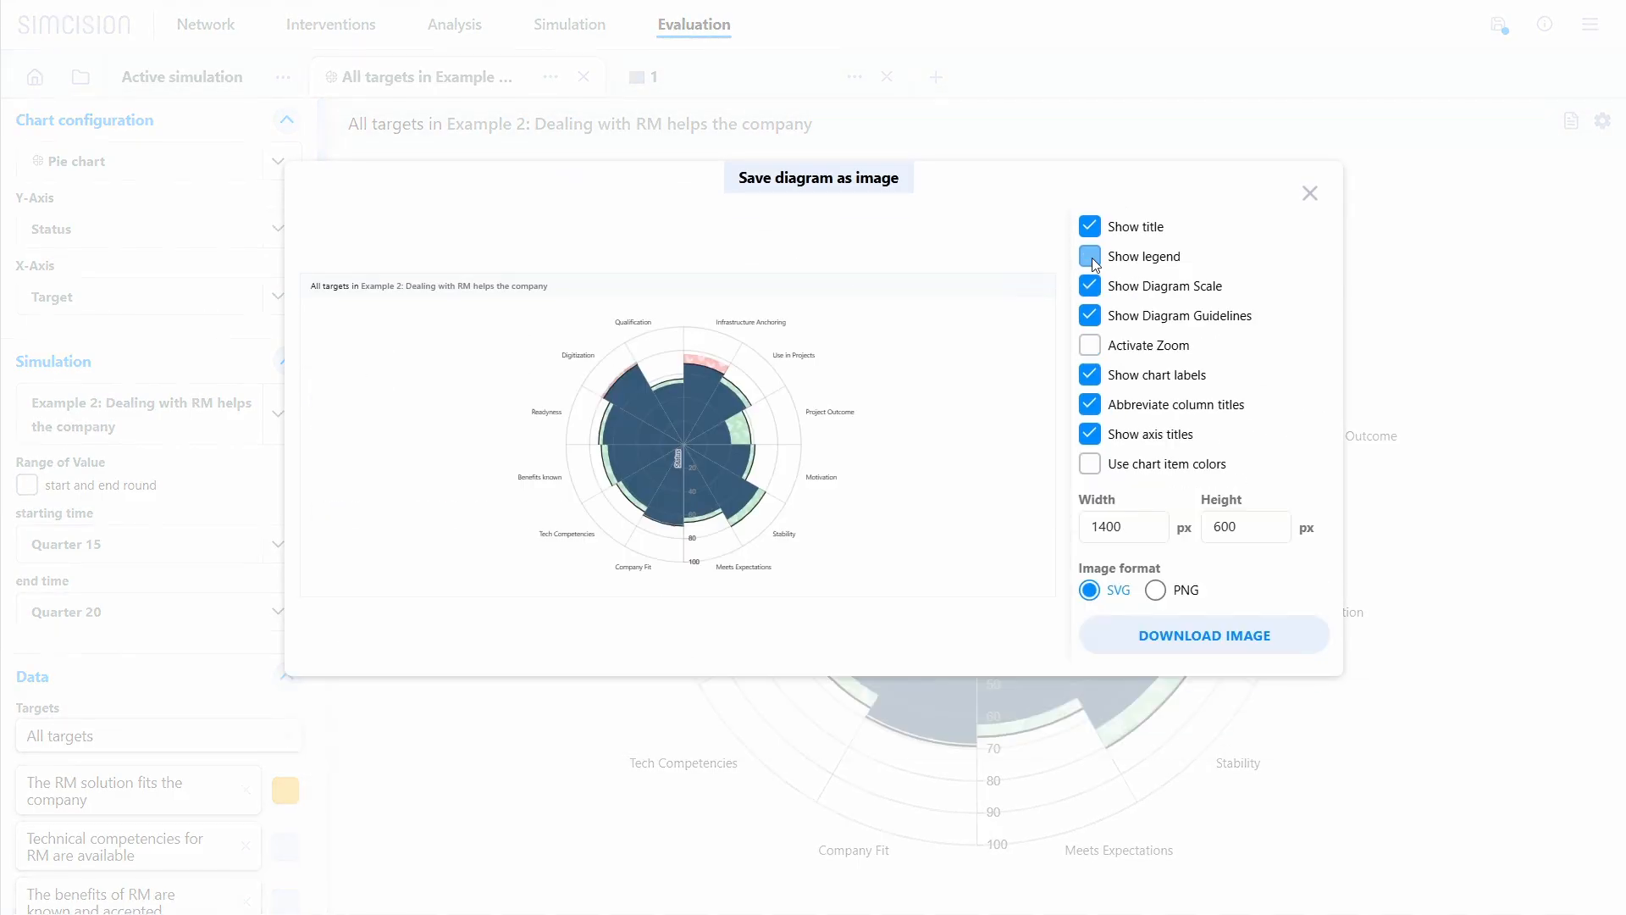
{"action": "left_click", "coordinate": [1100, 348]}
{"action": "left_click", "coordinate": [1100, 349]}
Step: Set the export width to 800 px, try the chart item colors, choose PNG and close the export without downloading
{"action": "left_click_drag", "start_coordinate": [1105, 526], "coordinate": [1086, 522]}
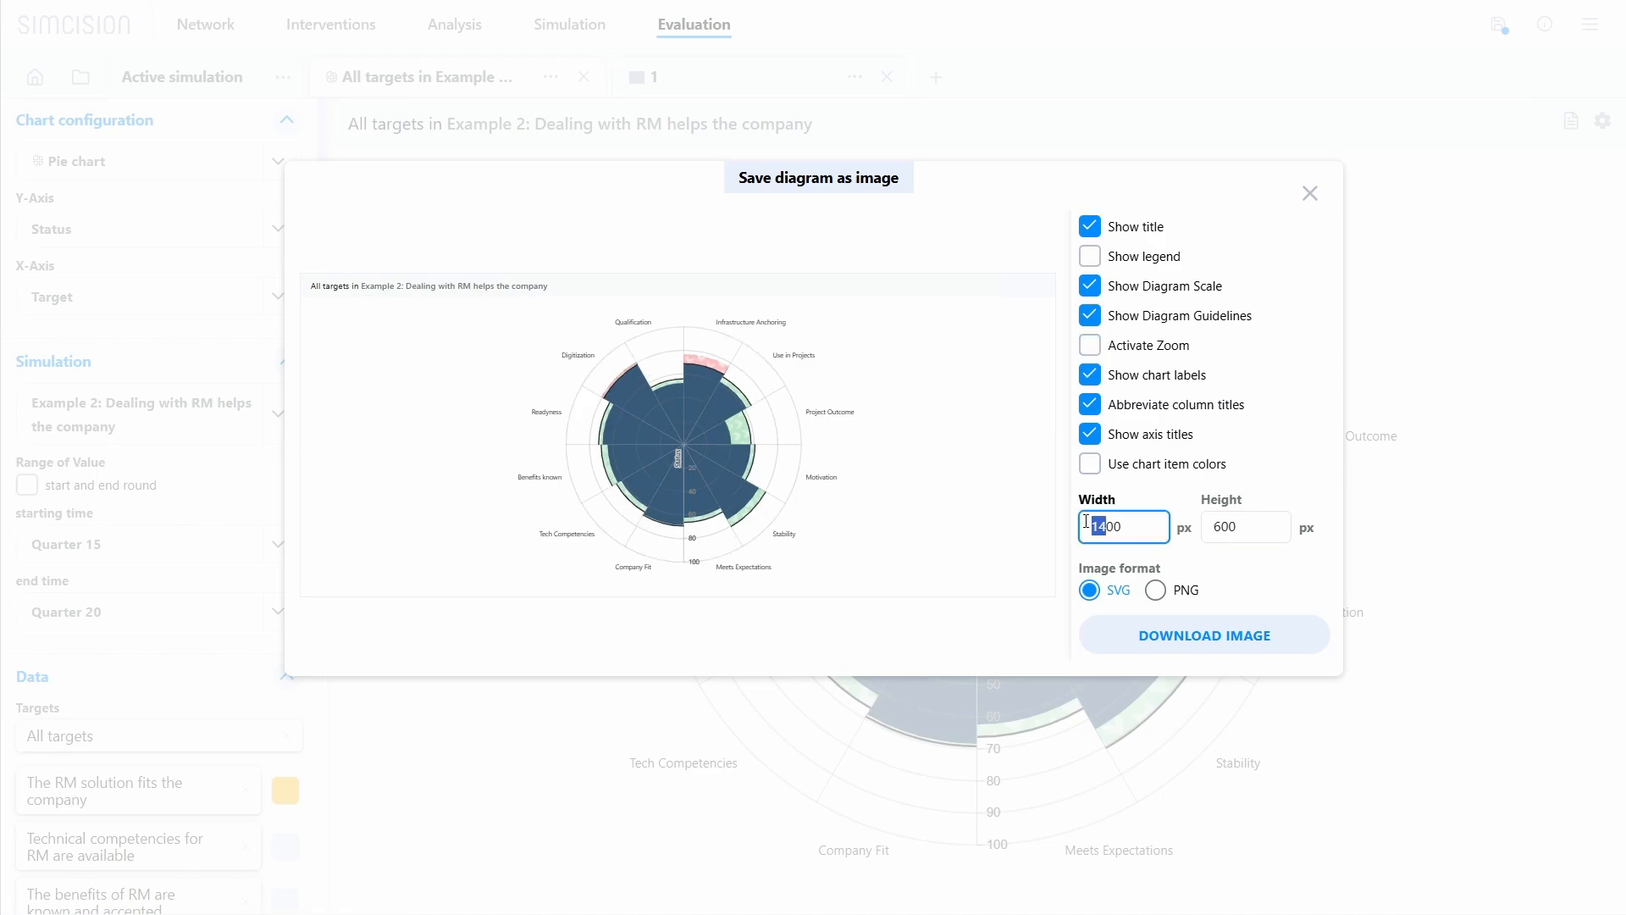
{"action": "type", "text": "8"}
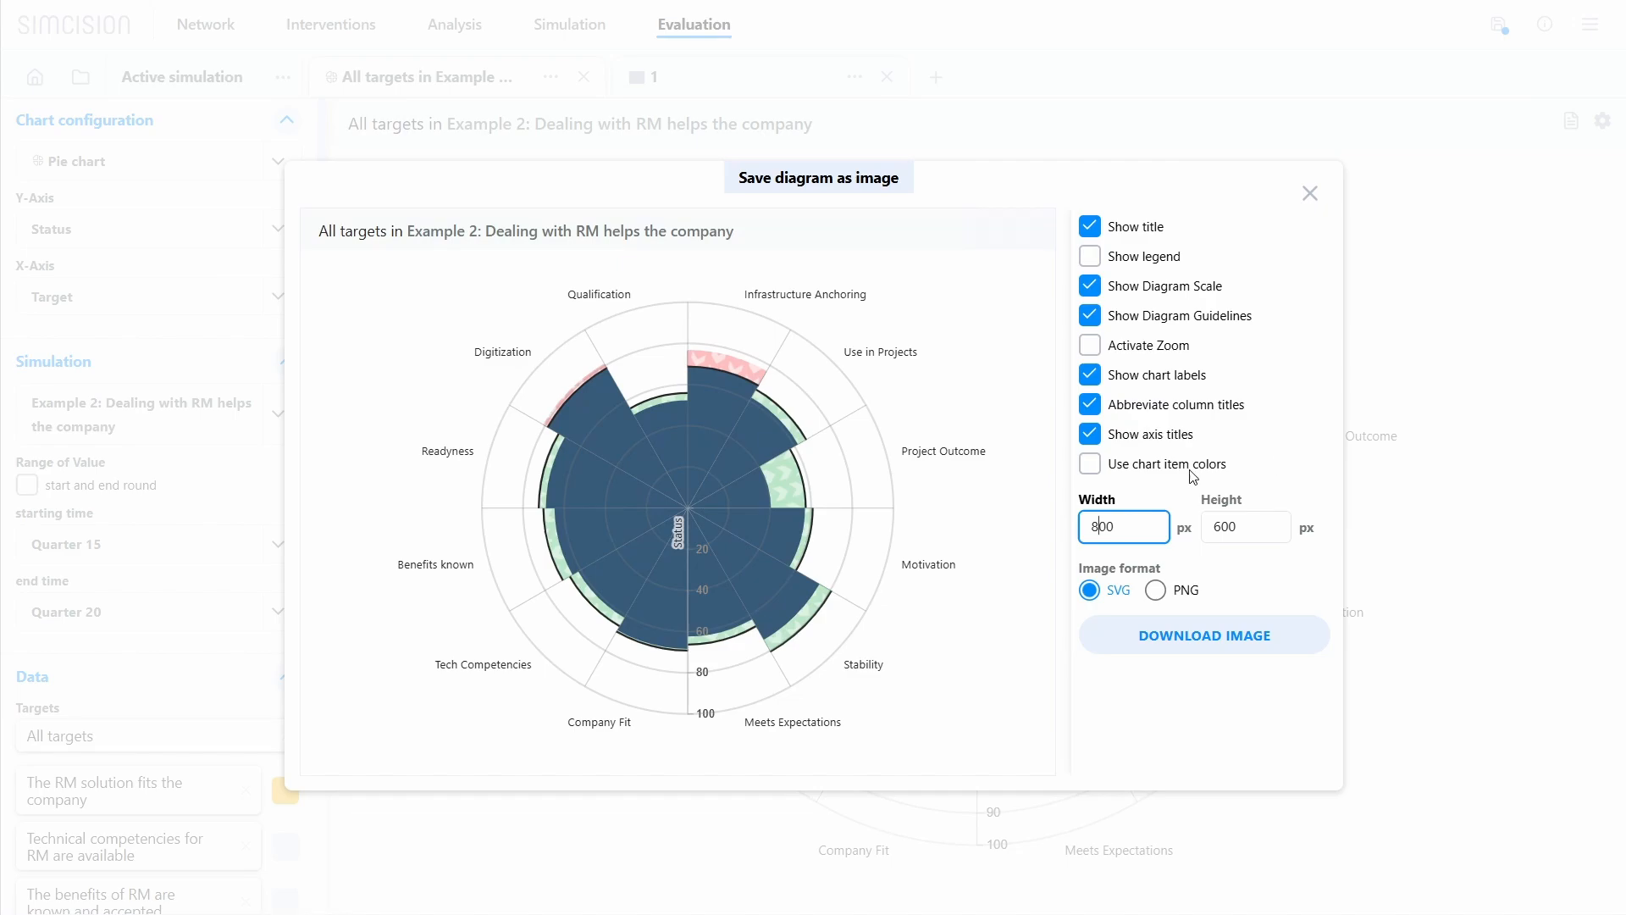
{"action": "left_click", "coordinate": [1176, 471]}
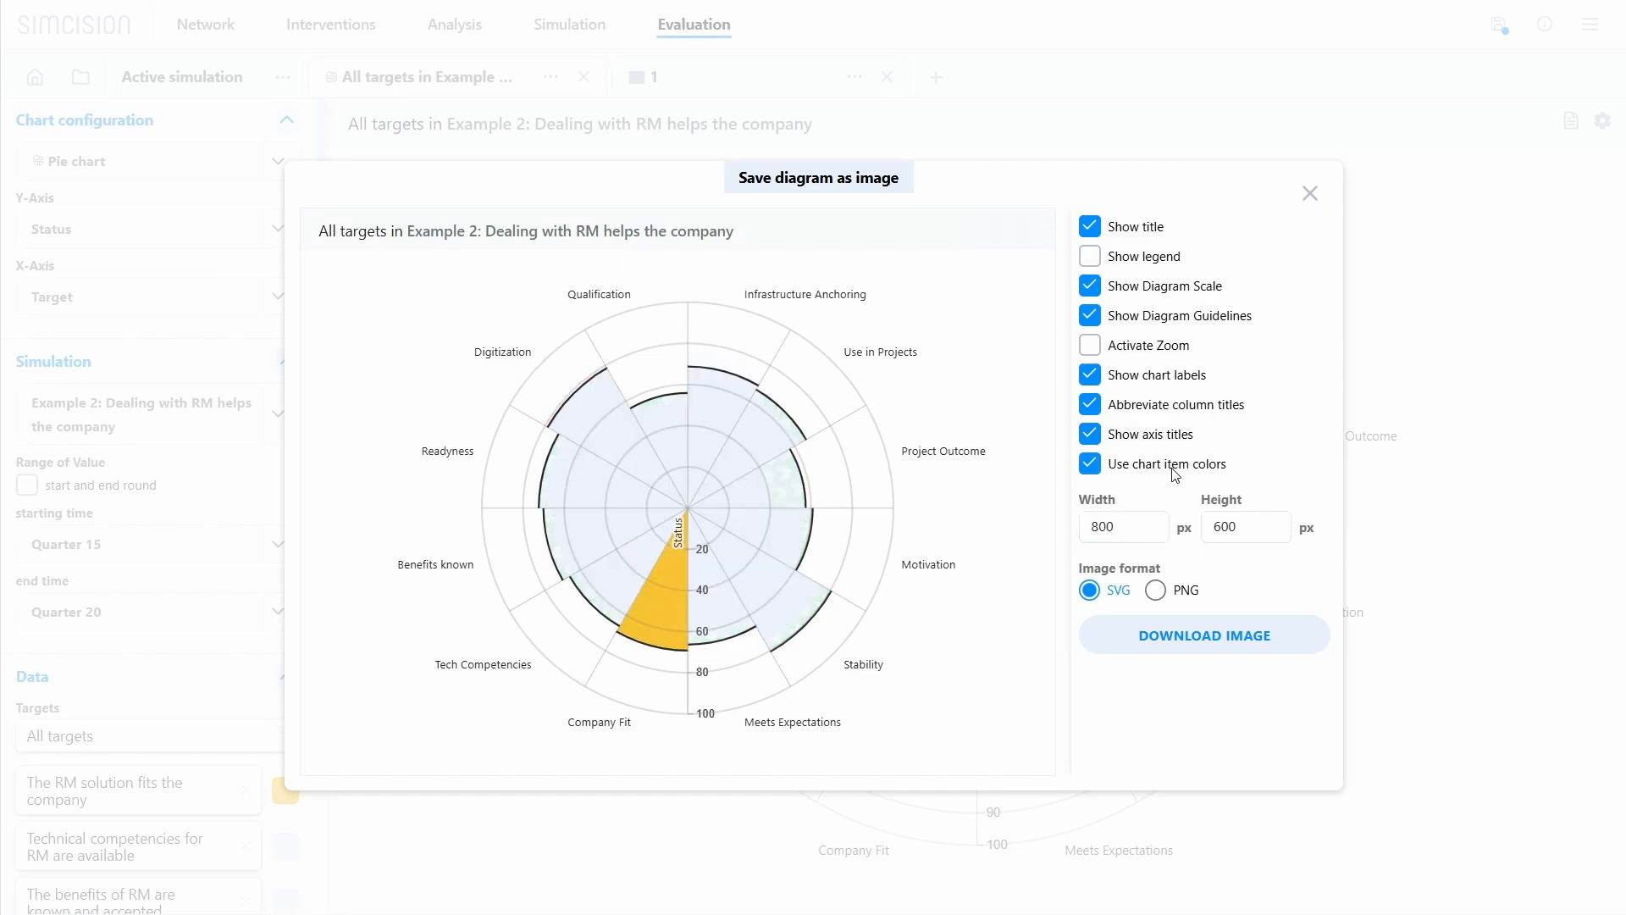
{"action": "left_click", "coordinate": [1175, 471]}
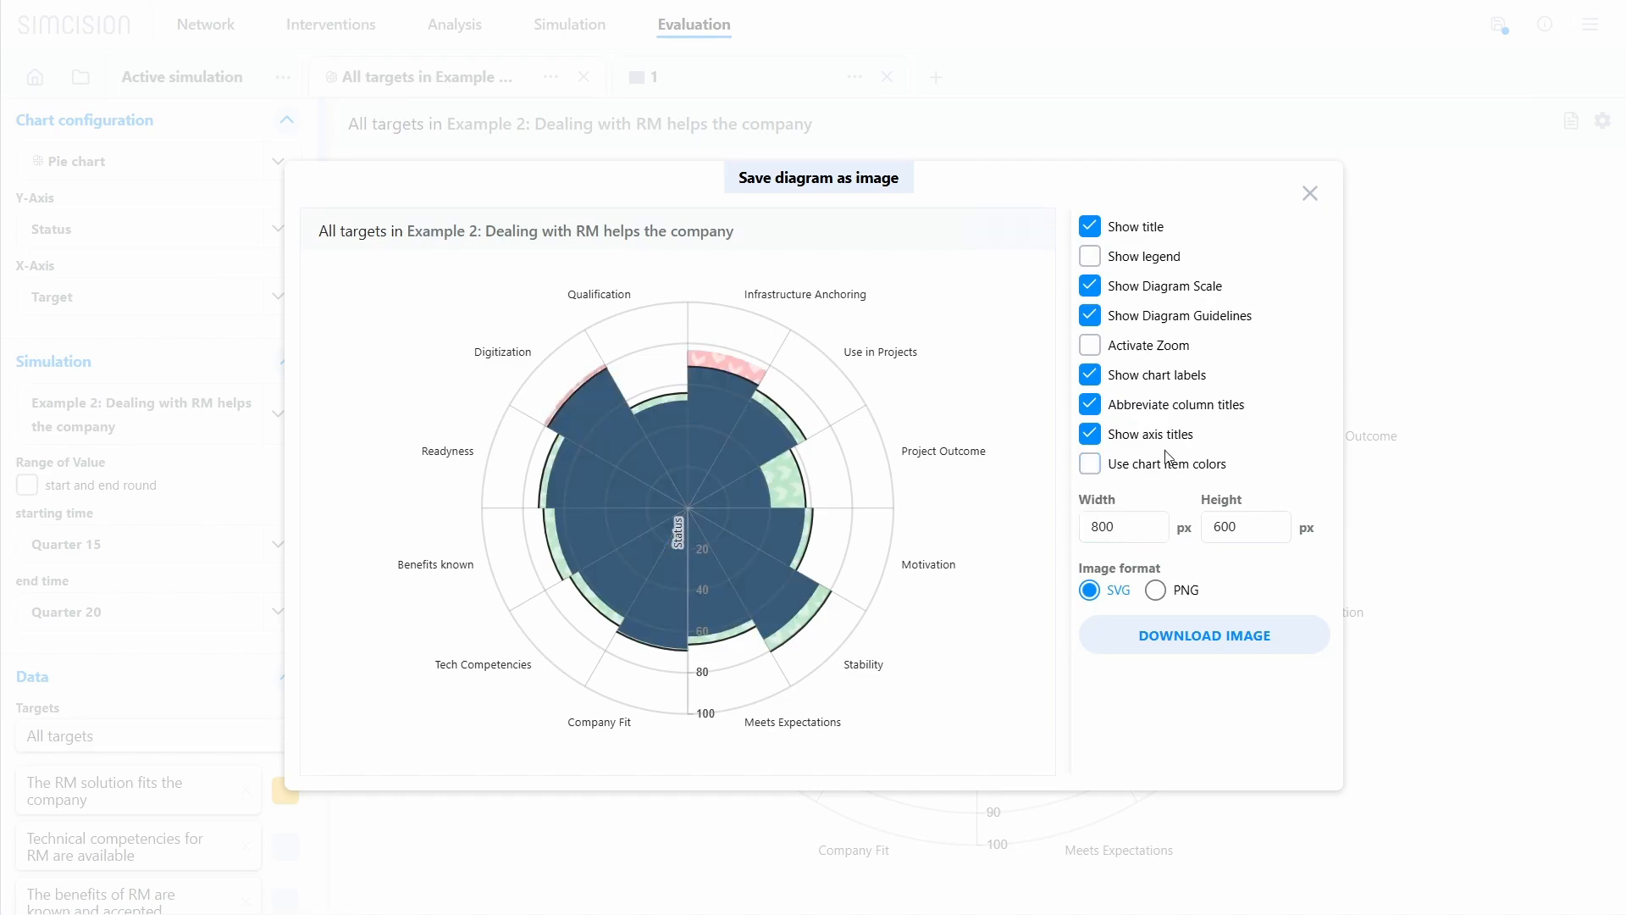
{"action": "left_click", "coordinate": [1178, 597]}
{"action": "left_click", "coordinate": [1311, 192]}
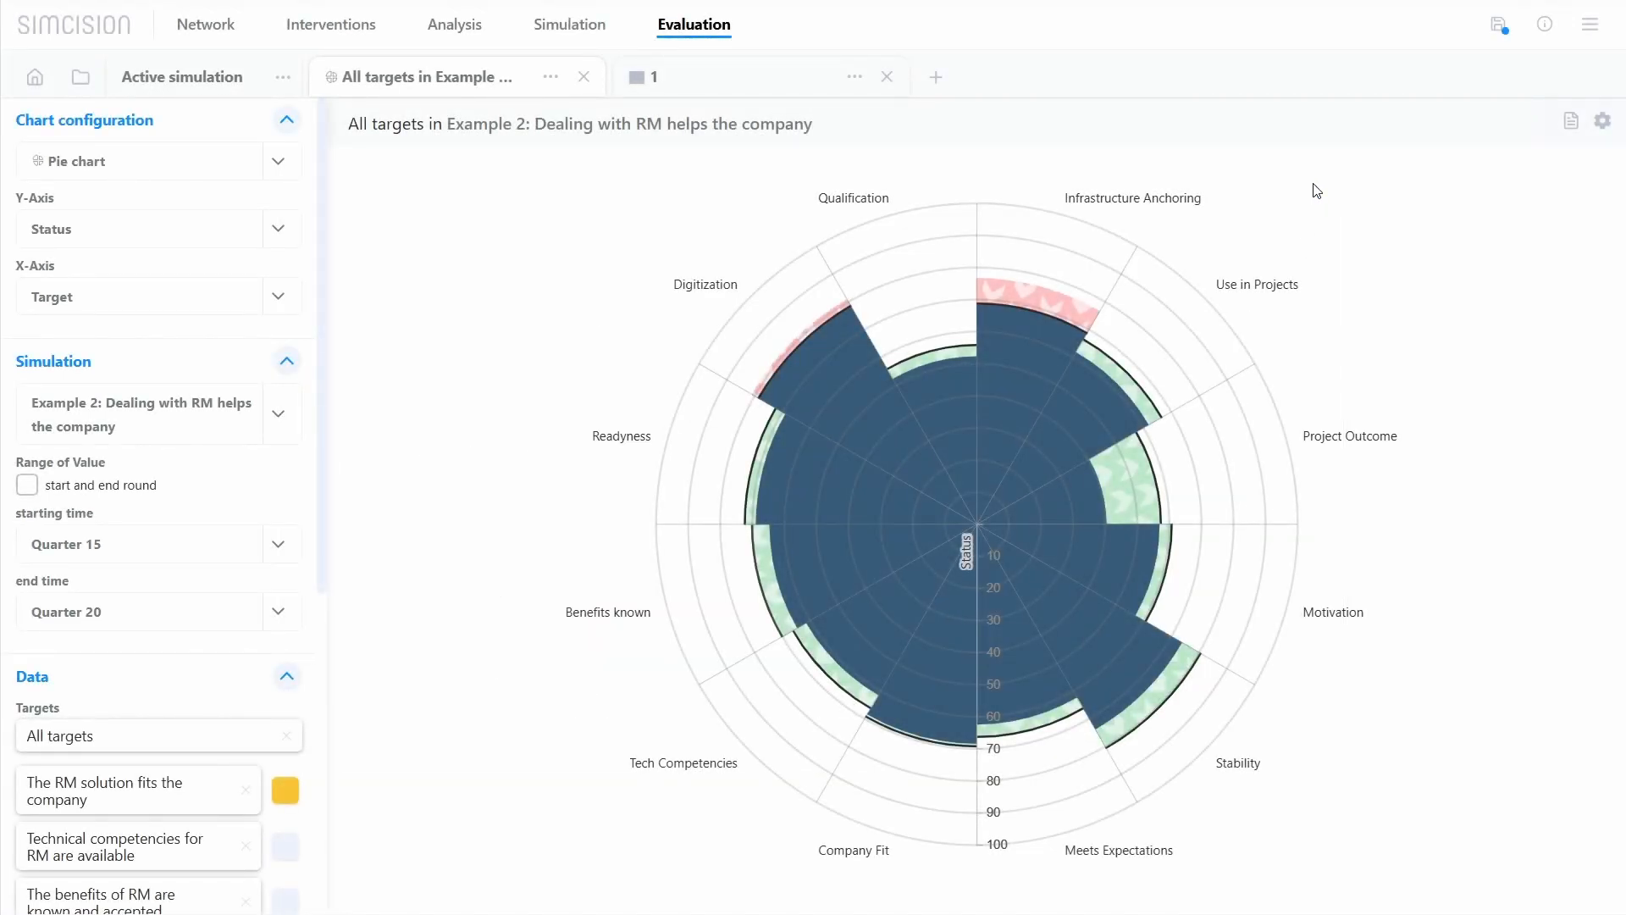